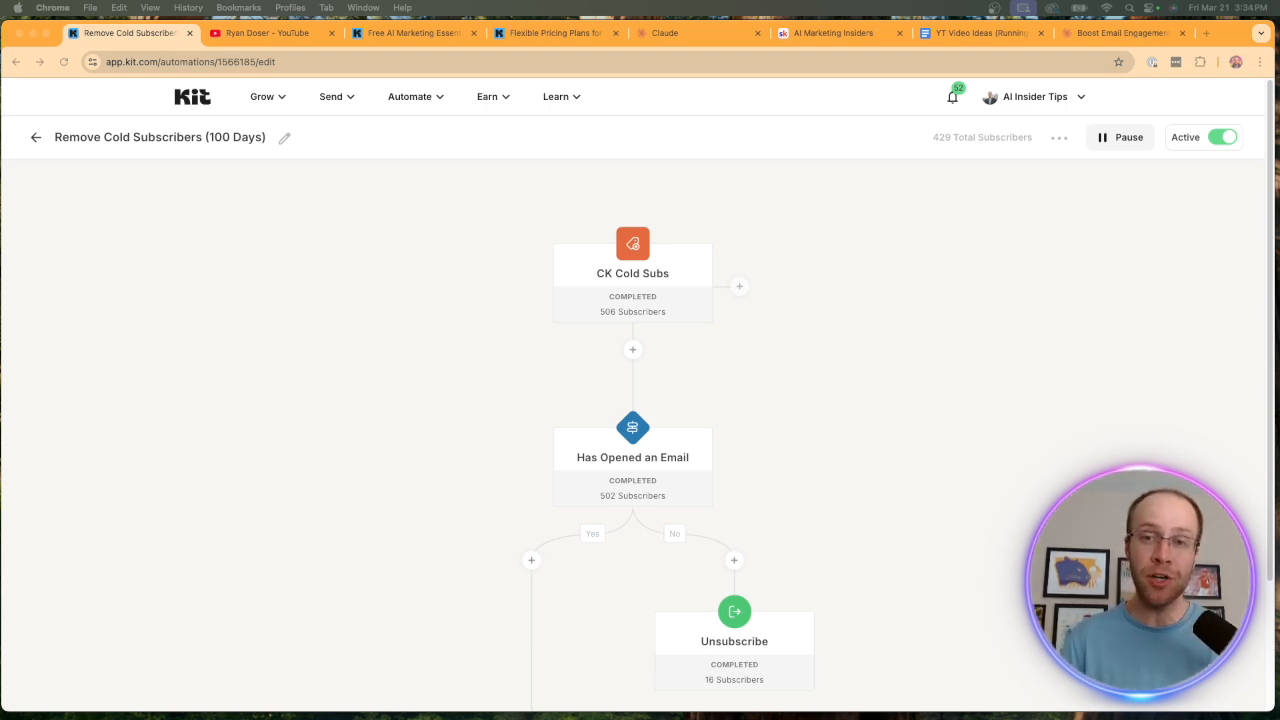
# View the YouTube channel's videos, and highlight the "Free AI Marketing Essentials Guide" heading on the sign-up landing page.
pyautogui.hotkey('ctrl', 'Tab')
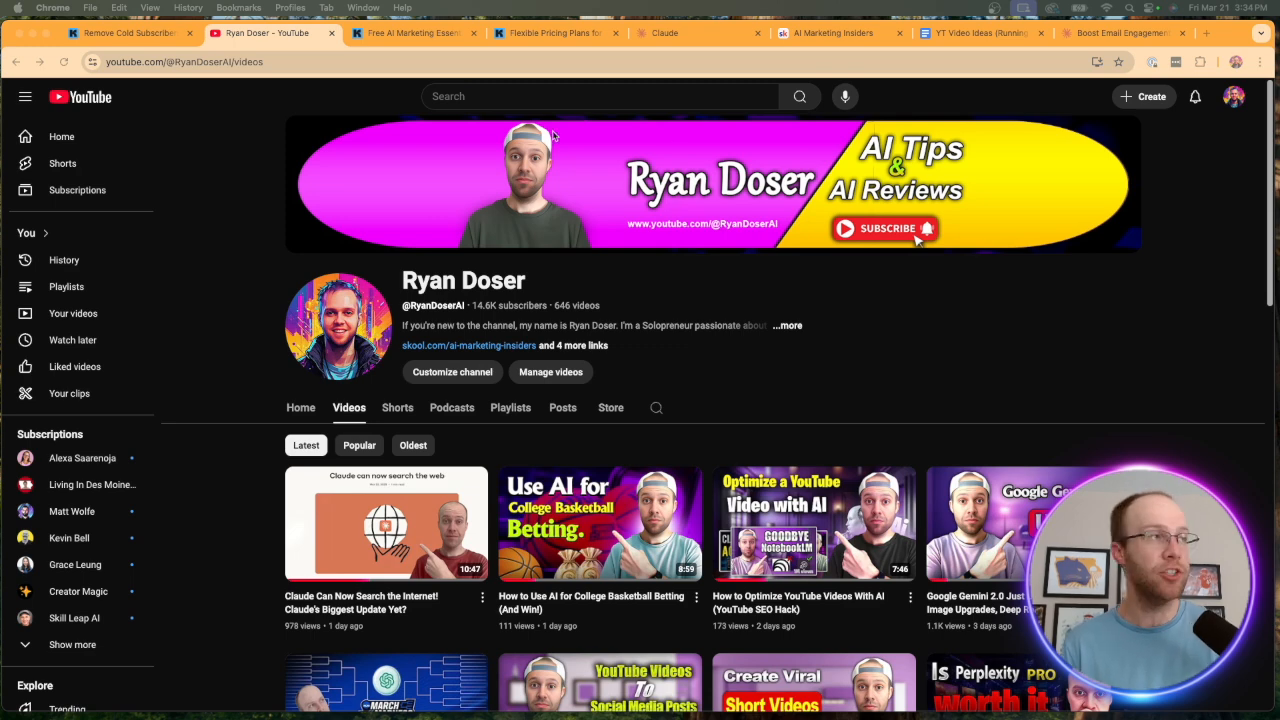
pyautogui.click(392, 38)
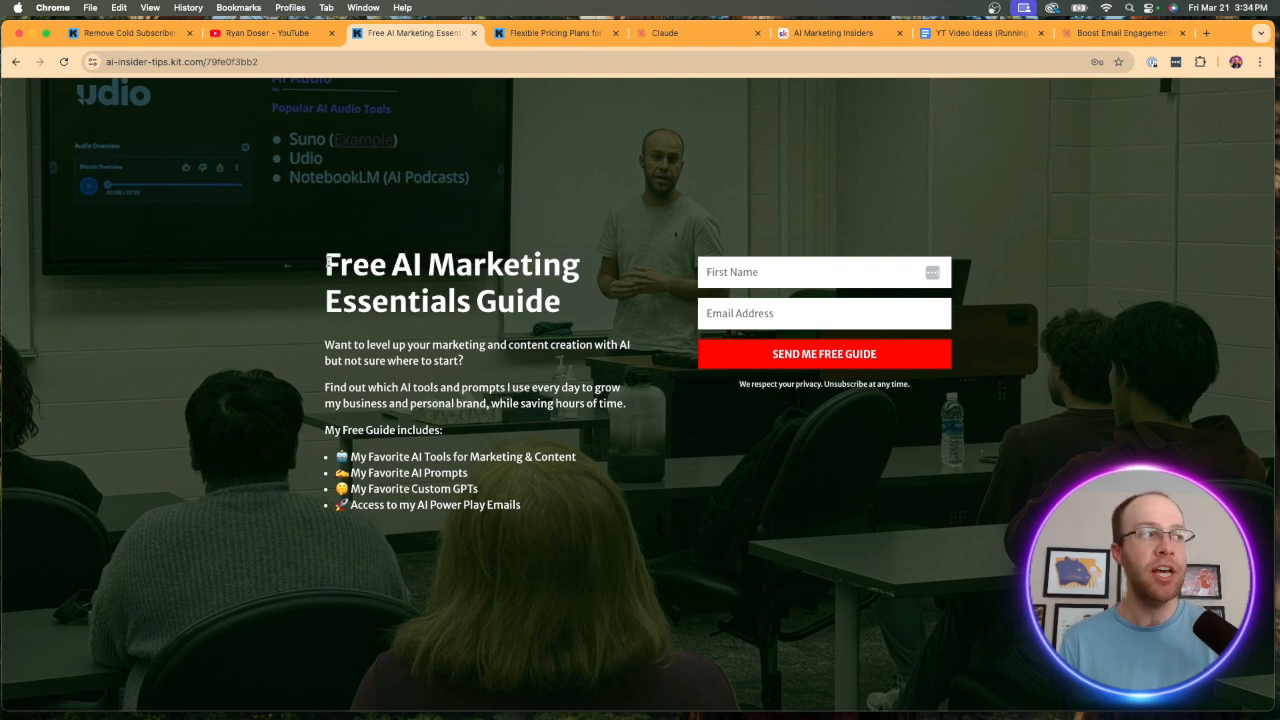
pyautogui.moveTo(325, 258); pyautogui.dragTo(573, 301)
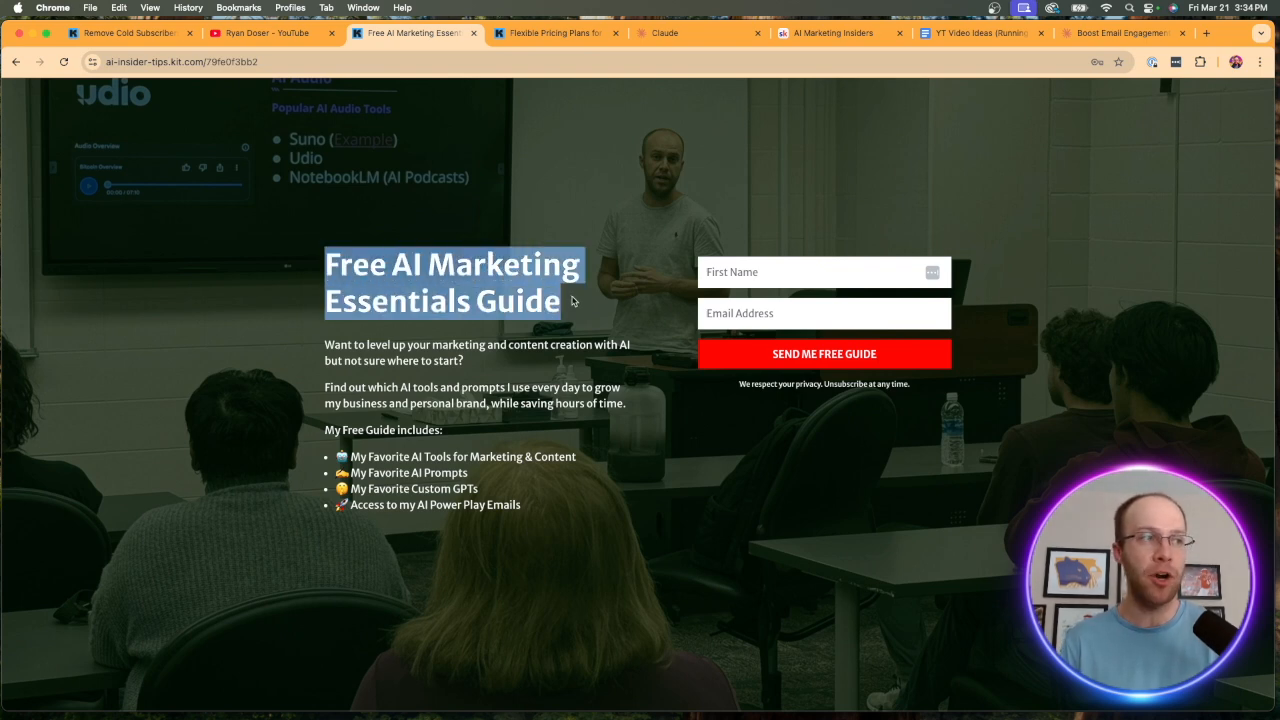
pyautogui.click(573, 301)
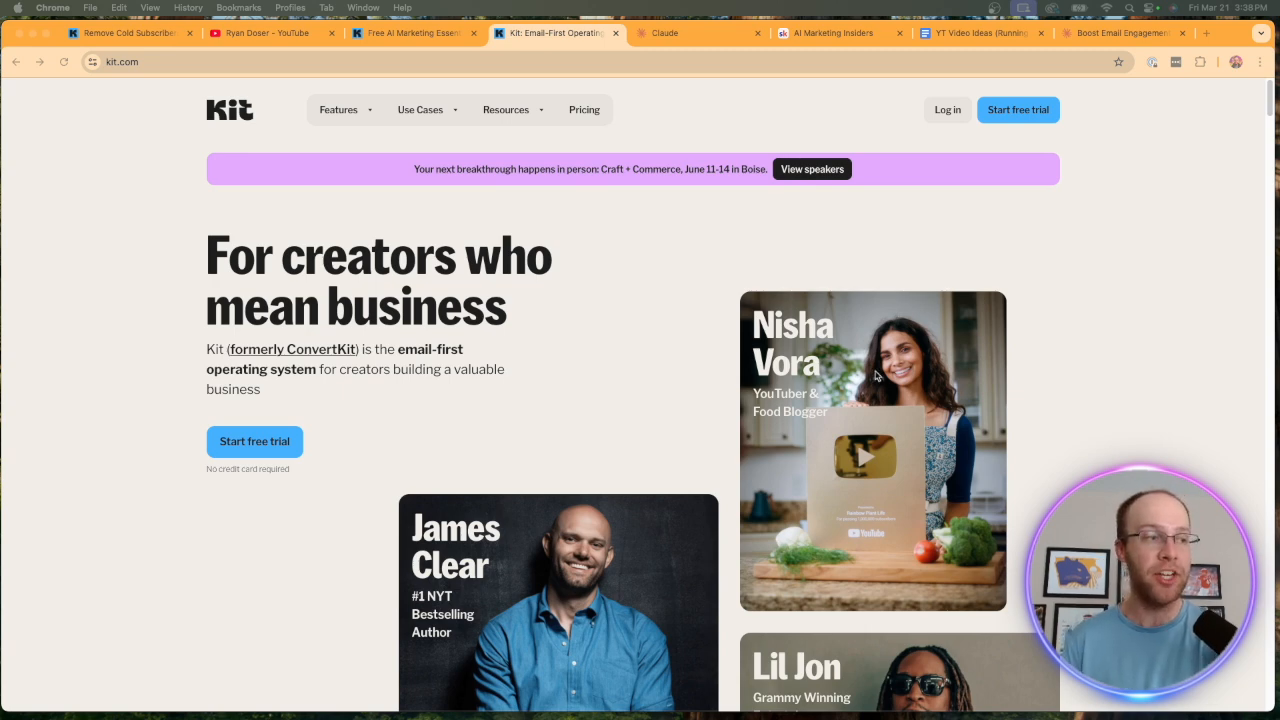
# Look through the Kit homepage, including the section on building a business with purpose and its featured creators.
pyautogui.scroll(-6, 943, 362)
pyautogui.scroll(-5, 943, 362)
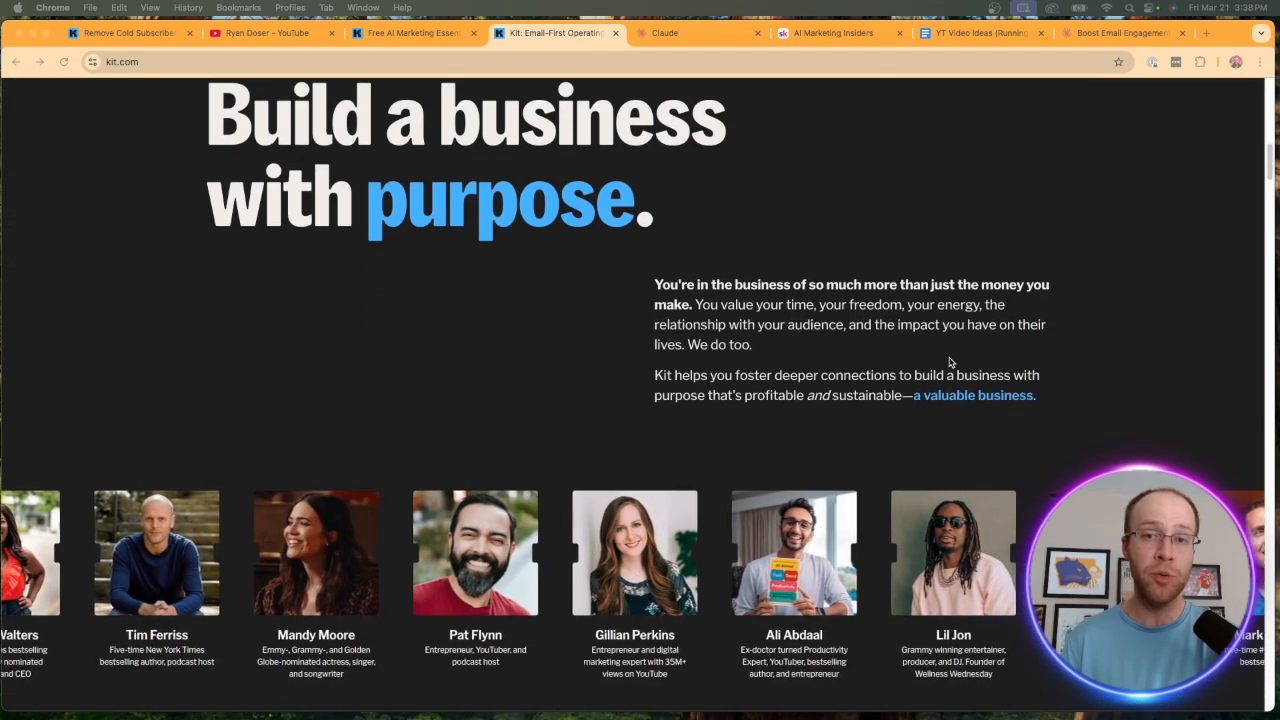
pyautogui.scroll(-1, 950, 362)
pyautogui.scroll(-1, 930, 374)
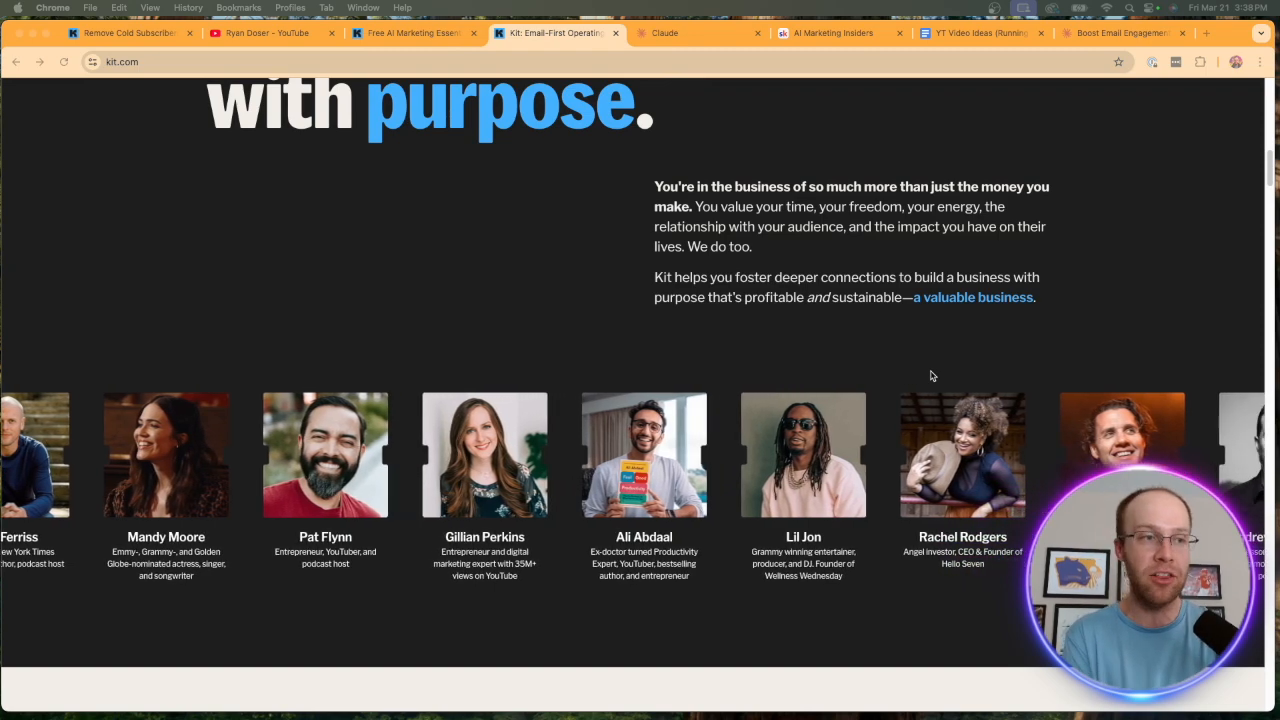
pyautogui.scroll(-10, 960, 500)
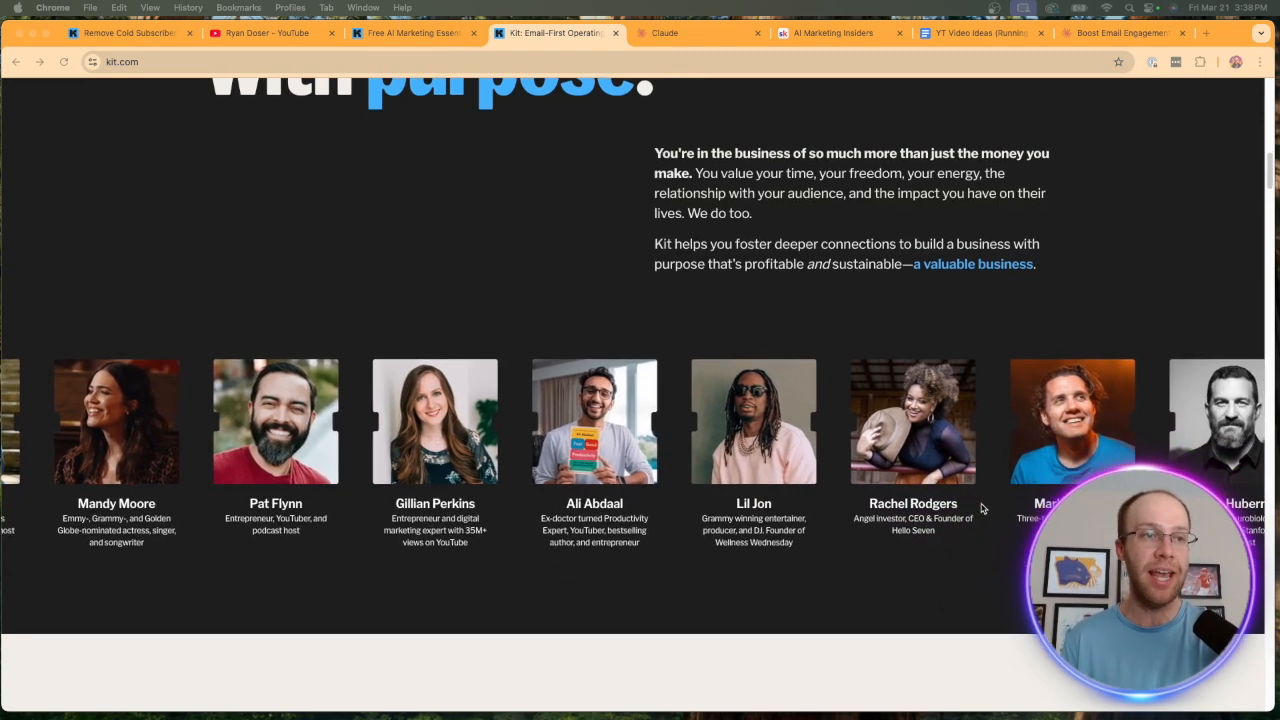
pyautogui.scroll(4, 933, 445)
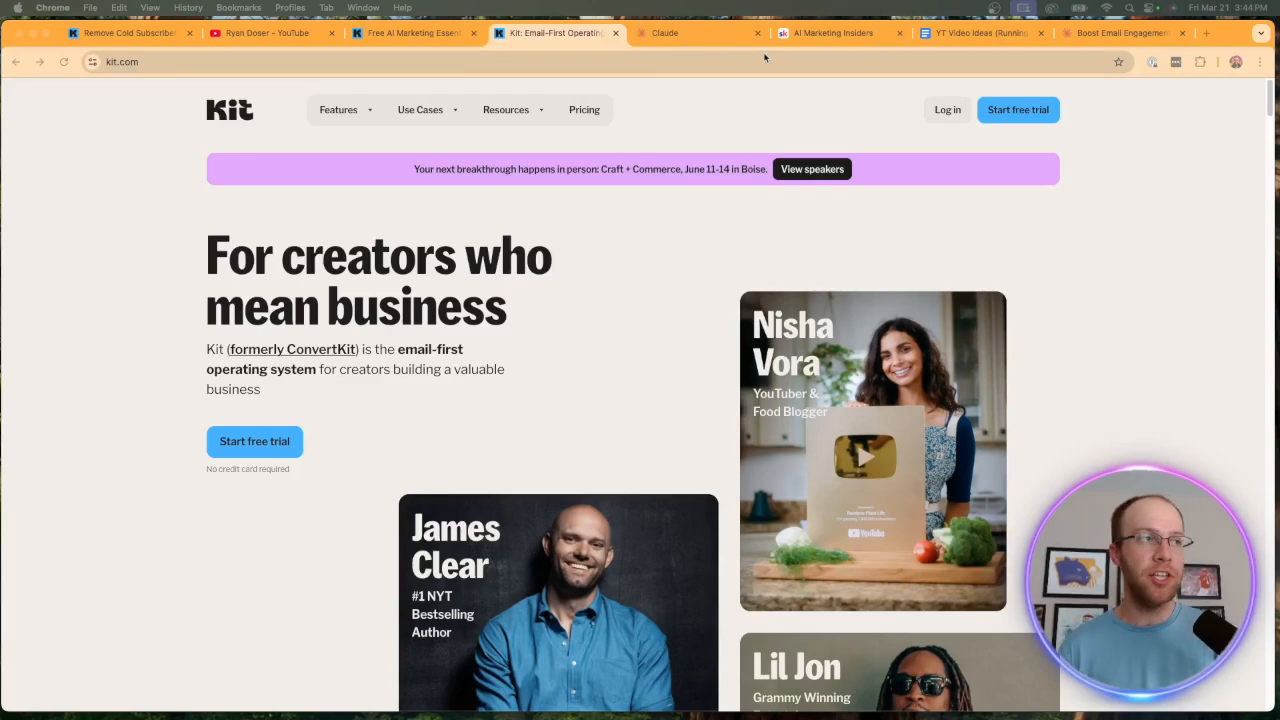
# Open Kit's pricing page and review the Creator plan's price.
pyautogui.click(583, 109)
pyautogui.scroll(-2, 636, 316)
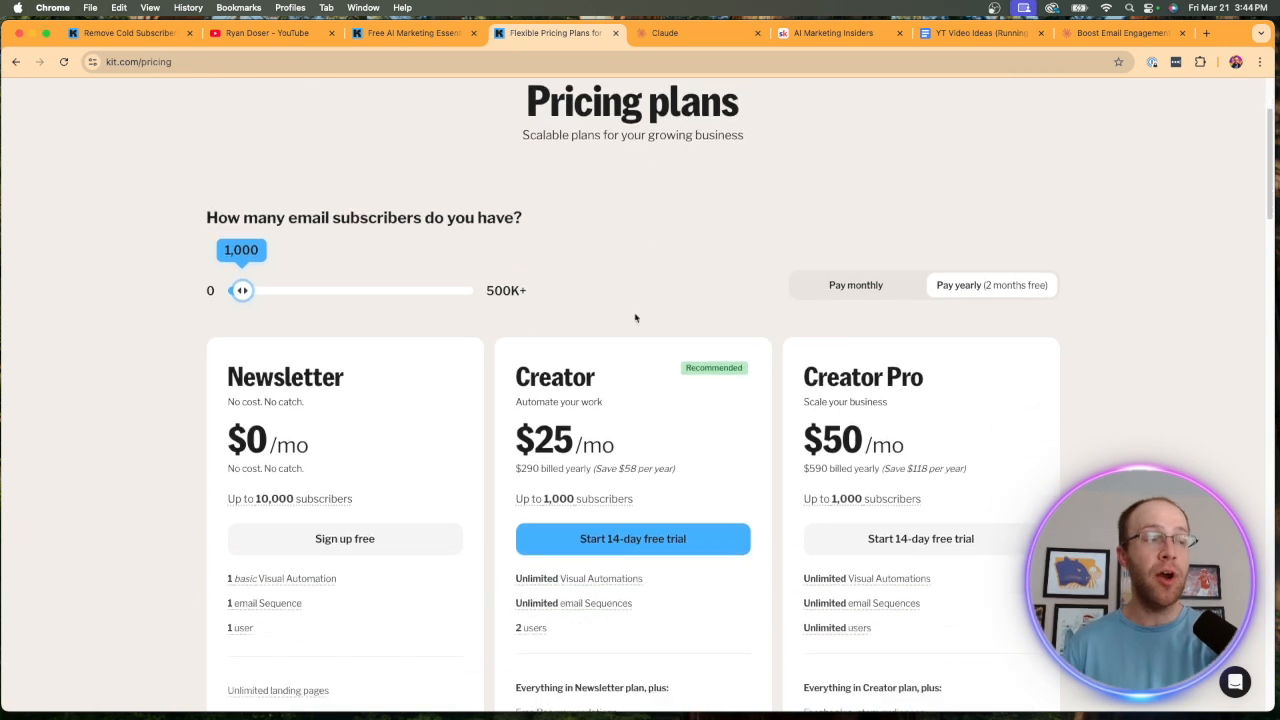
pyautogui.moveTo(612, 375); pyautogui.dragTo(515, 376)
pyautogui.click(621, 291)
pyautogui.scroll(-1, 624, 292)
pyautogui.scroll(-1, 624, 292)
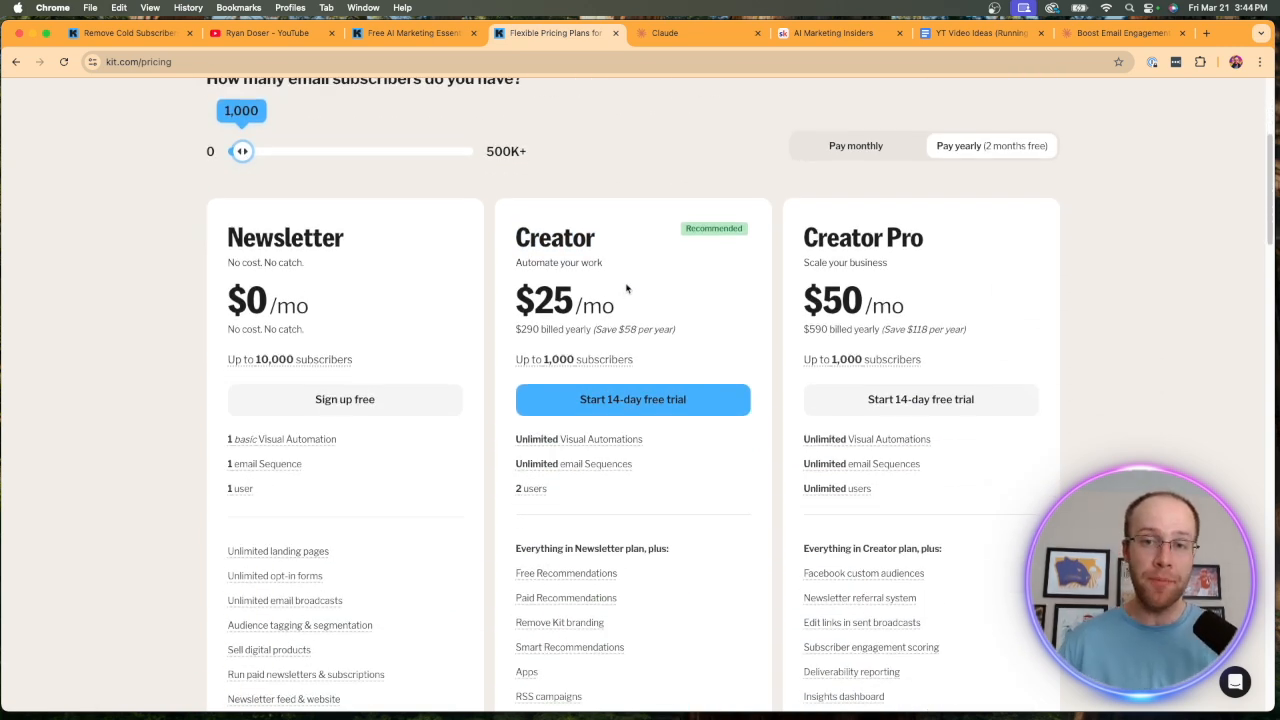
pyautogui.scroll(-2, 608, 400)
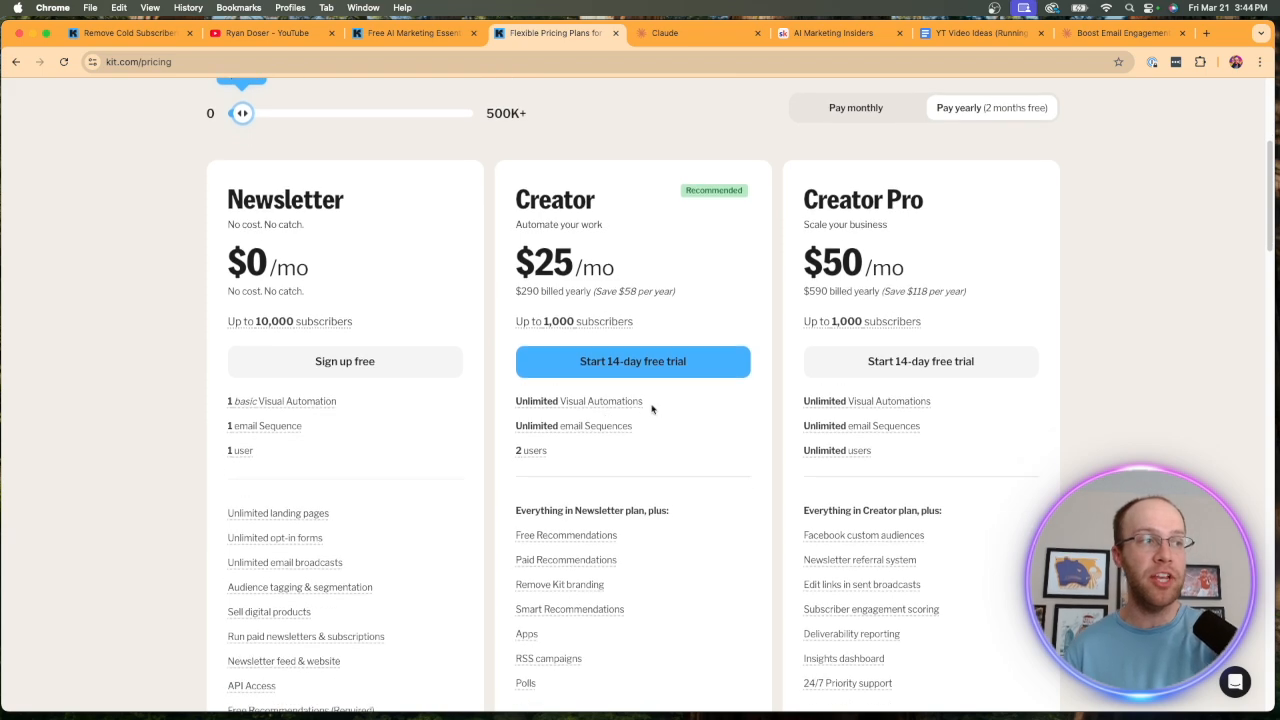
# Examine the features included in the Creator plan, from visual automations and email sequences to the extras beyond the Newsletter plan.
pyautogui.moveTo(636, 401)
pyautogui.moveTo(636, 401); pyautogui.dragTo(516, 401)
pyautogui.click(699, 422)
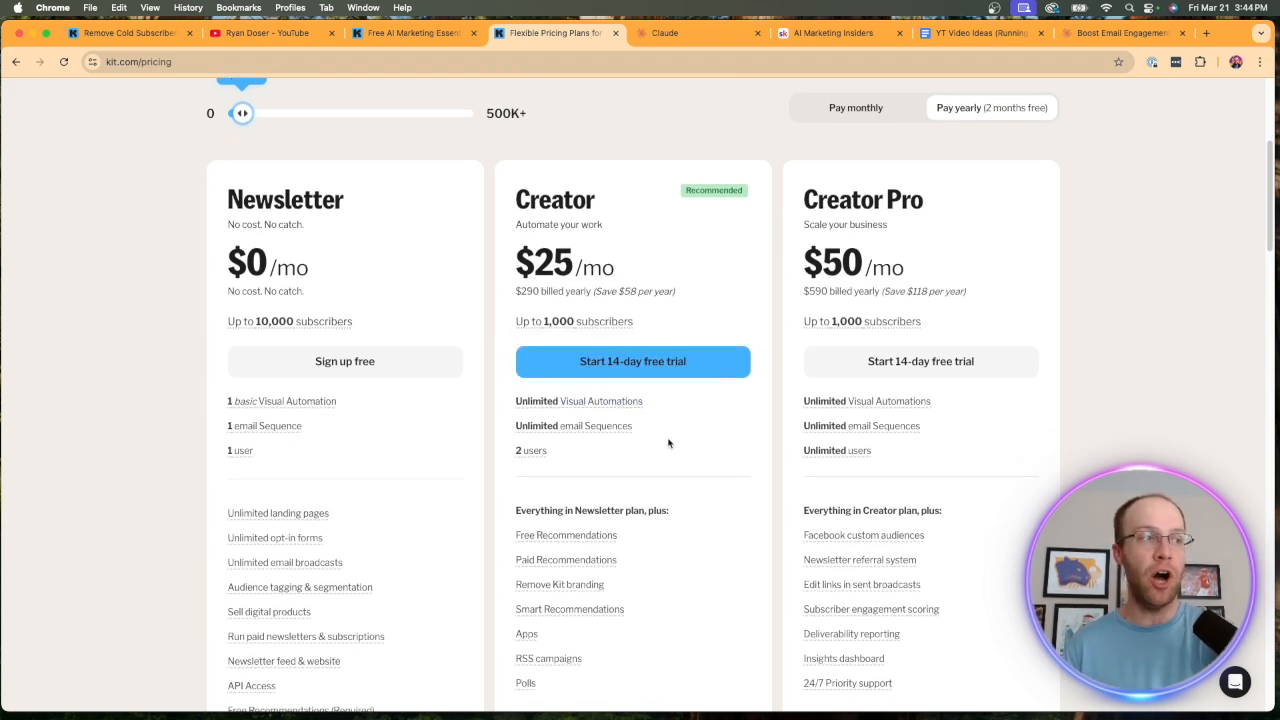
pyautogui.moveTo(658, 430); pyautogui.dragTo(502, 428)
pyautogui.click(636, 449)
pyautogui.scroll(-4, 638, 460)
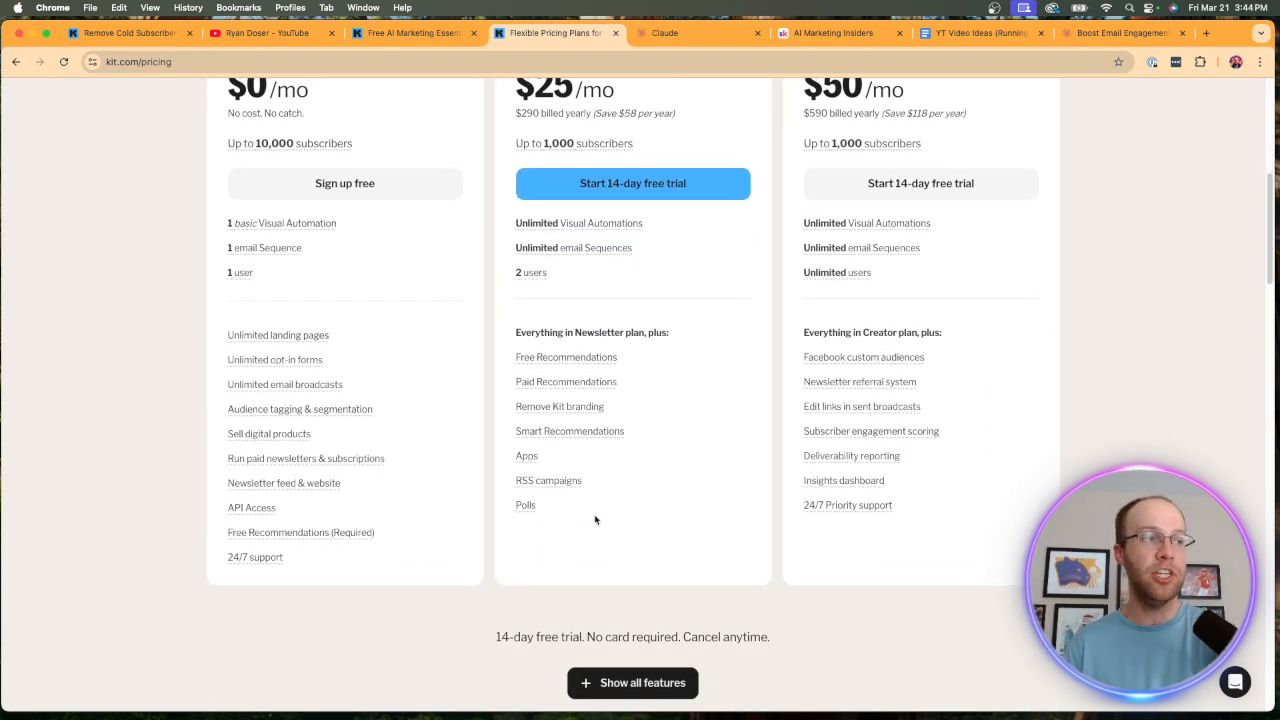
pyautogui.moveTo(595, 519); pyautogui.dragTo(538, 438)
pyautogui.click(694, 500)
pyautogui.scroll(6, 697, 505)
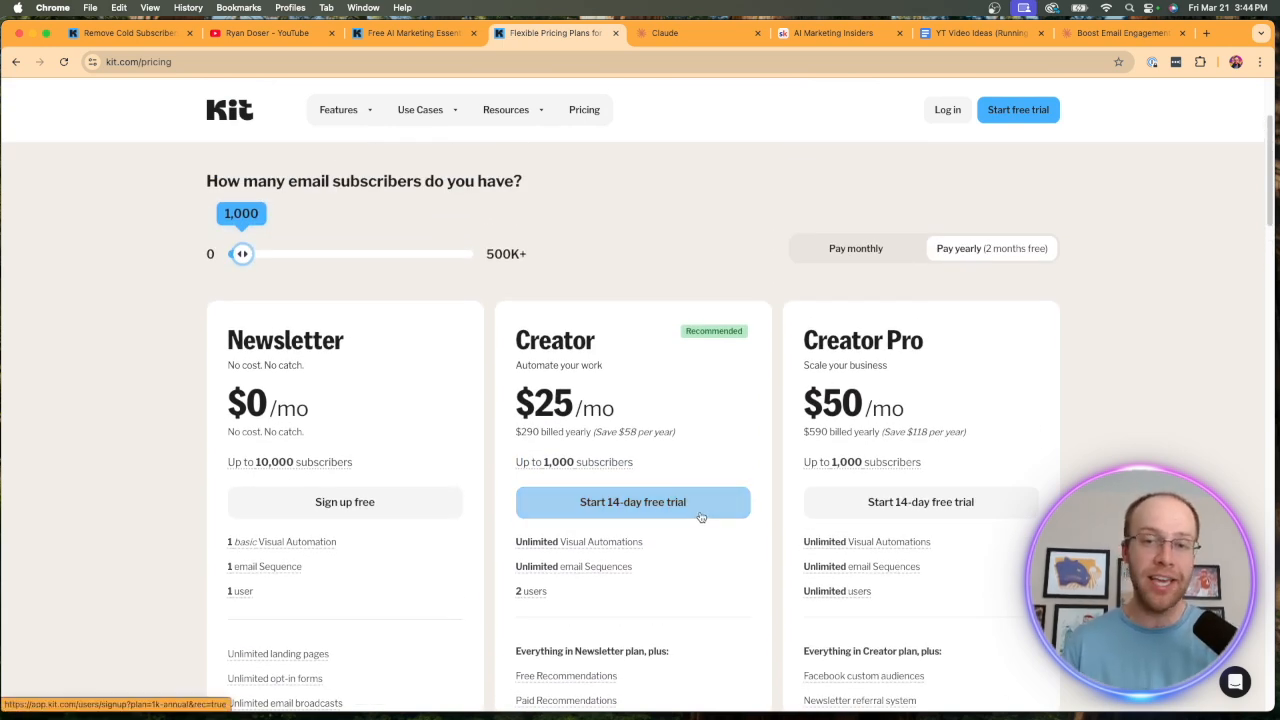
pyautogui.scroll(4, 700, 516)
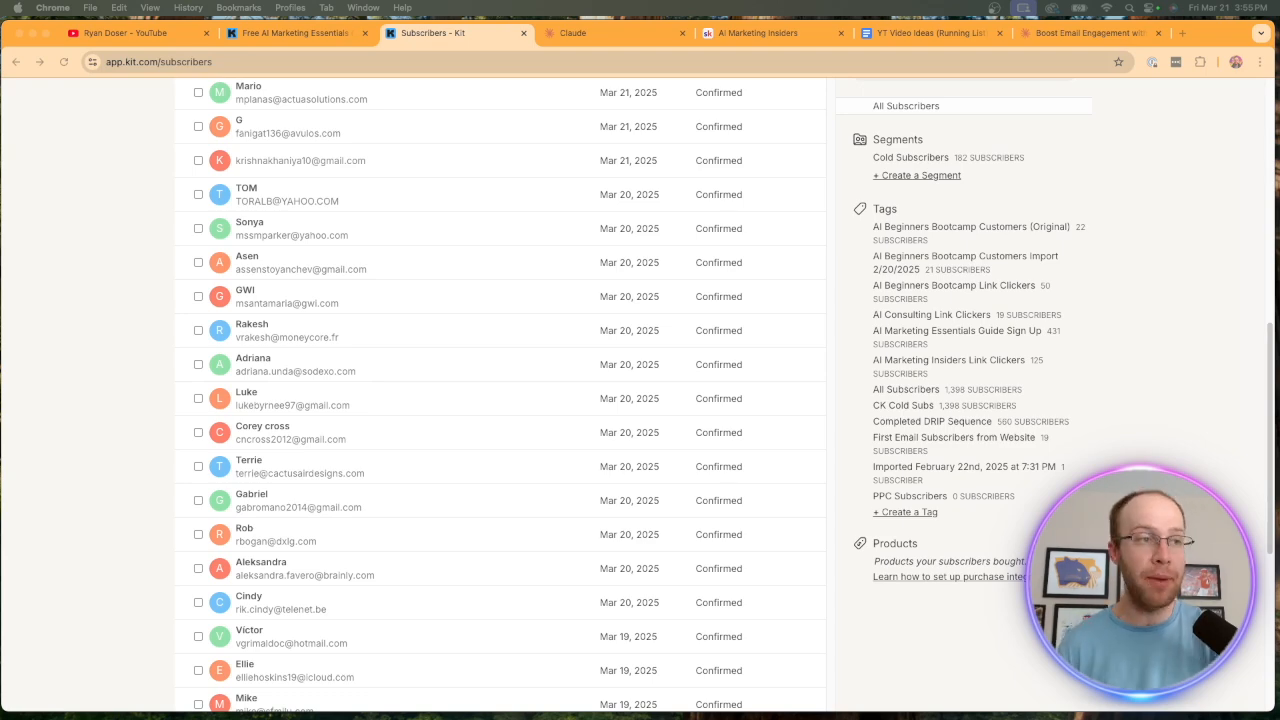
# Review the list of tags on the Kit Subscribers page.
pyautogui.scroll(-2, 1103, 303)
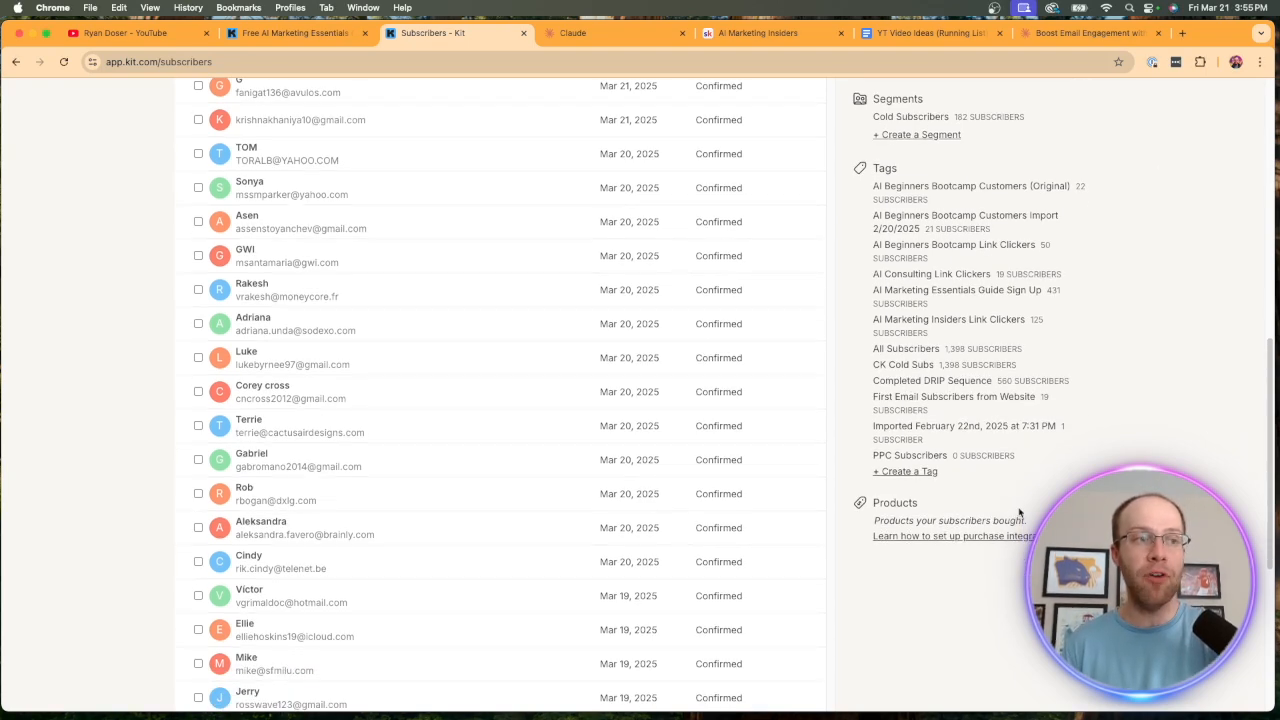
pyautogui.moveTo(1020, 494); pyautogui.dragTo(1175, 190)
pyautogui.click(1177, 193)
pyautogui.scroll(1, 1180, 200)
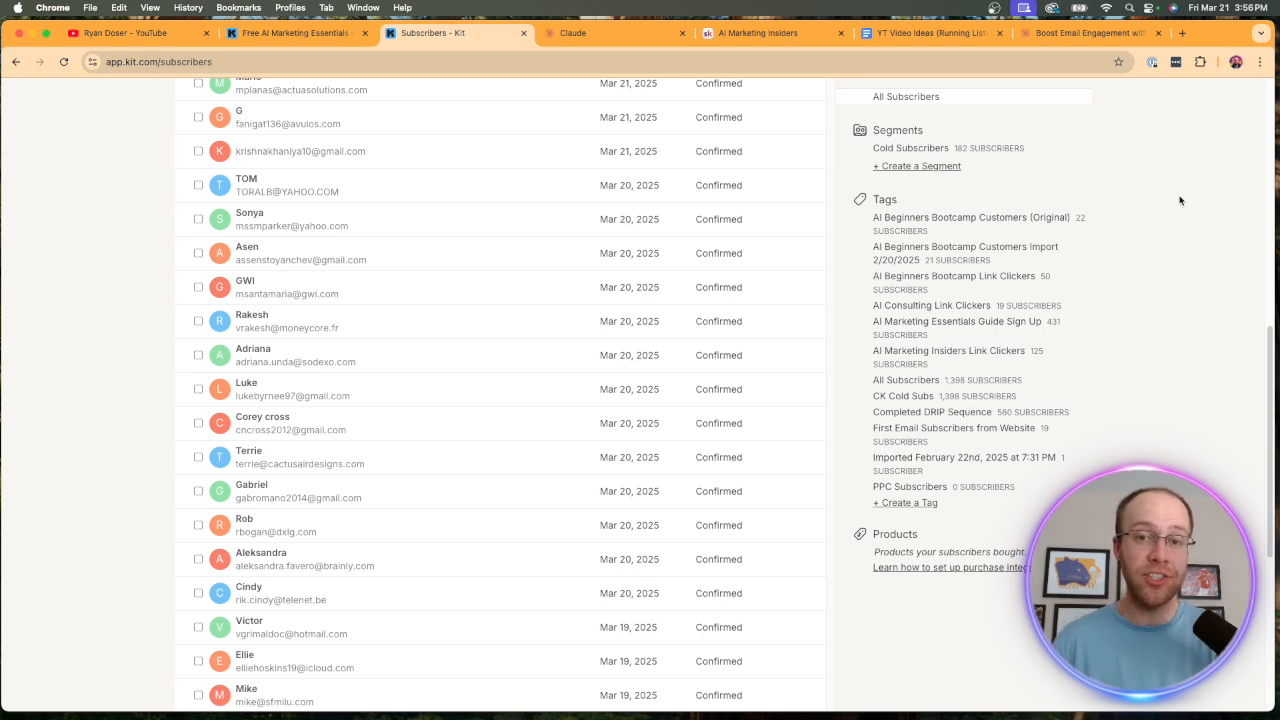
pyautogui.moveTo(998, 507); pyautogui.dragTo(1030, 220)
pyautogui.click(1156, 246)
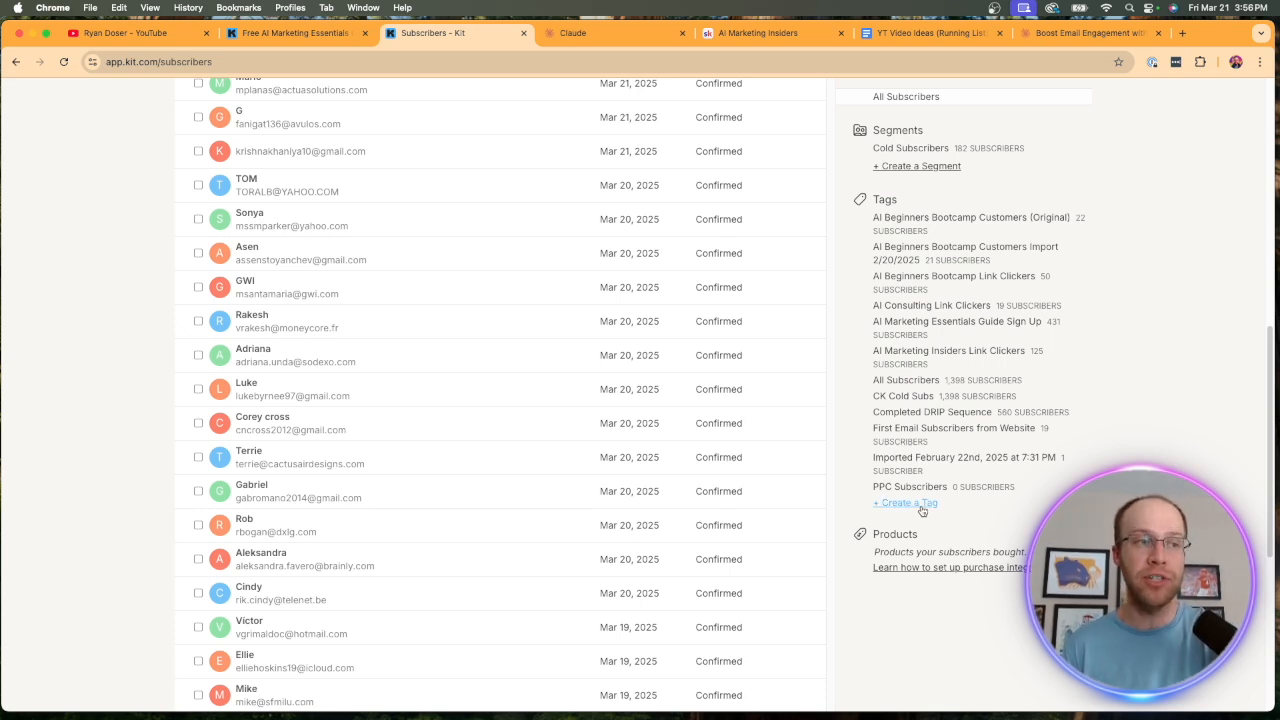
# Bring up the form for creating a subscriber tag and dismiss it without entering a name.
pyautogui.scroll(10, 922, 510)
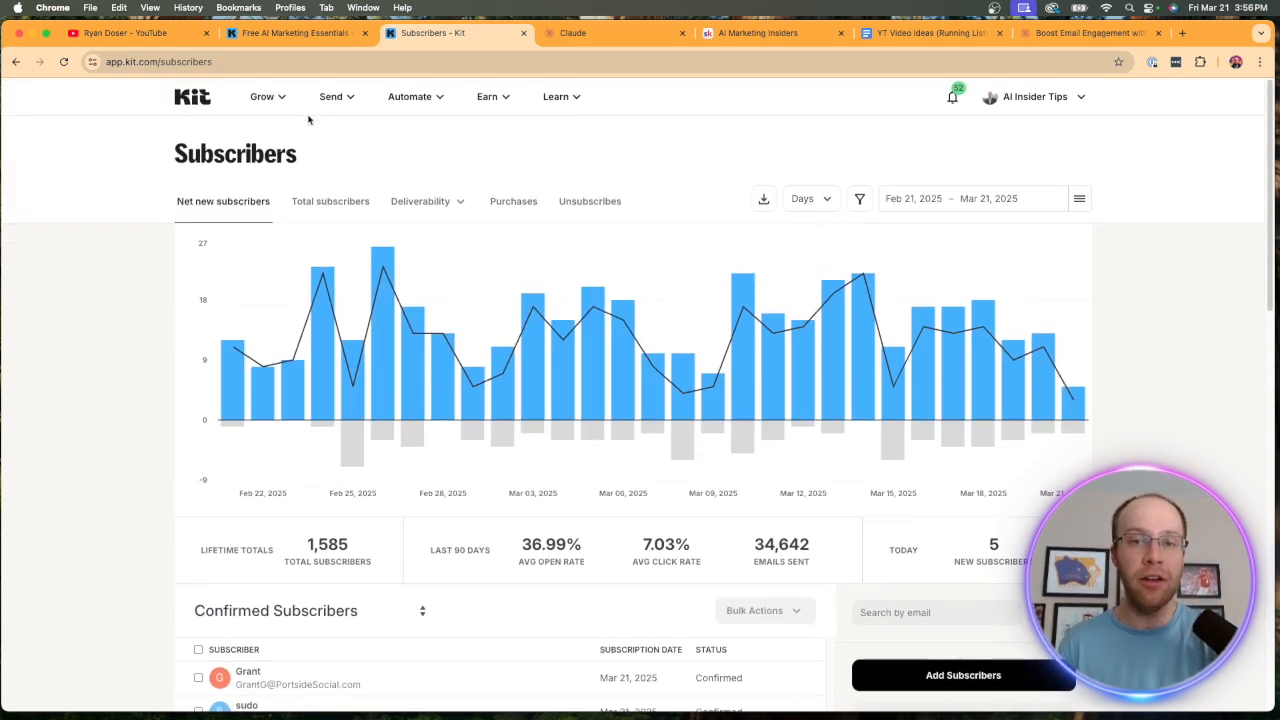
pyautogui.click(278, 96)
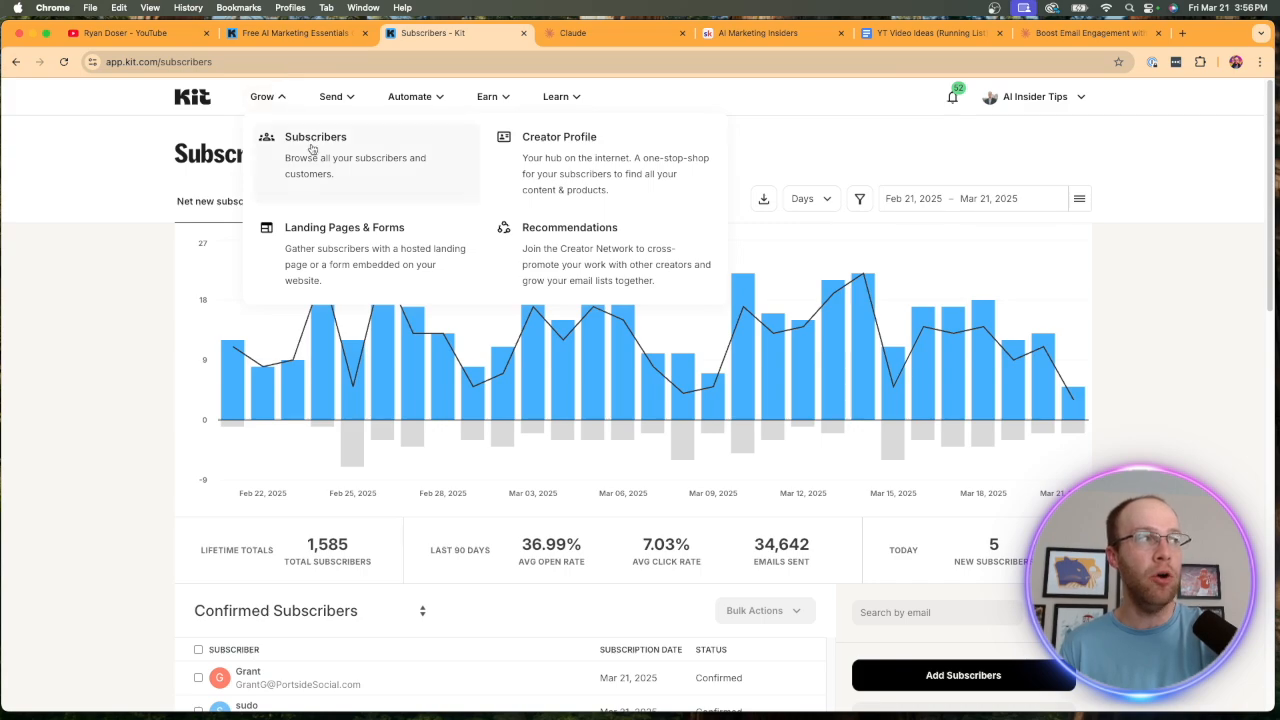
pyautogui.scroll(-10, 1194, 246)
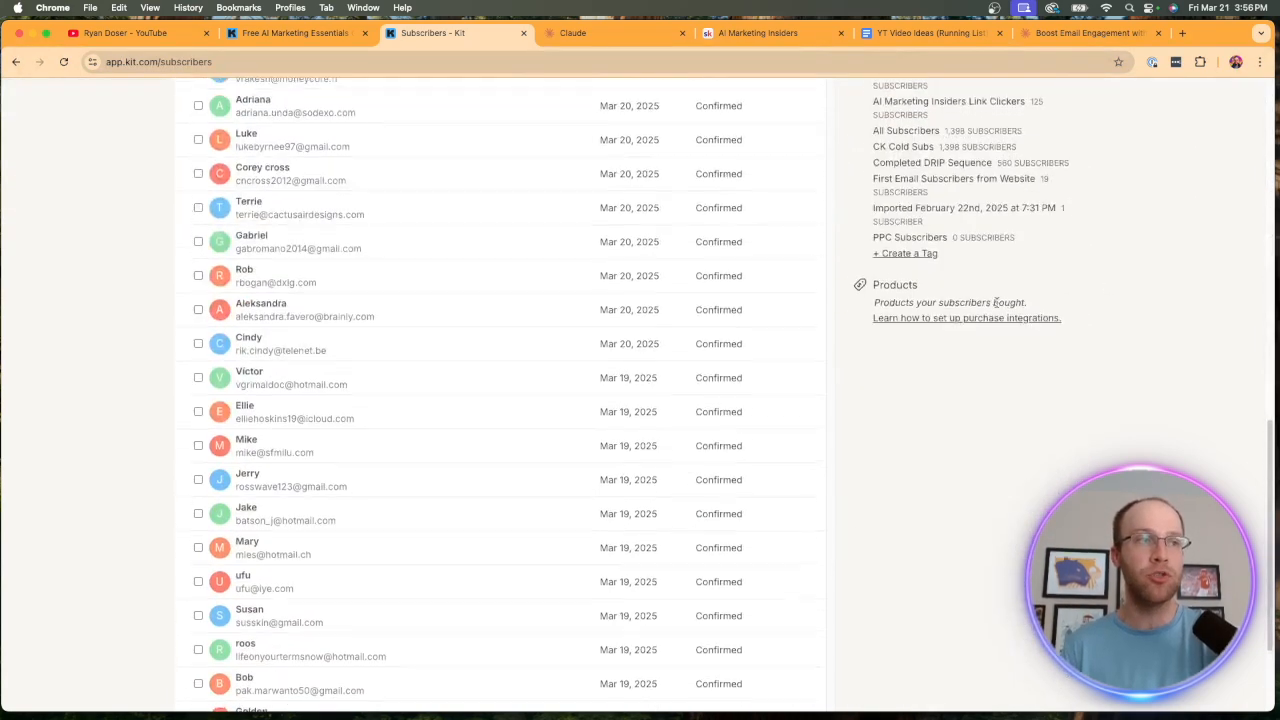
pyautogui.scroll(2, 960, 290)
pyautogui.click(905, 281)
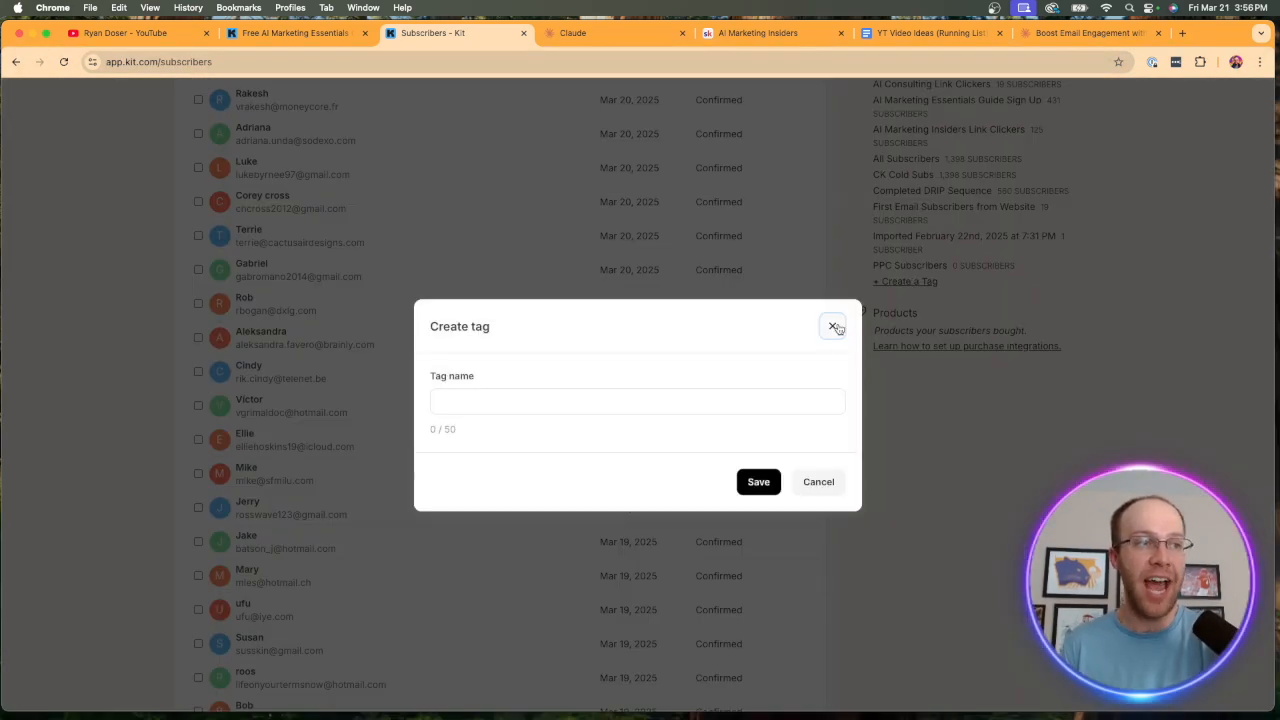
pyautogui.click(834, 327)
# Open the list of "If this, then that" automation rules.
pyautogui.scroll(3, 1111, 277)
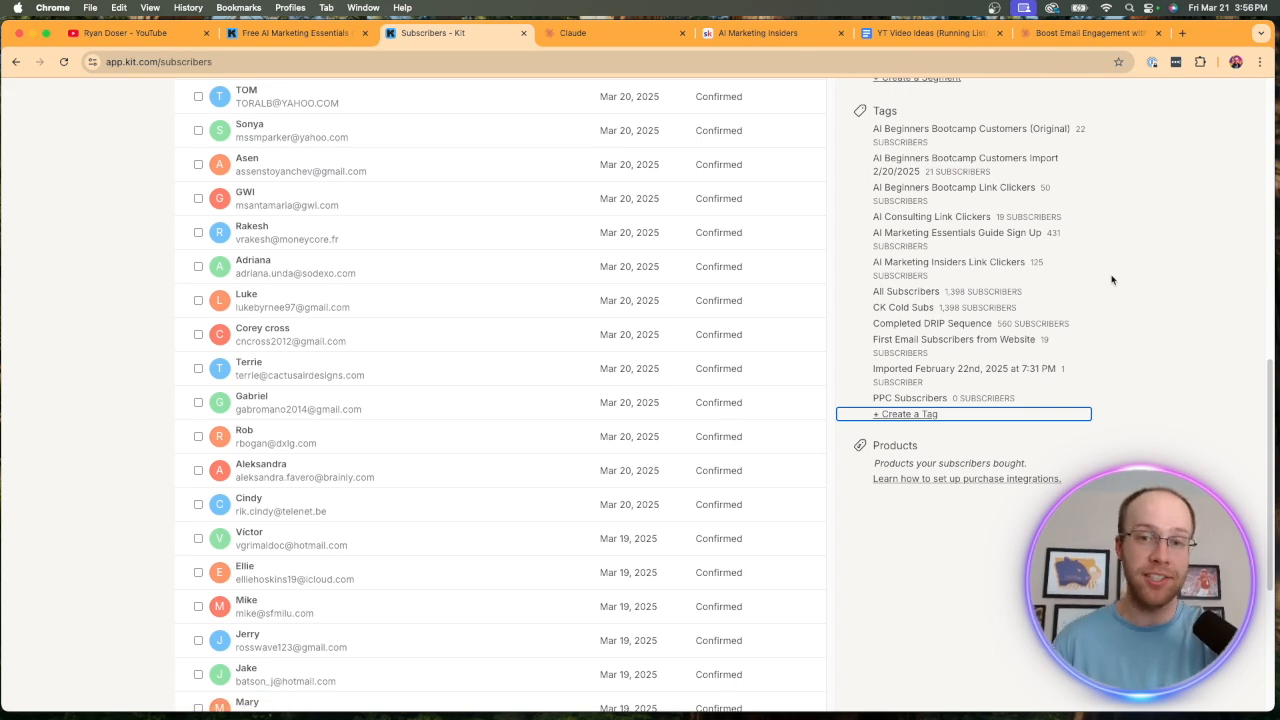
pyautogui.scroll(10, 1111, 279)
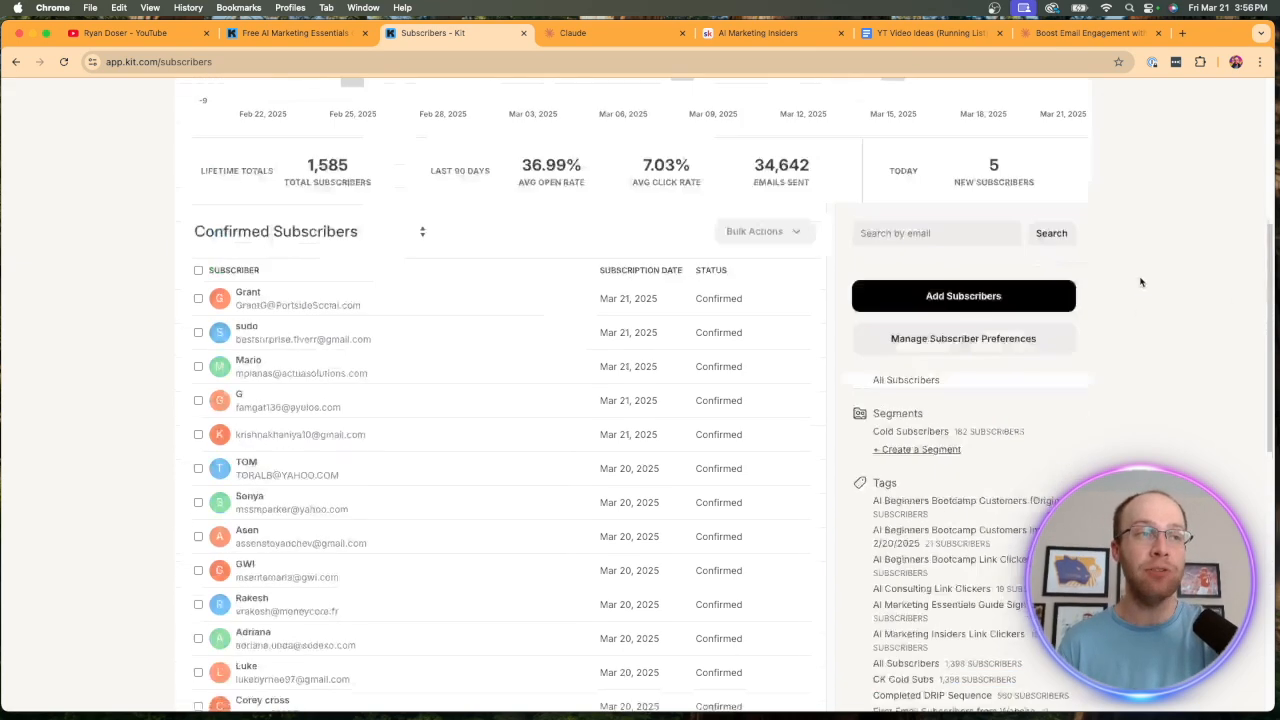
pyautogui.click(410, 104)
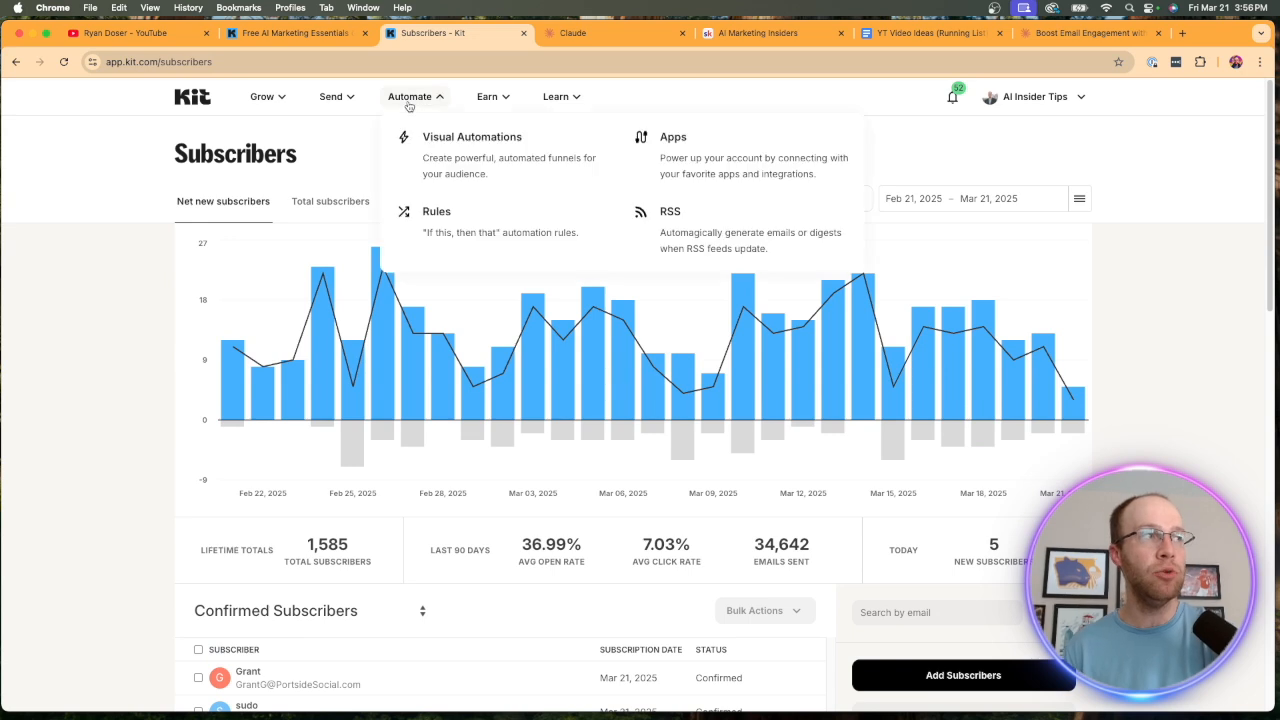
pyautogui.click(470, 225)
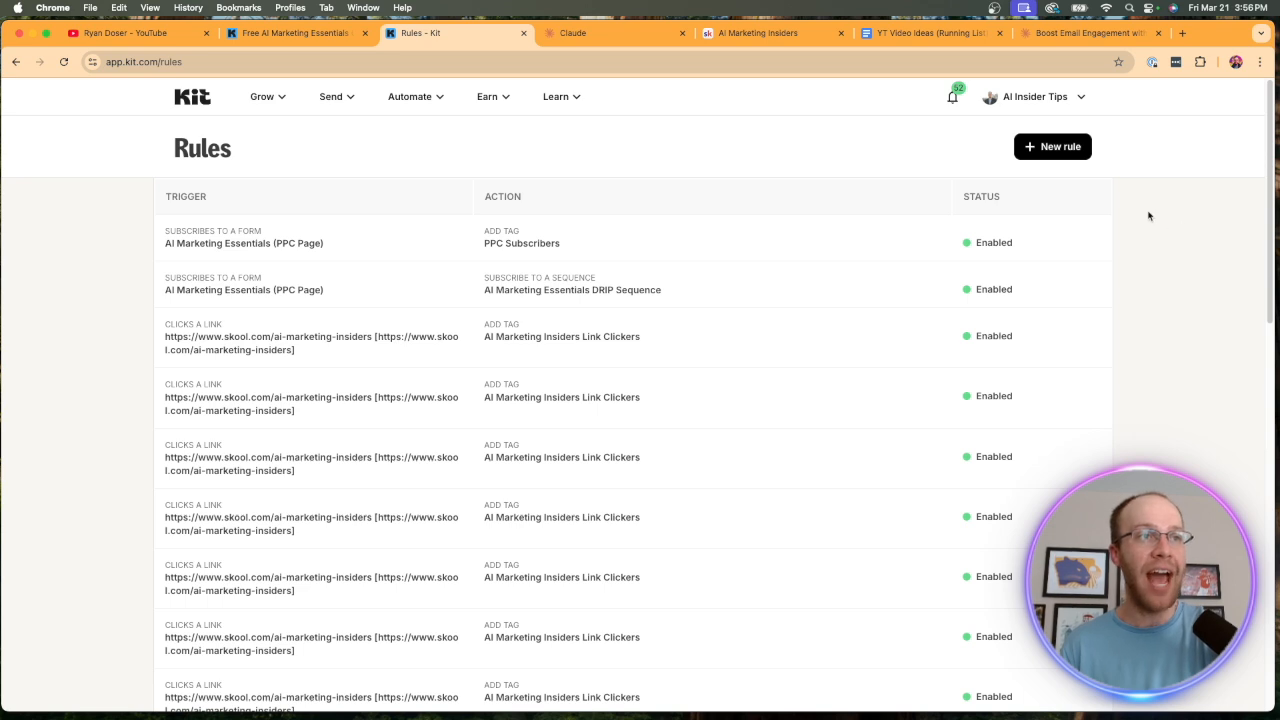
# Start a new rule triggered when a user subscribes to the AI Marketing Essentials form, checking the guide's landing page for reference.
pyautogui.click(1062, 147)
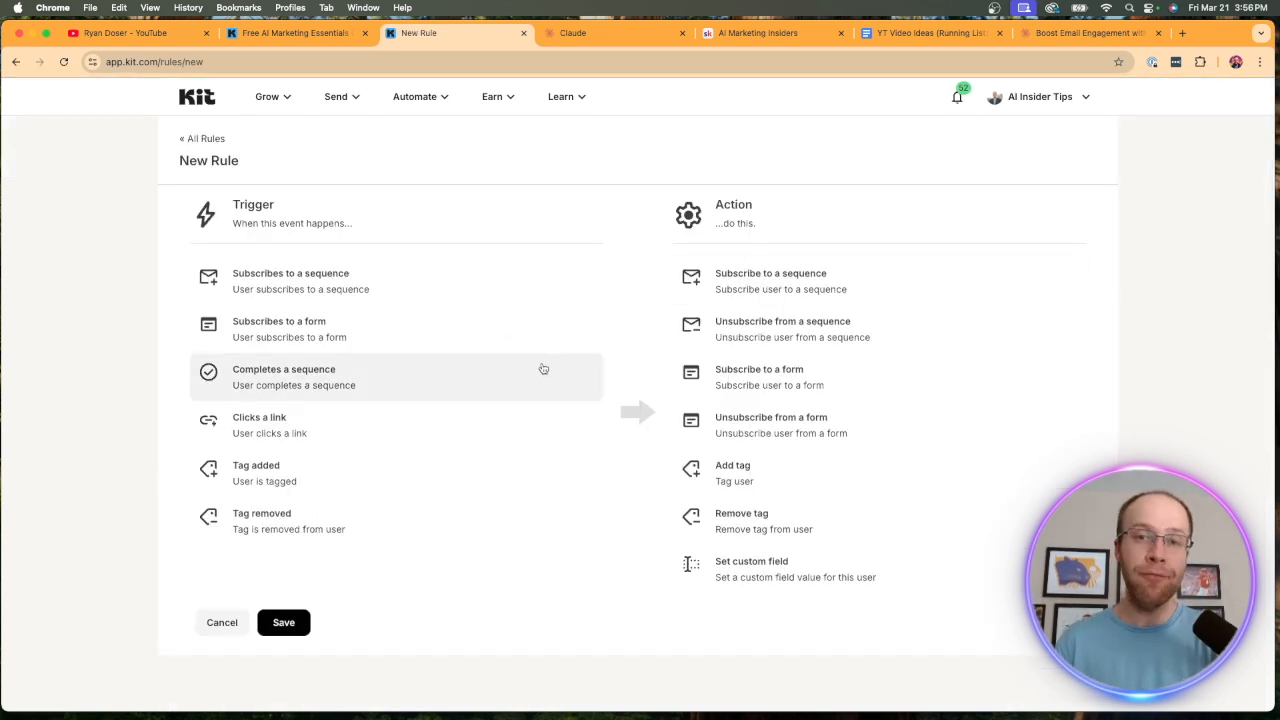
pyautogui.click(289, 33)
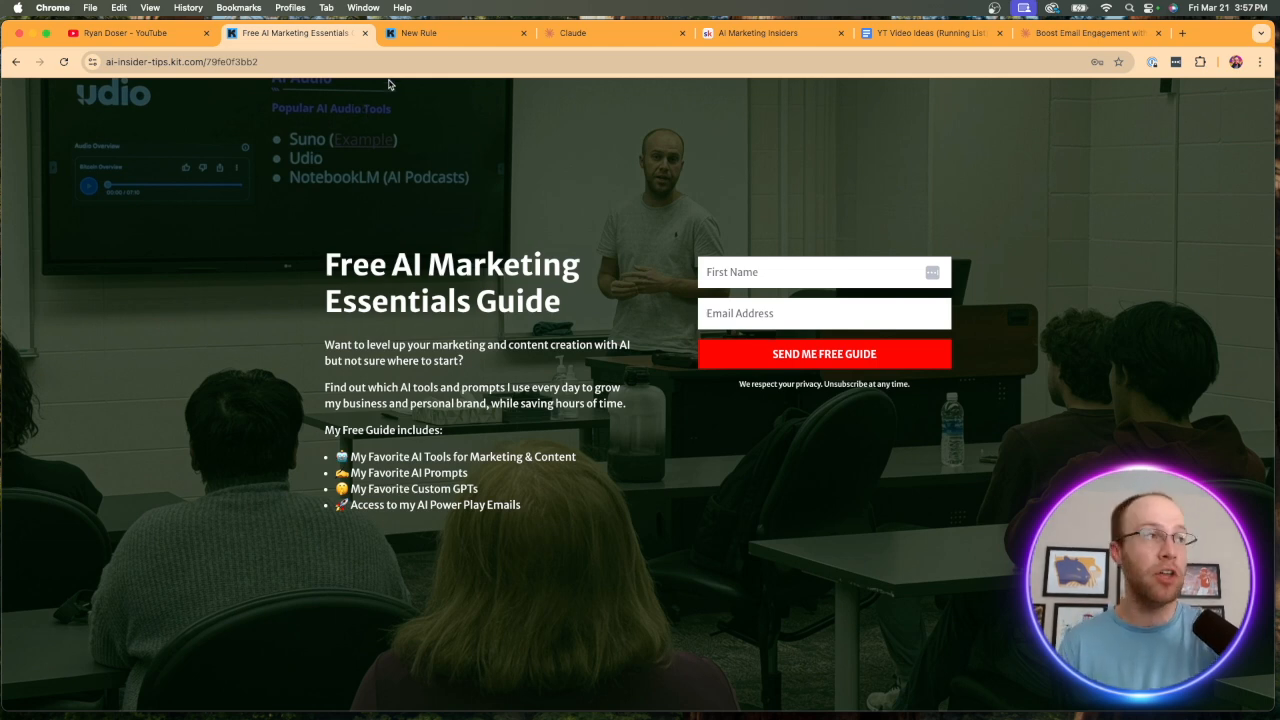
pyautogui.click(427, 34)
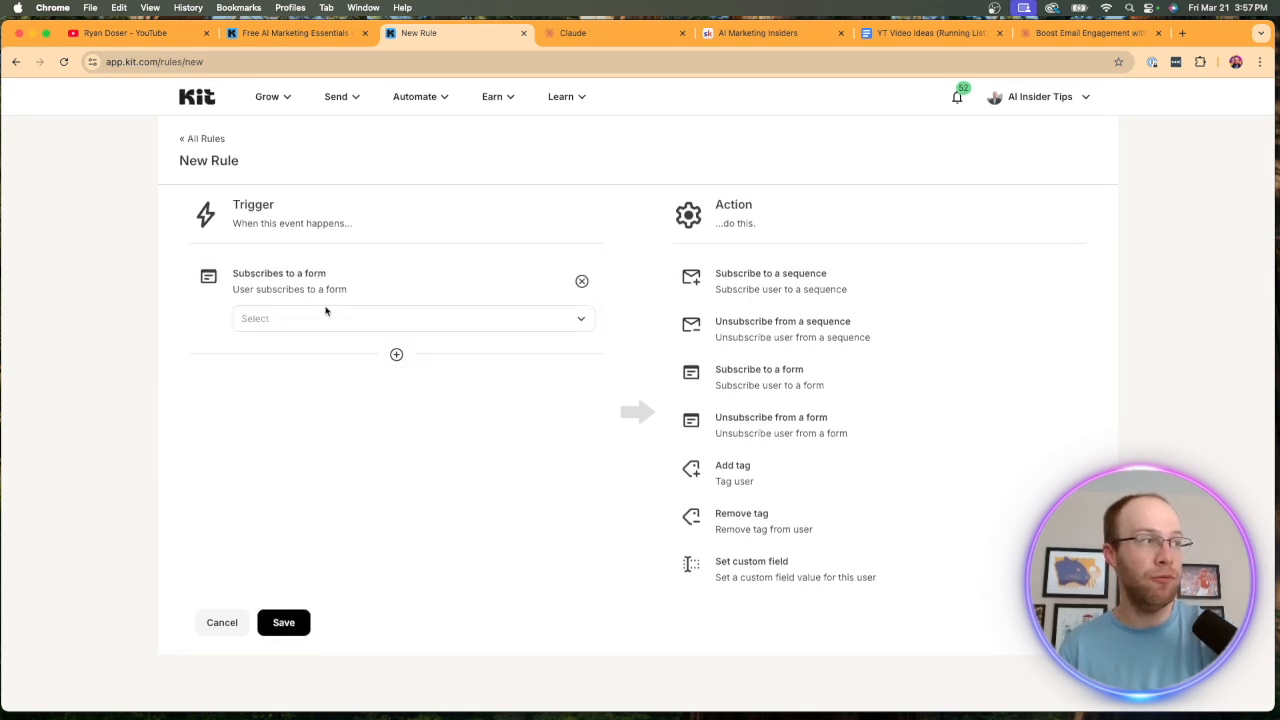
pyautogui.click(324, 312)
pyautogui.click(360, 359)
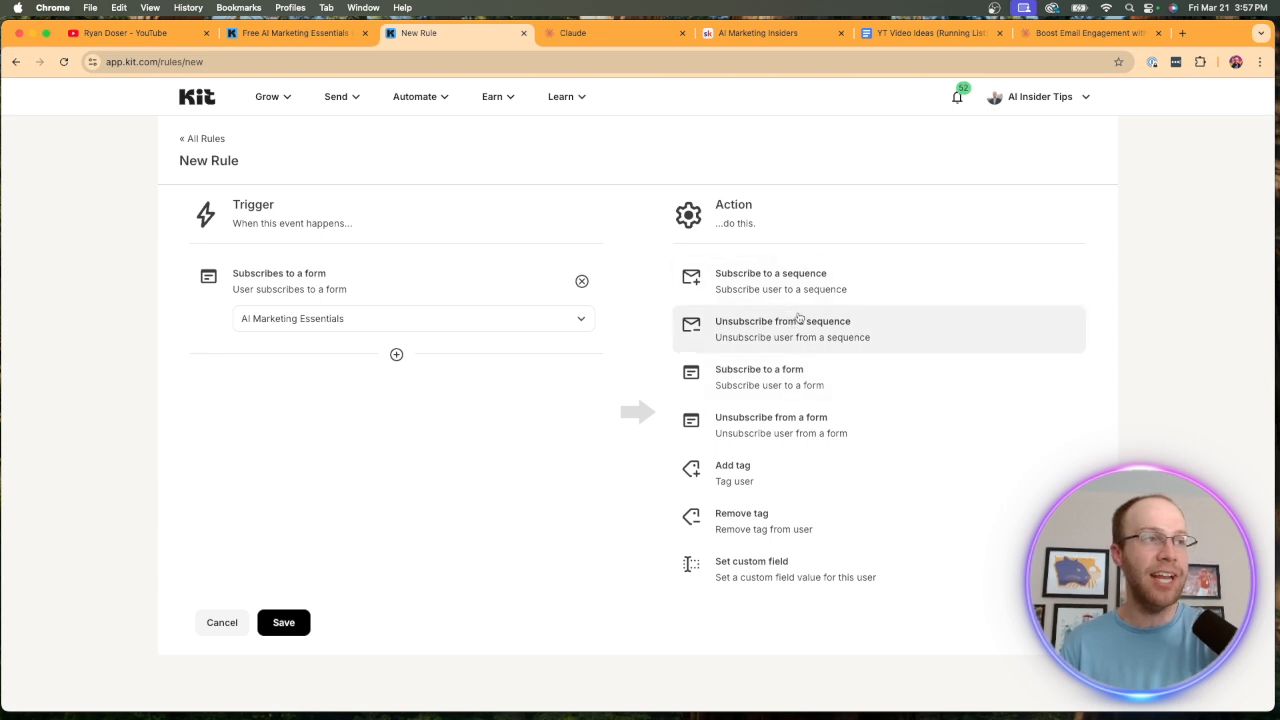
# Set the rule's action to add the tag AI Marketing Essentials Guide Sign Up, and return to all rules without saving.
pyautogui.click(824, 483)
pyautogui.click(772, 322)
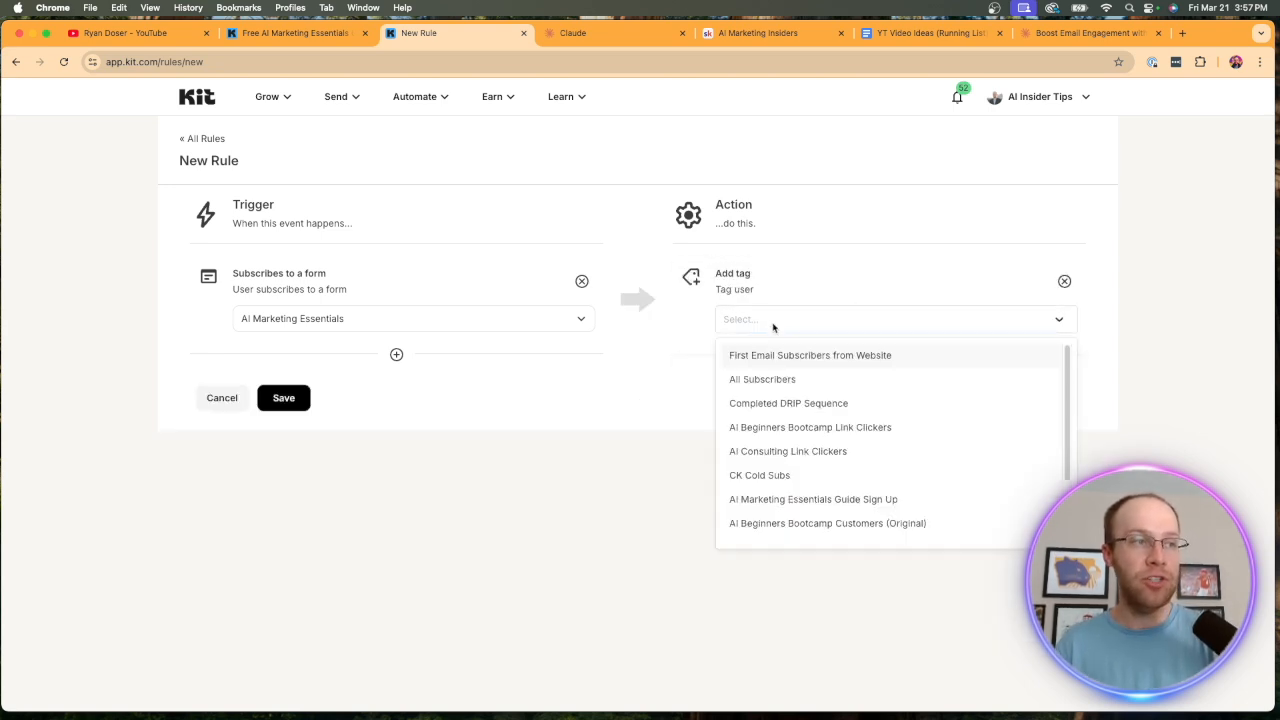
pyautogui.scroll(-1, 818, 449)
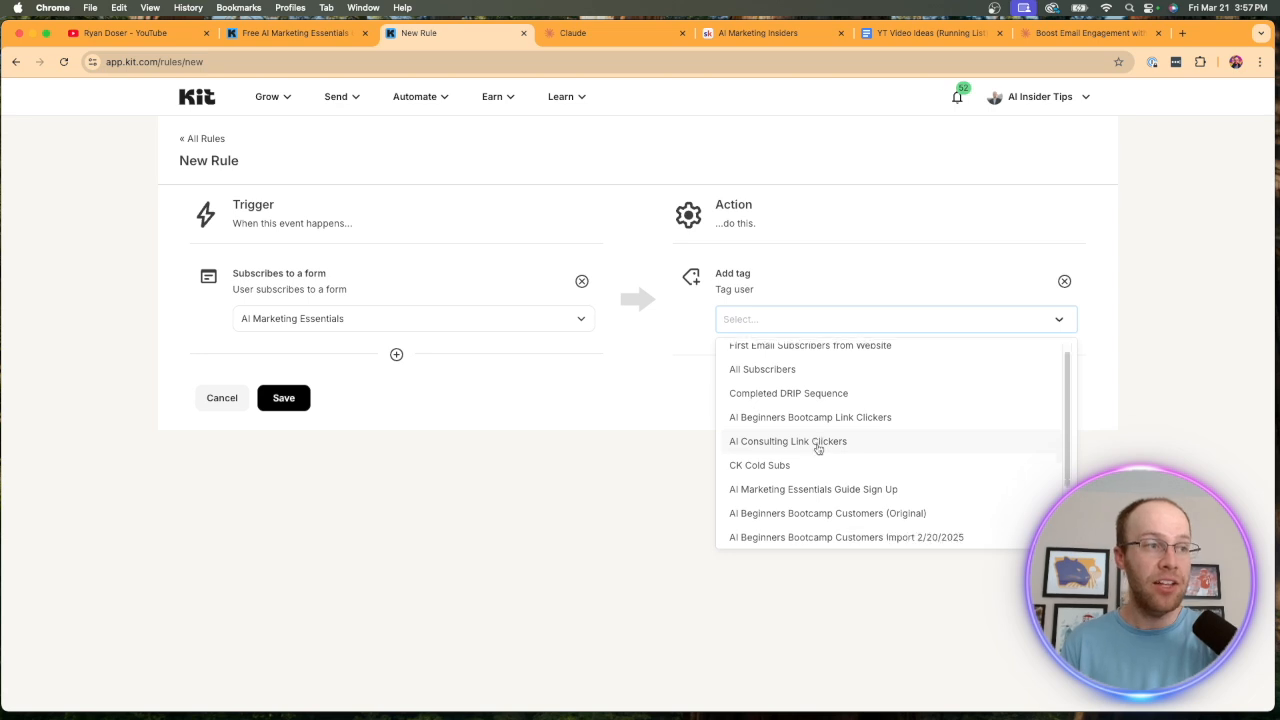
pyautogui.scroll(-2, 818, 445)
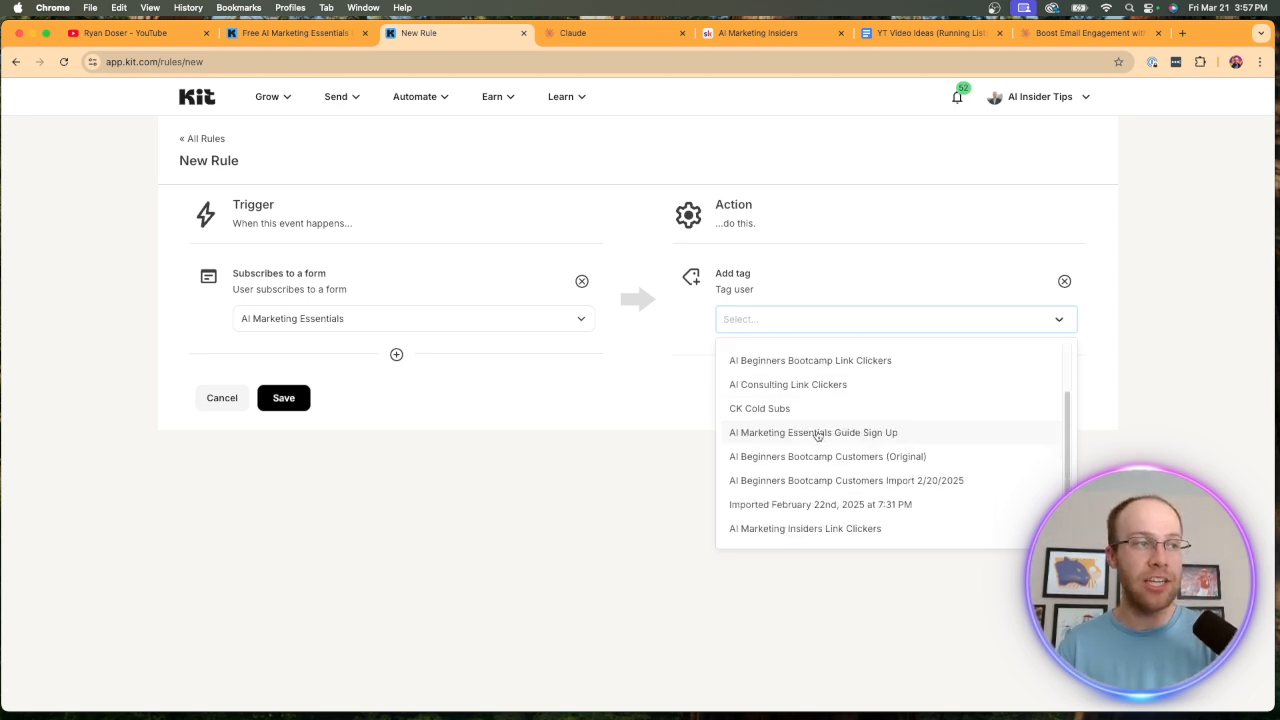
pyautogui.click(818, 436)
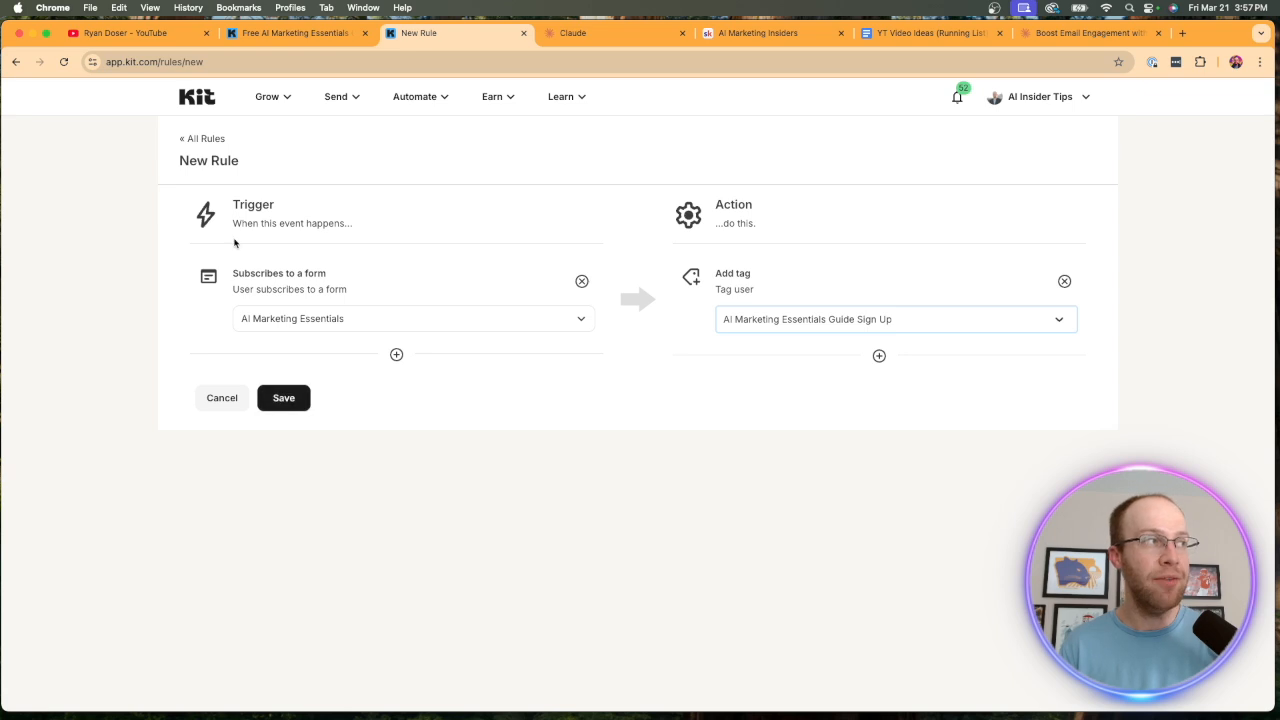
pyautogui.click(201, 145)
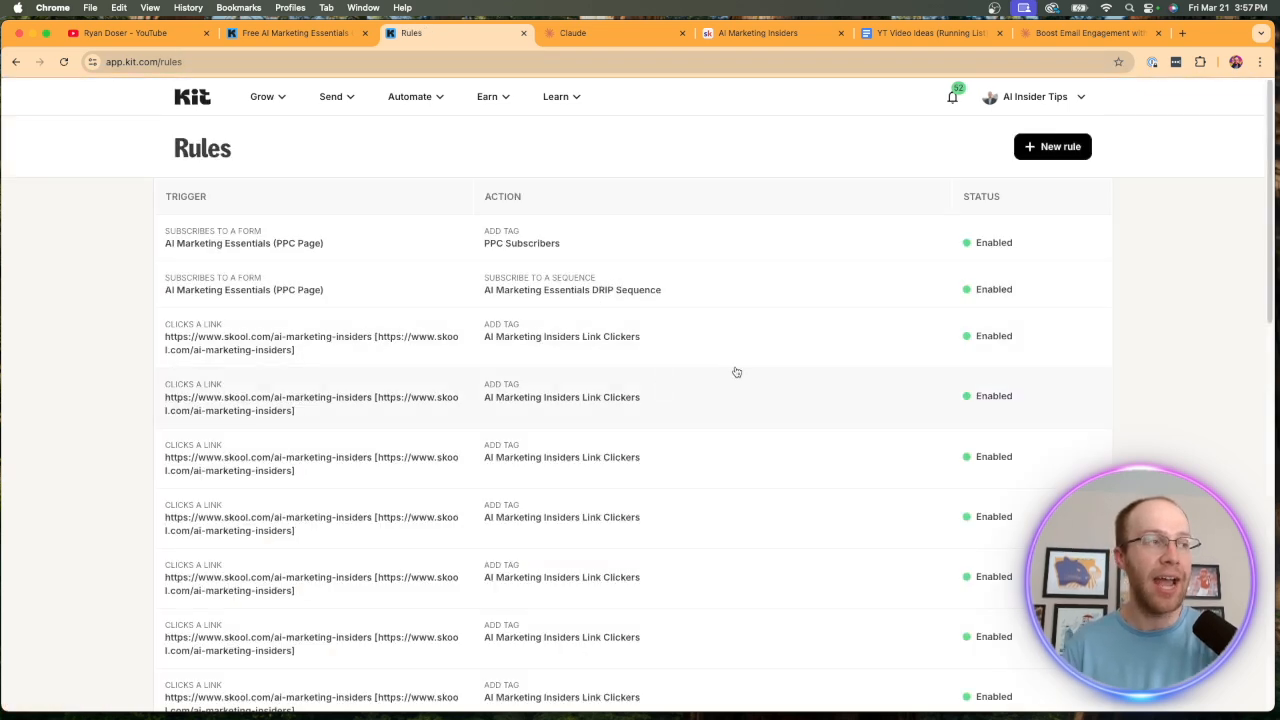
# Look through the full list of existing automation rules, comparing their triggers and actions down to the last rule.
pyautogui.scroll(-1, 520, 229)
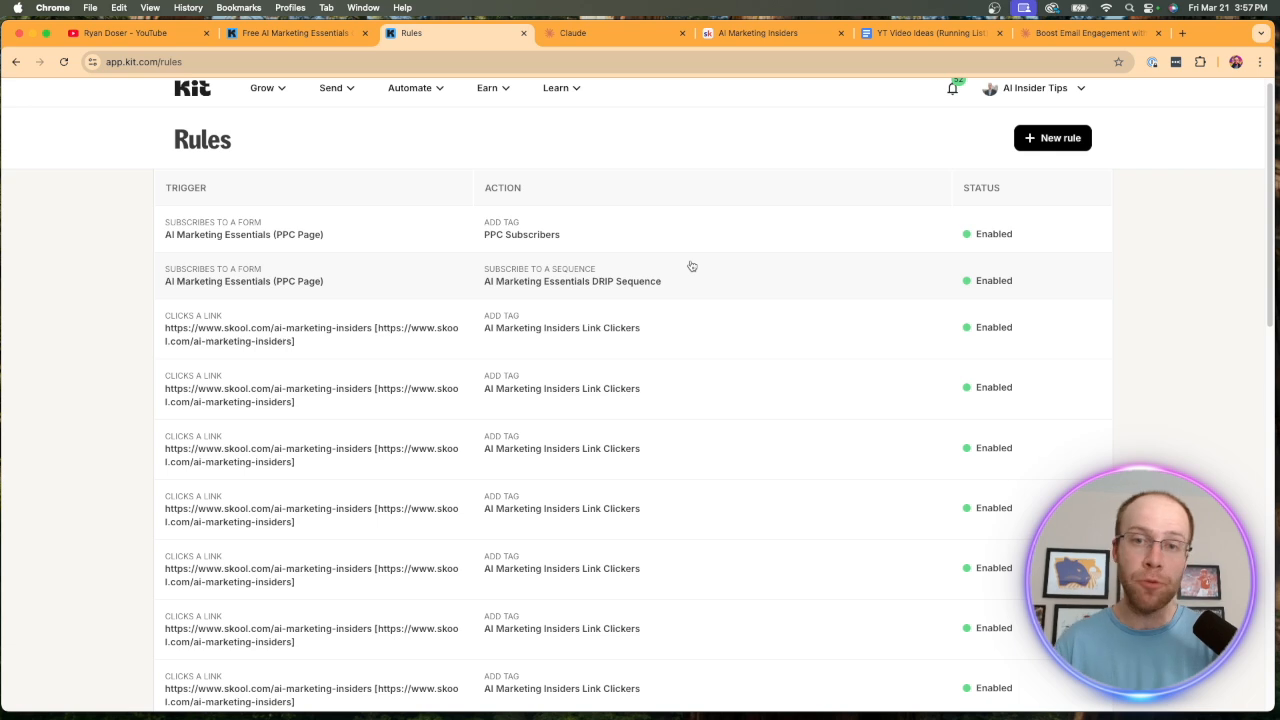
pyautogui.scroll(-3, 634, 300)
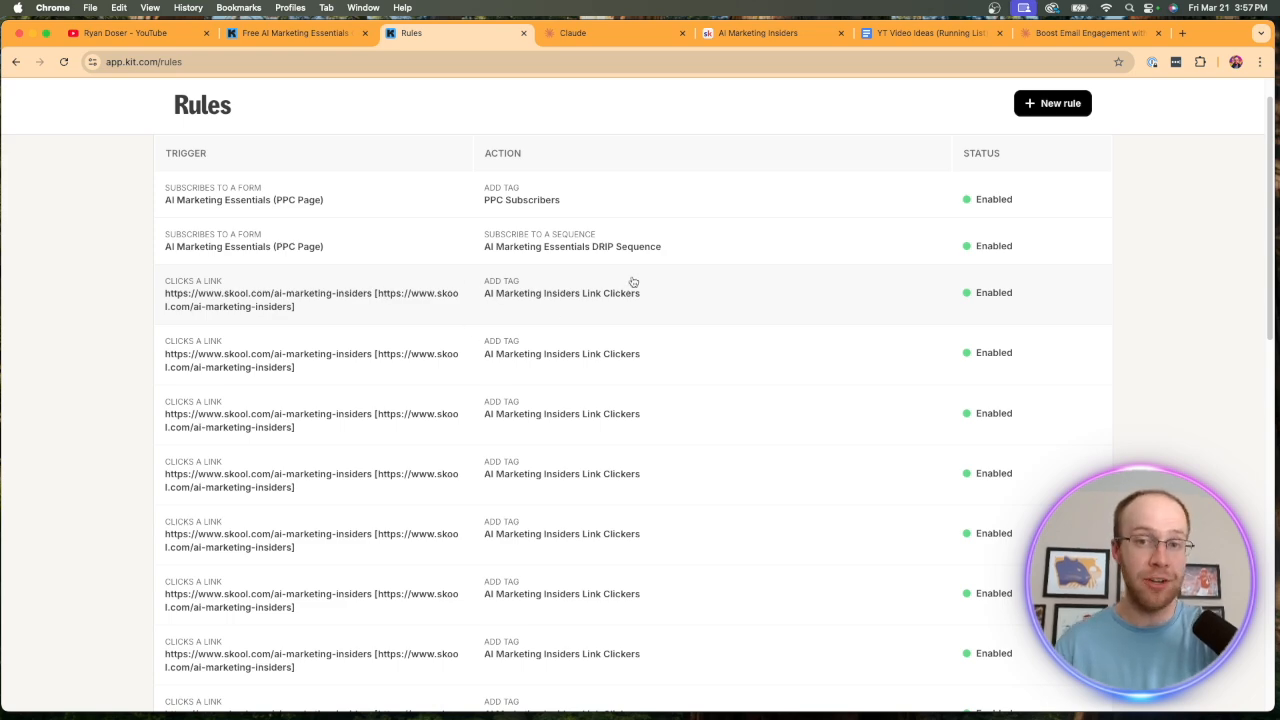
pyautogui.scroll(-5, 633, 282)
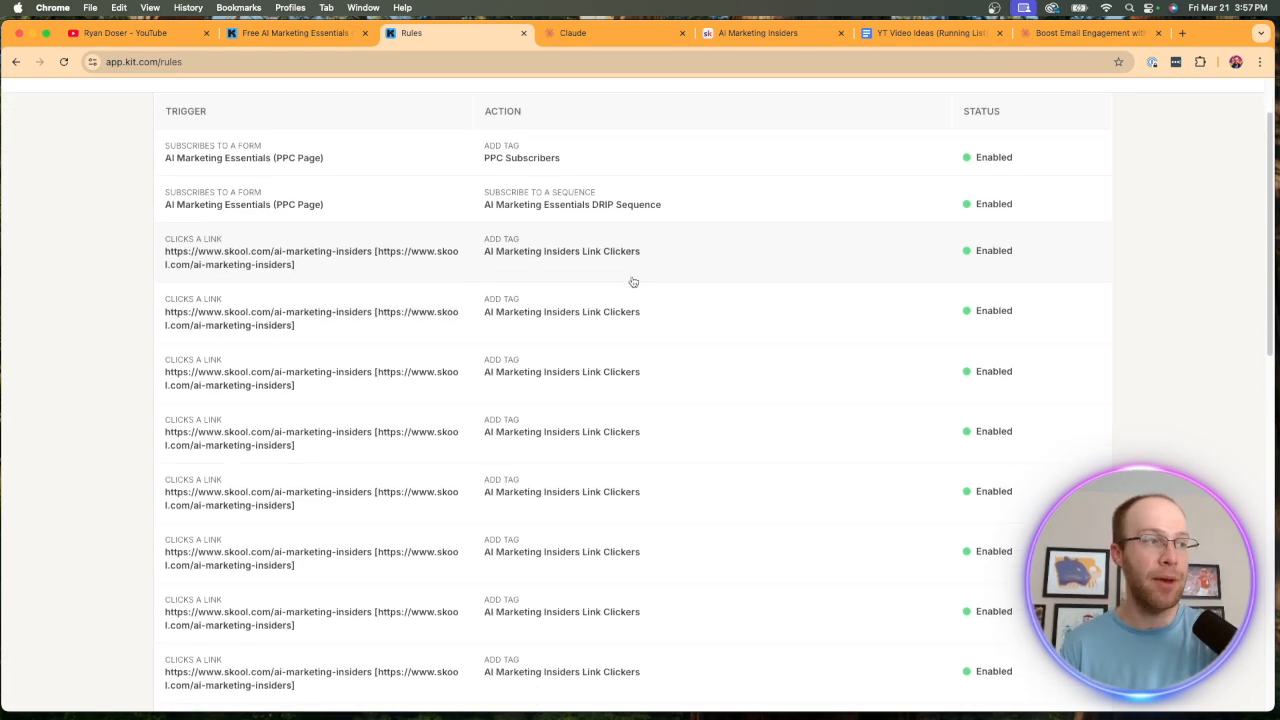
pyautogui.scroll(-10, 633, 282)
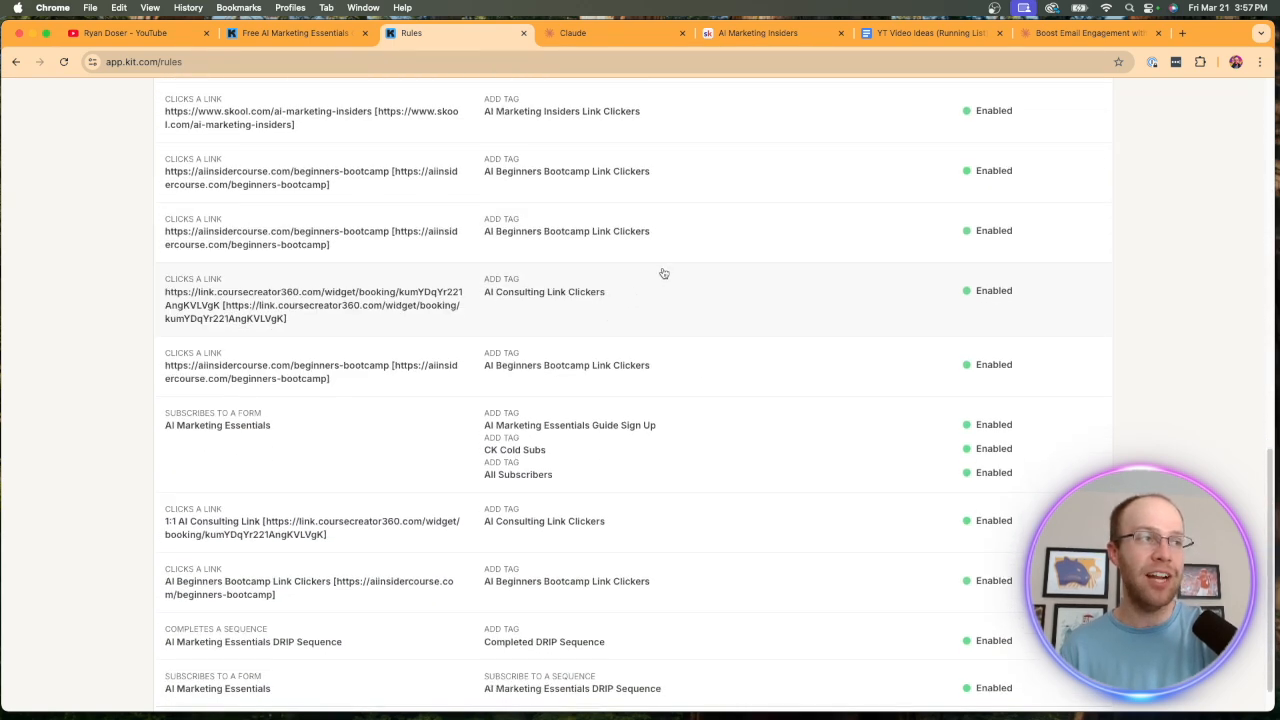
pyautogui.scroll(-2, 652, 283)
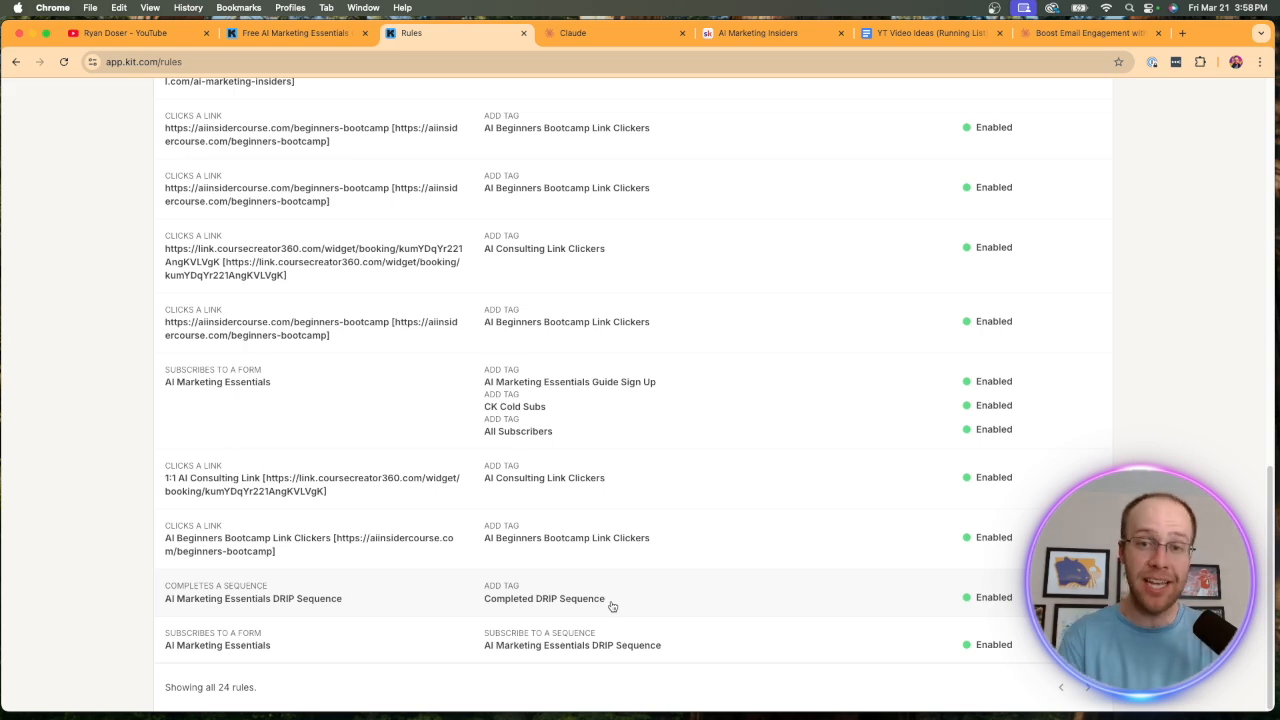
pyautogui.scroll(15, 630, 520)
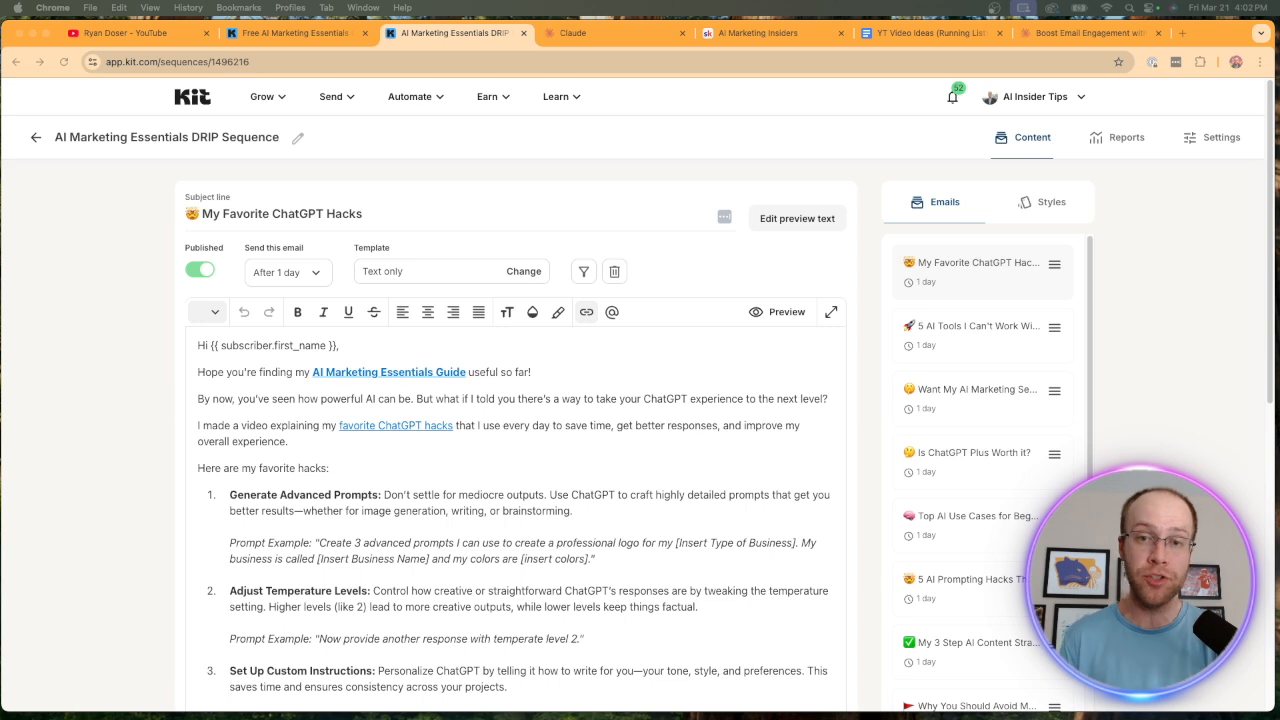
# Check the free AI Marketing Essentials Guide landing page, then look through the emails in the AI Marketing Essentials DRIP Sequence.
pyautogui.click(345, 36)
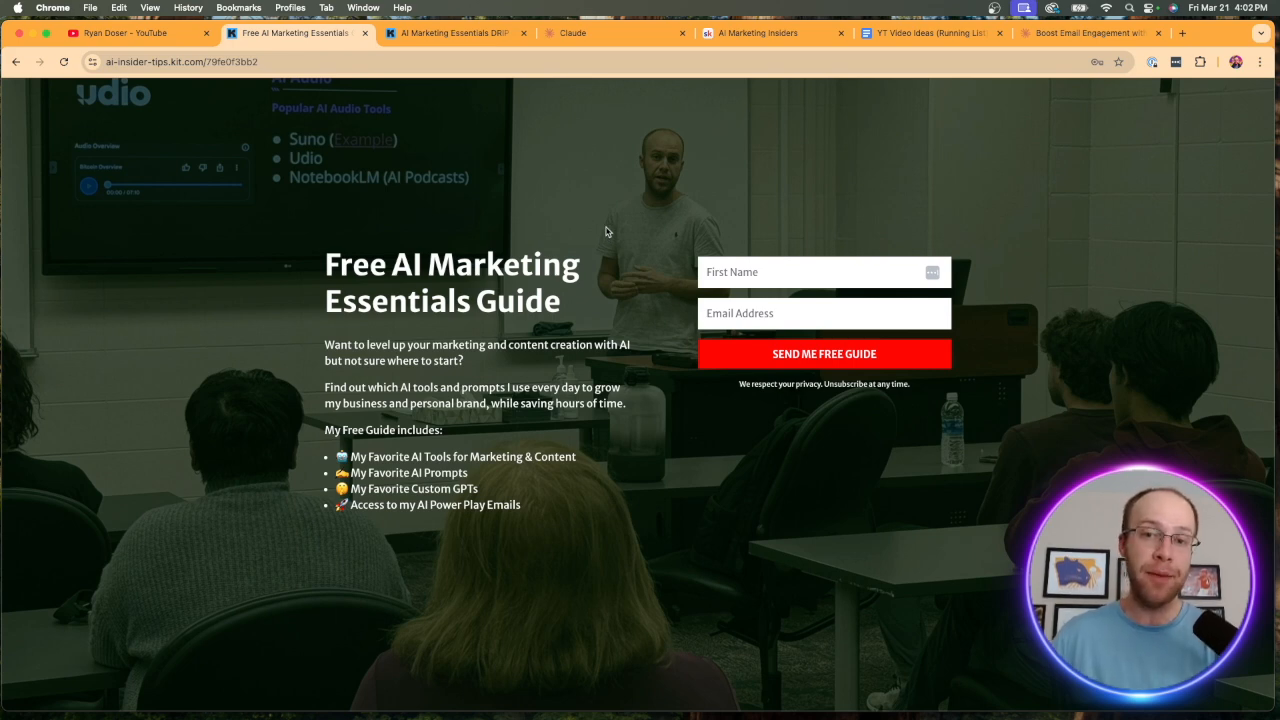
pyautogui.click(439, 36)
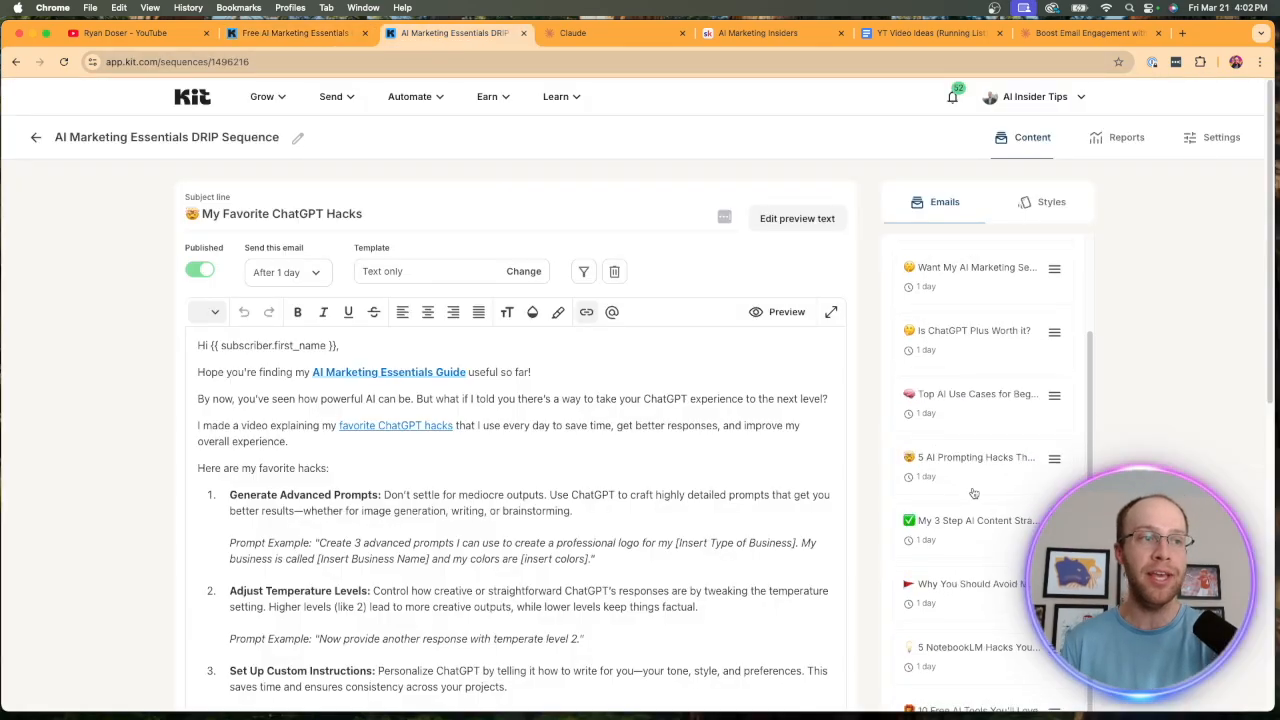
pyautogui.scroll(-10, 949, 275)
pyautogui.scroll(10, 949, 275)
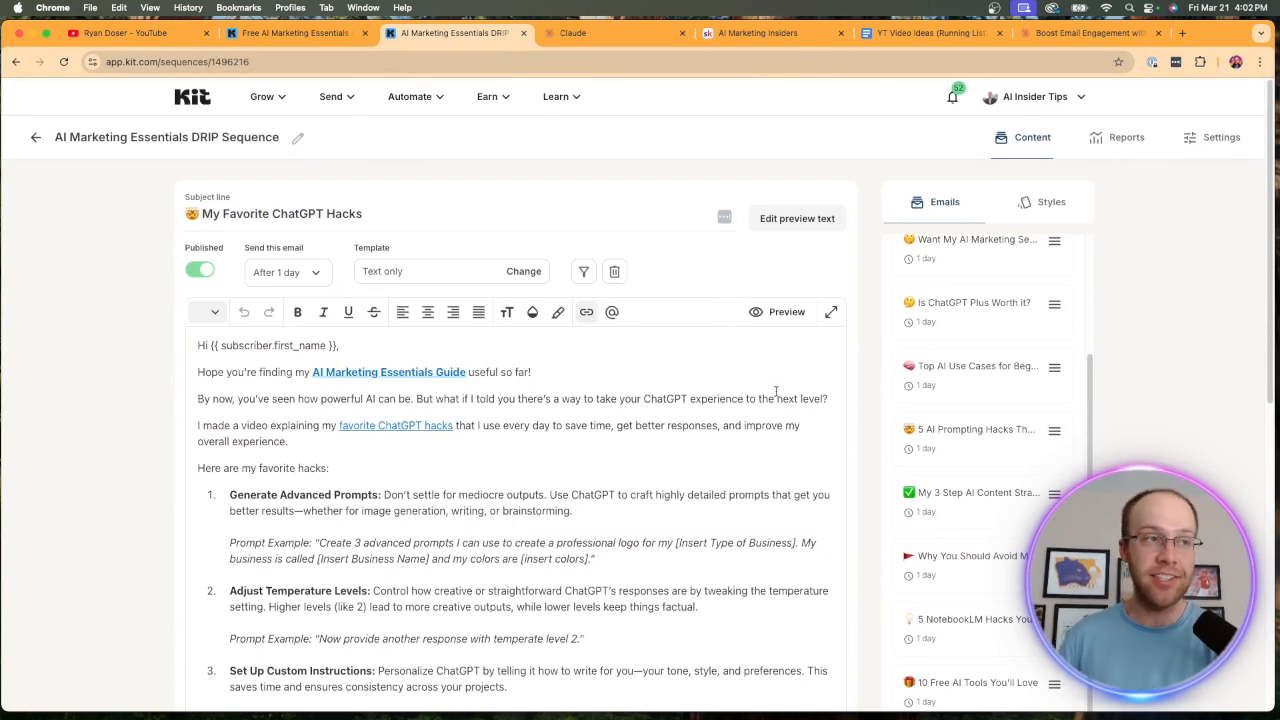
# Start a new automation rule triggered when a user subscribes to the AI Marketing Essentials form.
pyautogui.click(329, 104)
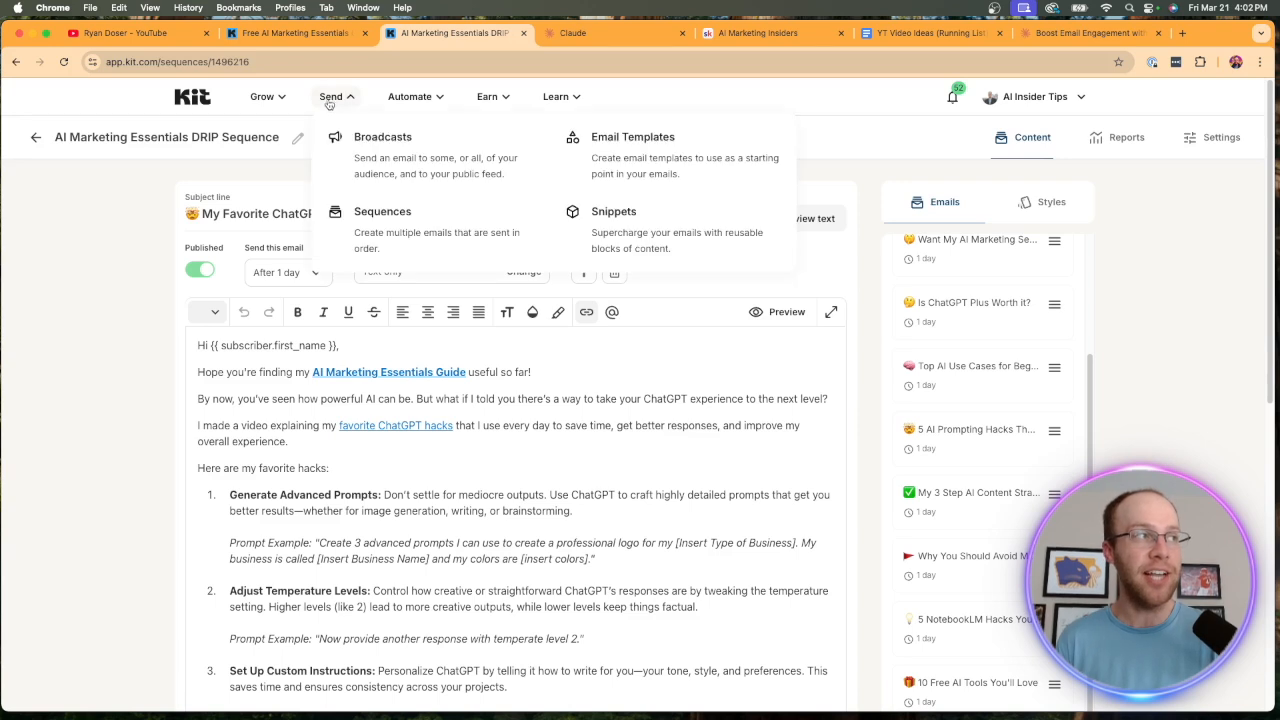
pyautogui.click(398, 102)
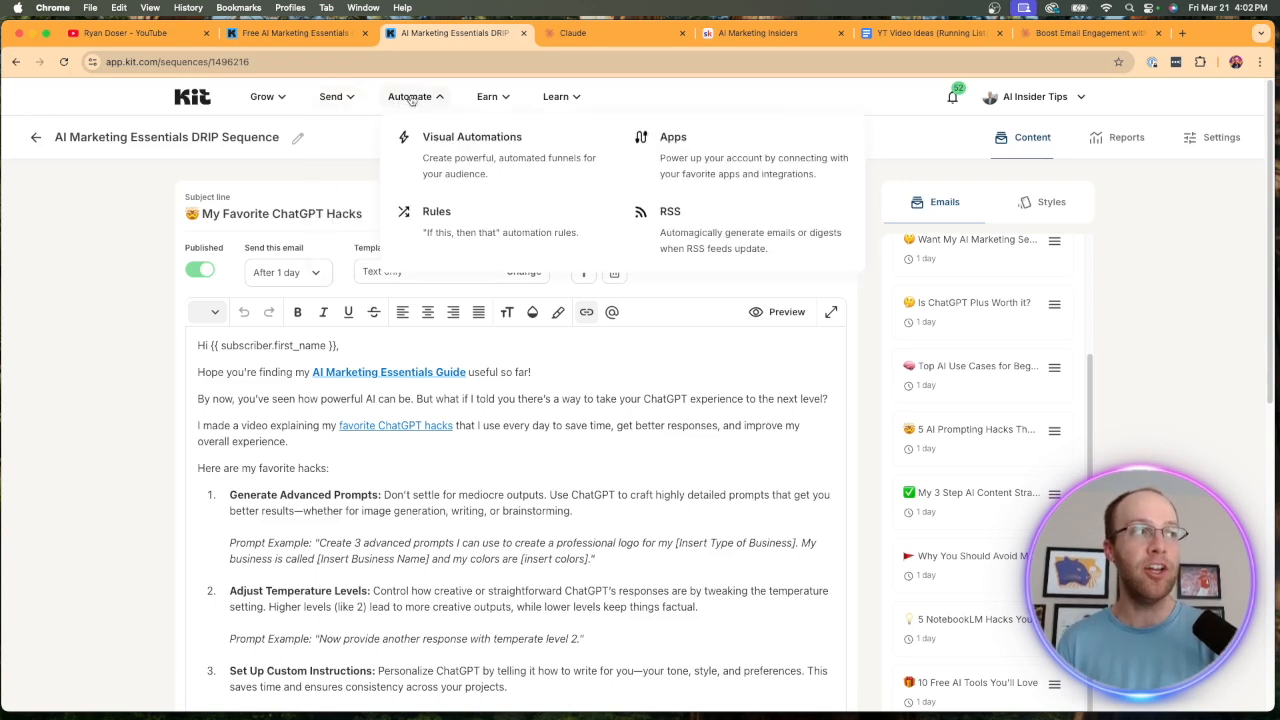
pyautogui.click(480, 233)
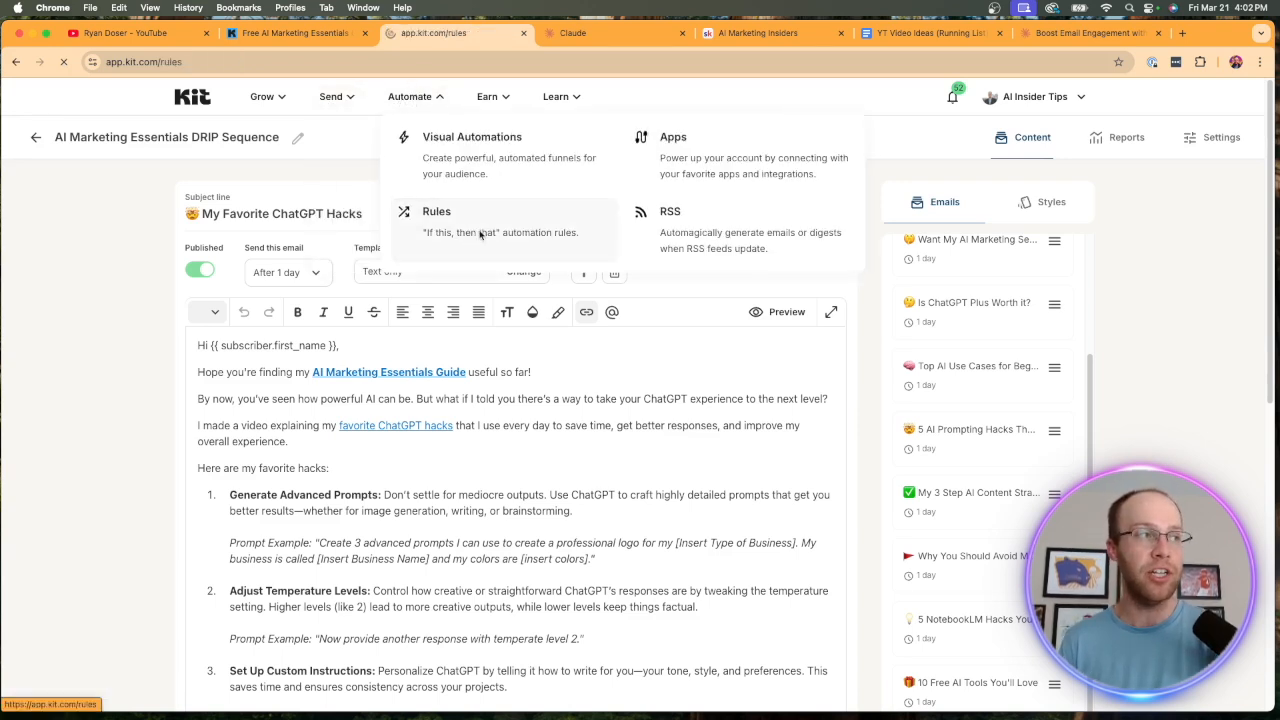
pyautogui.click(1058, 143)
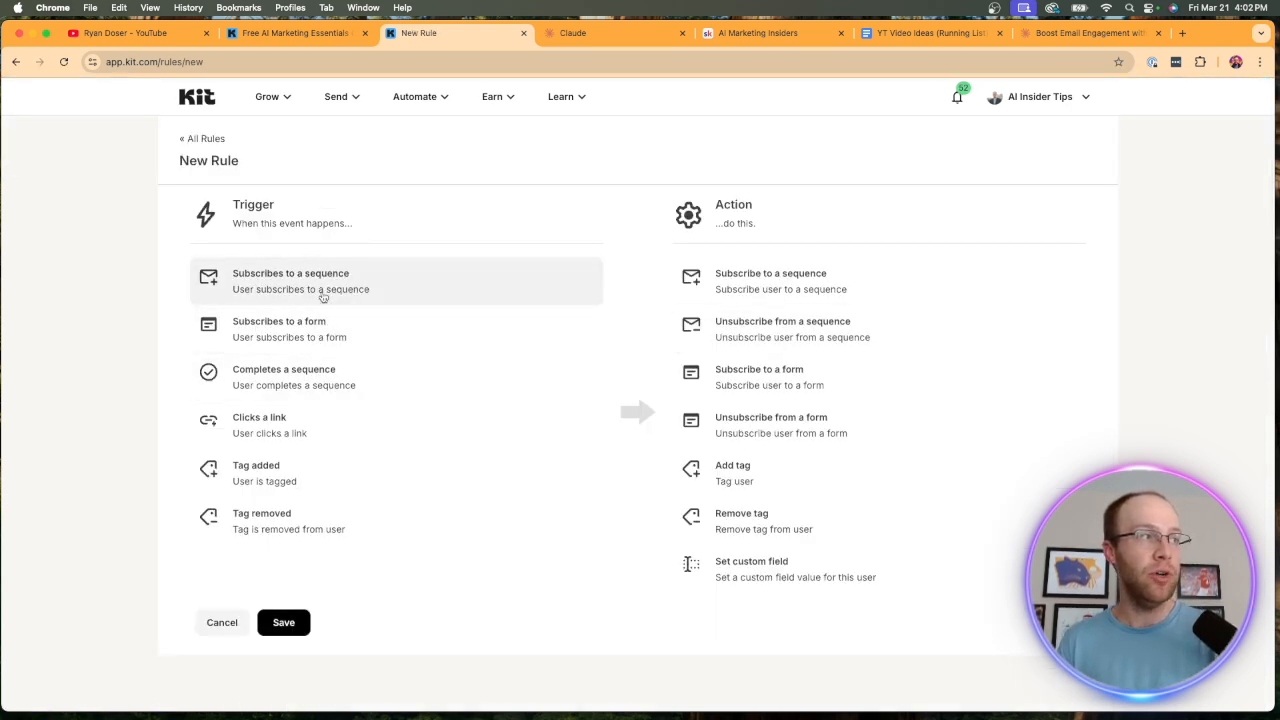
pyautogui.click(297, 330)
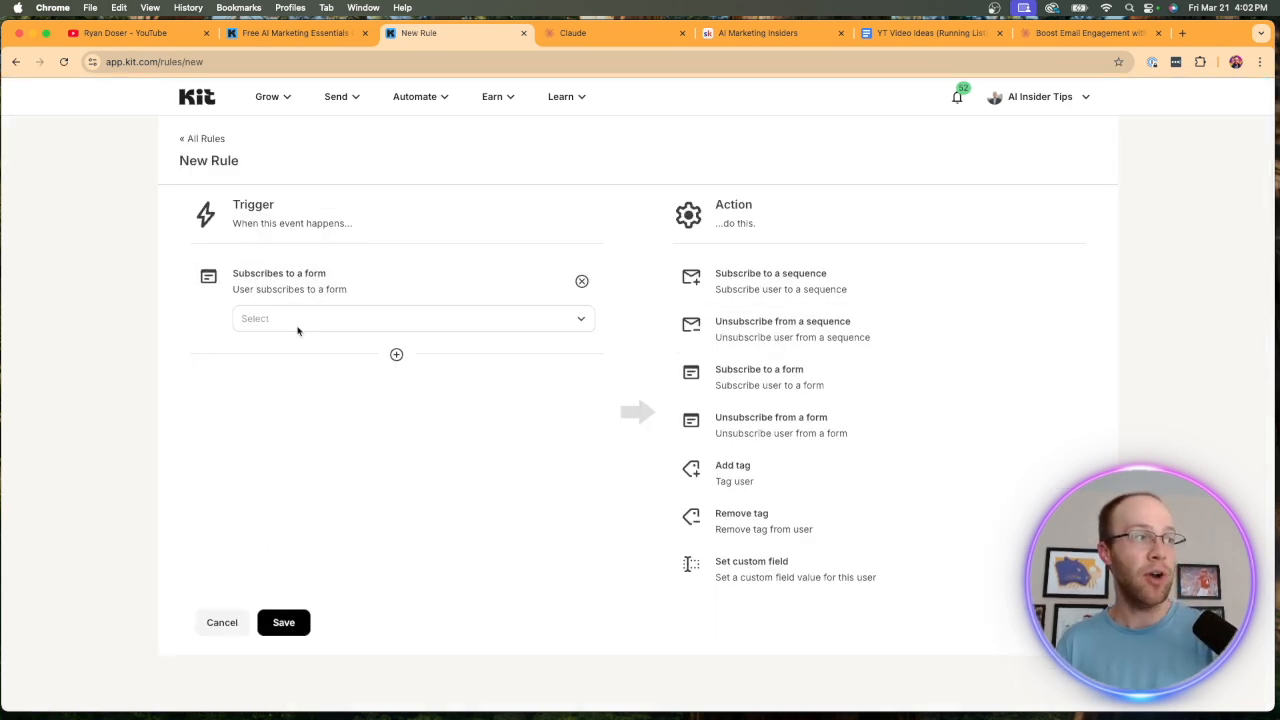
pyautogui.click(304, 320)
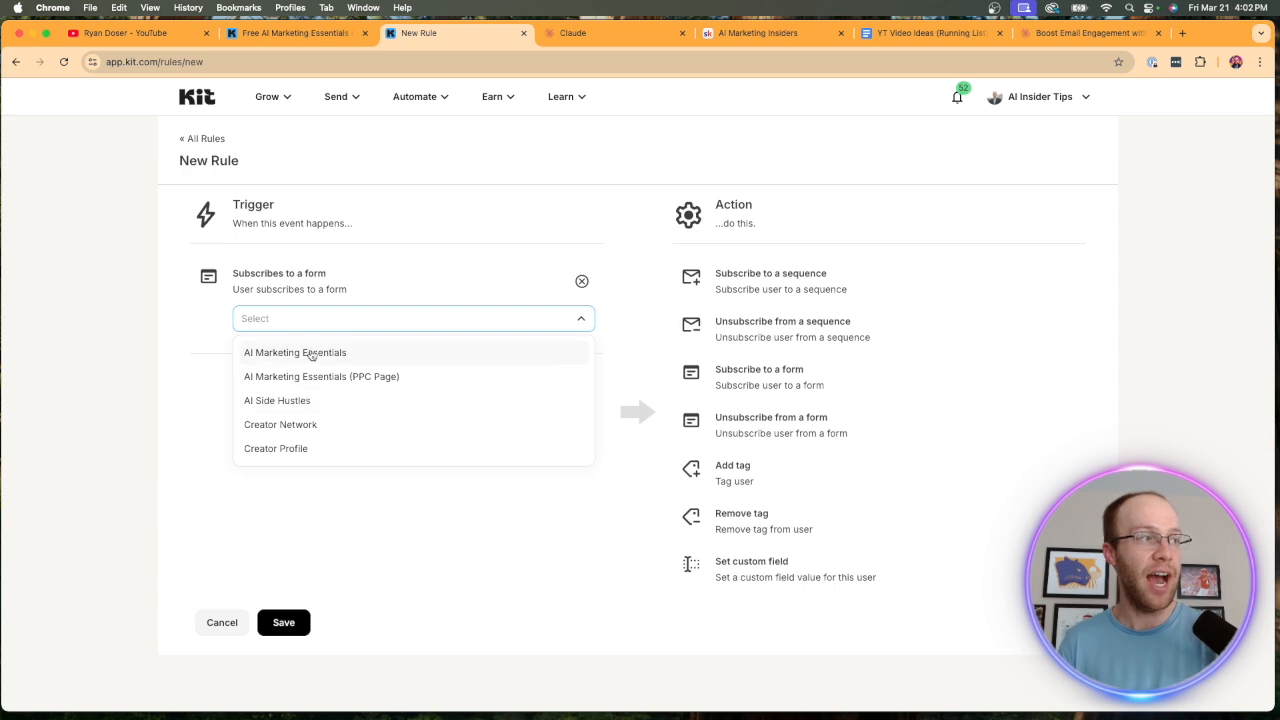
pyautogui.click(312, 354)
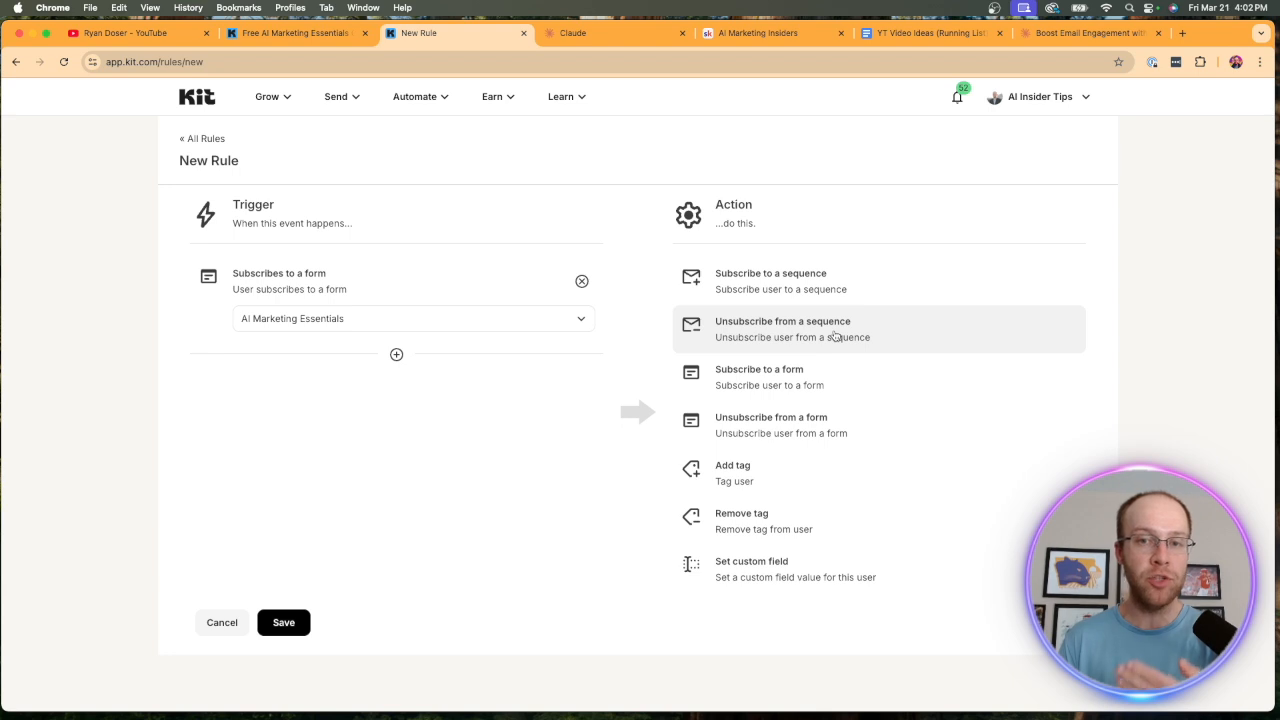
# Set the rule's action to subscribe the user to the AI Marketing Essentials DRIP Sequence.
pyautogui.click(830, 292)
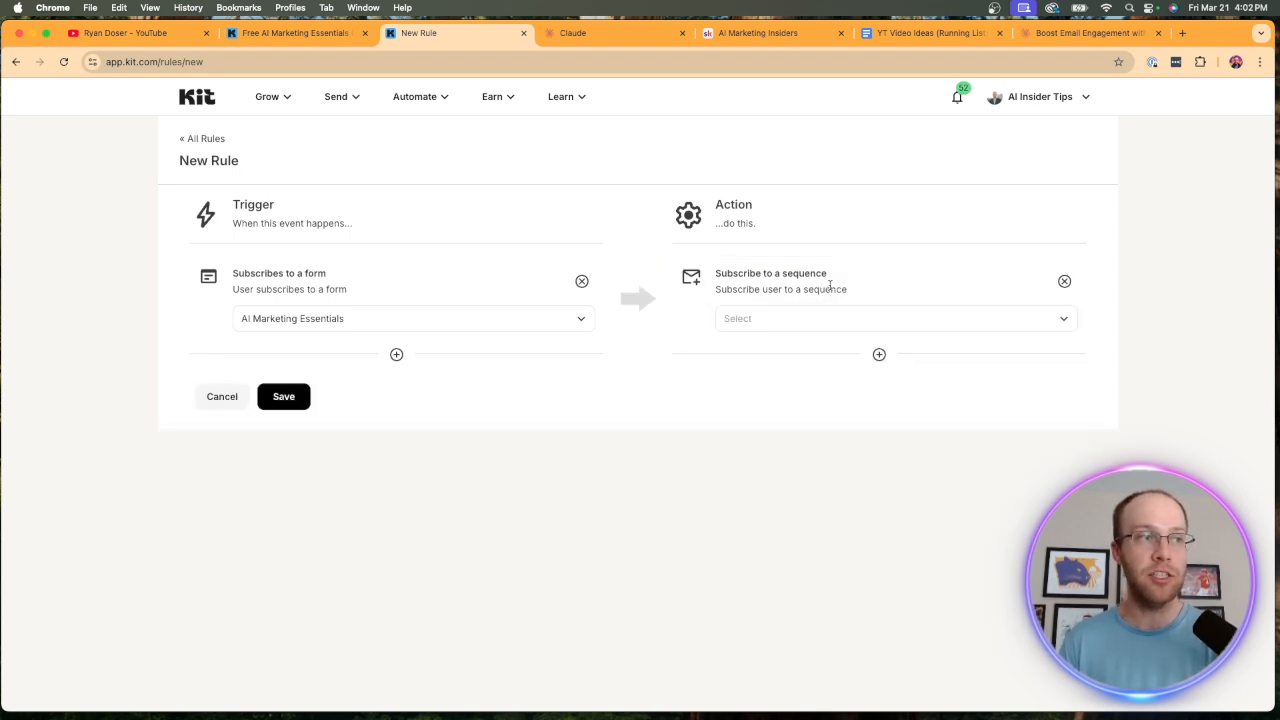
pyautogui.click(804, 322)
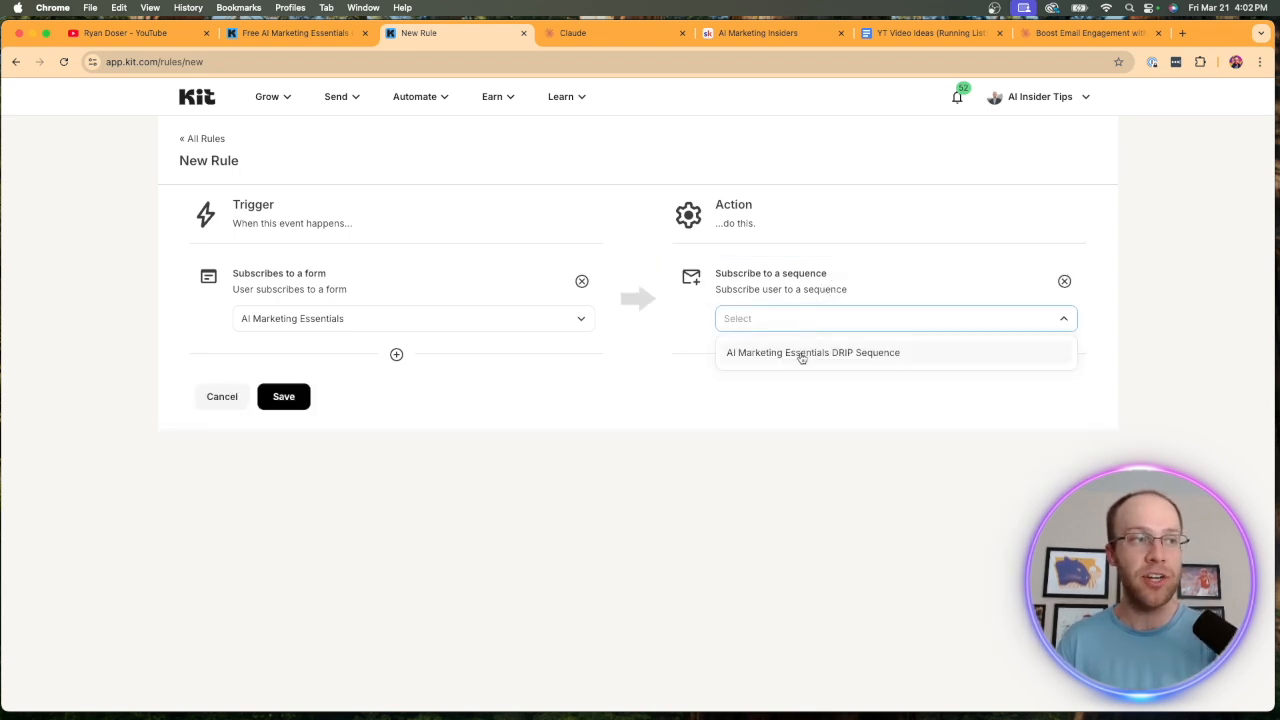
pyautogui.click(800, 355)
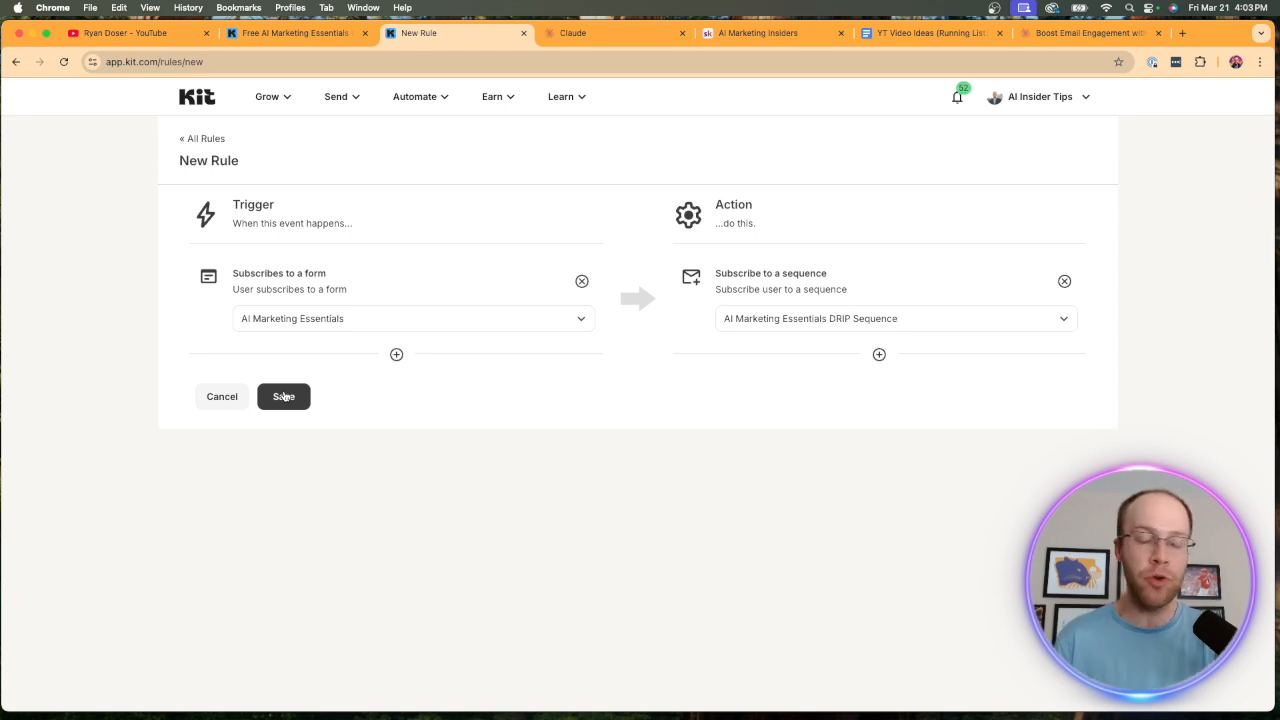
# Start a new email sequence from the Sequences overview, reaching the choice of templates.
pyautogui.moveTo(322, 108)
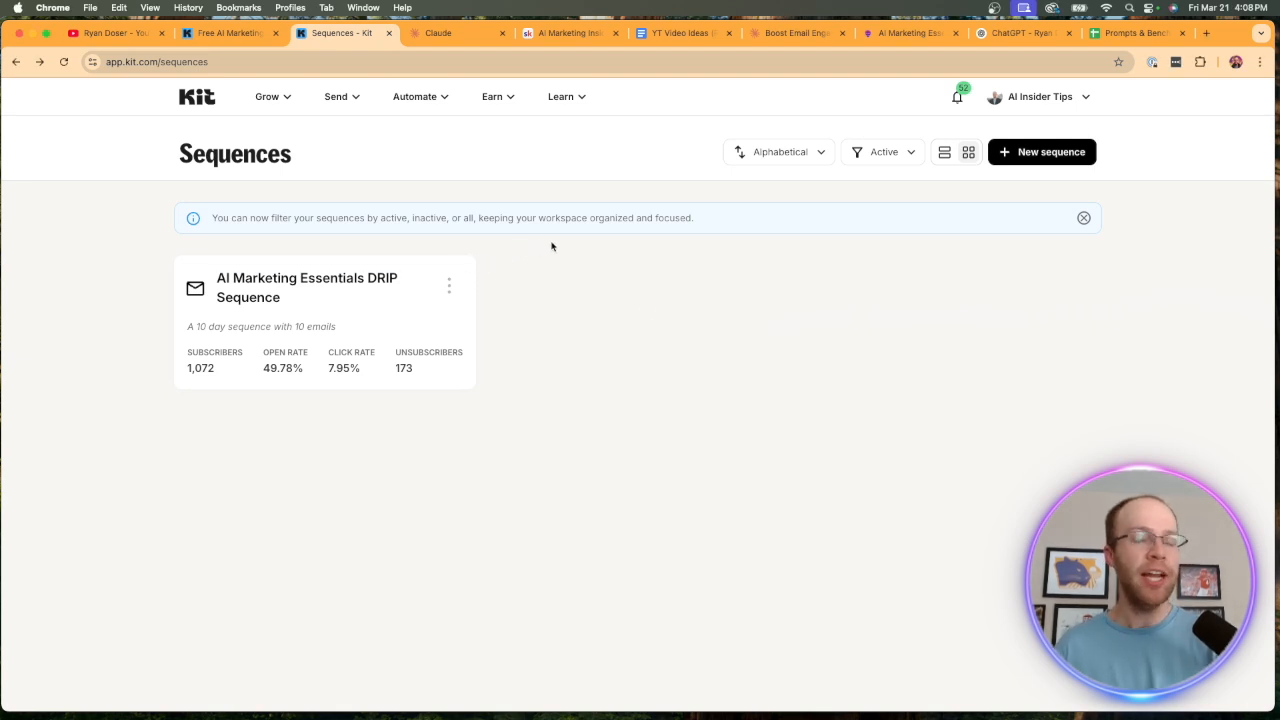
pyautogui.click(1030, 156)
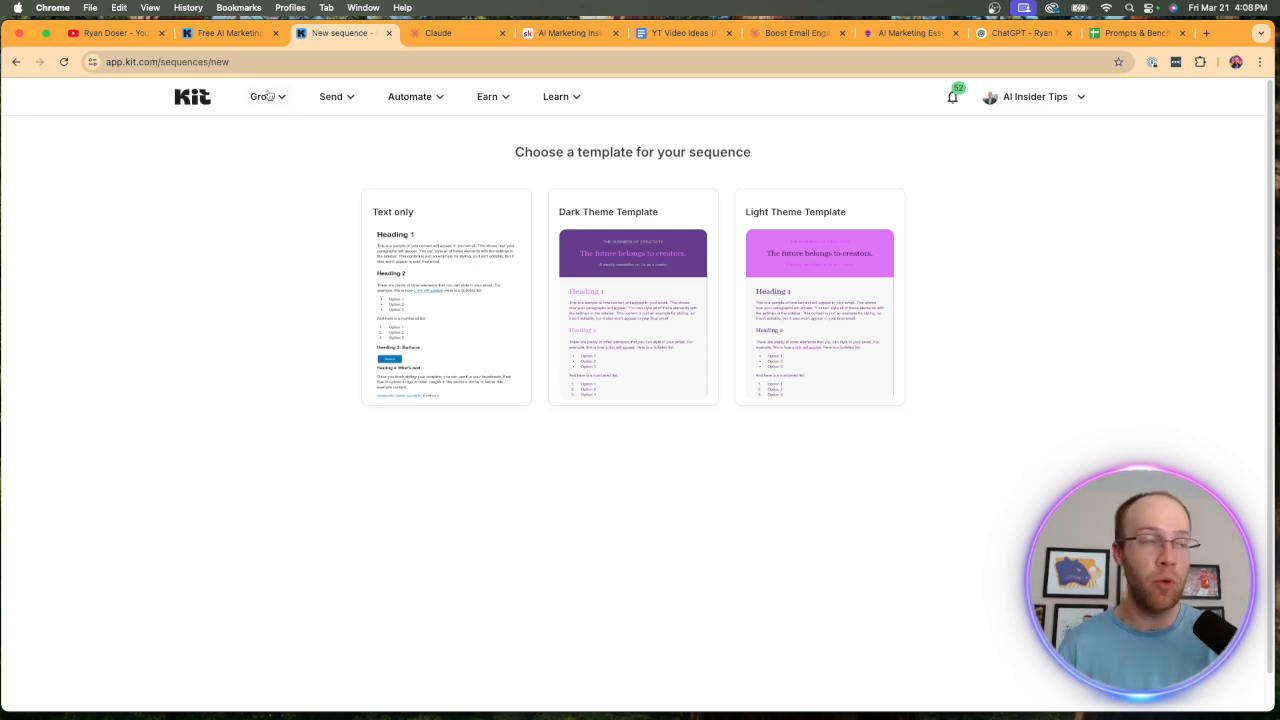
# Switch to the AI Marketing Essentials Guide web page, review it from end to start, and bring up its page options without choosing any.
pyautogui.click(928, 37)
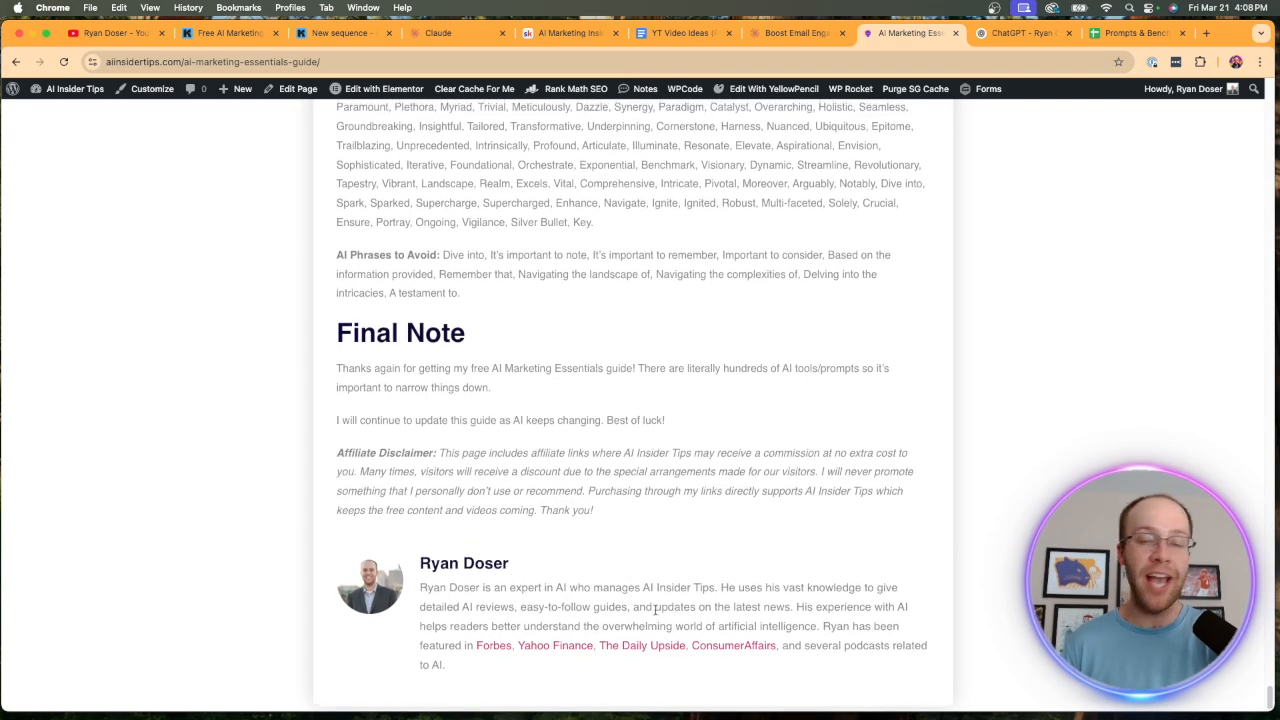
pyautogui.scroll(10, 683, 563)
pyautogui.scroll(20, 683, 563)
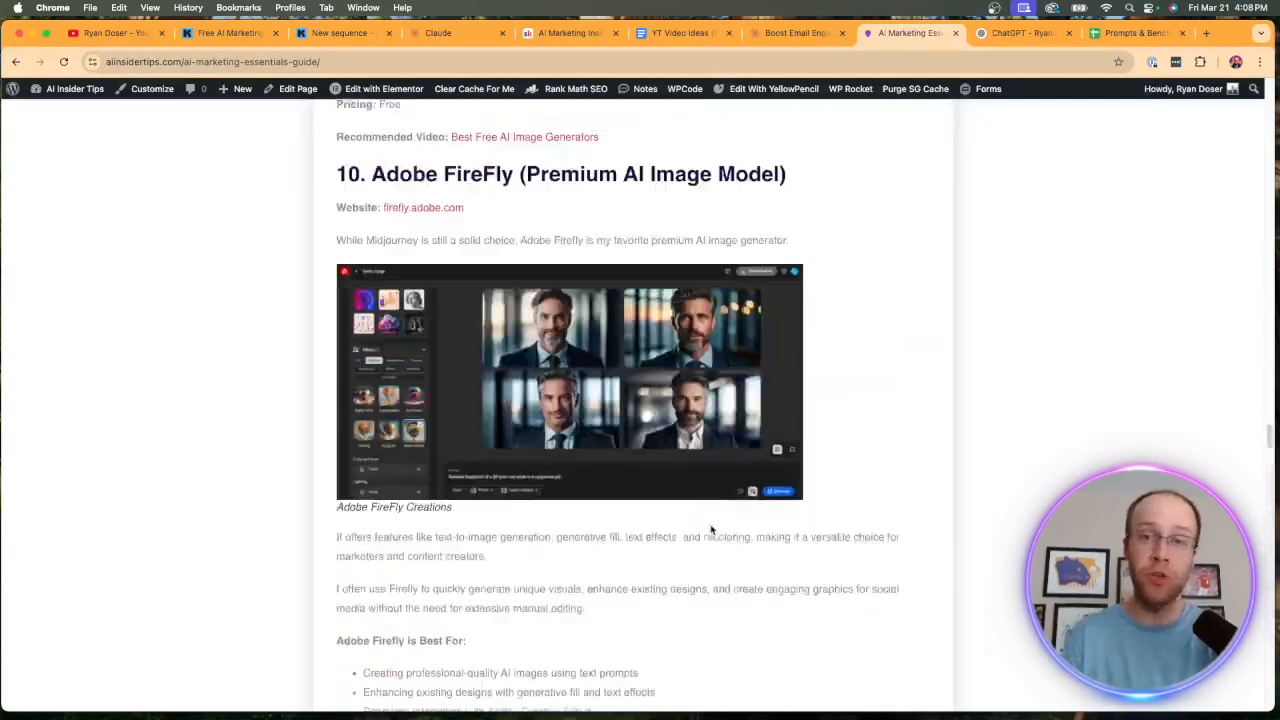
pyautogui.scroll(20, 711, 530)
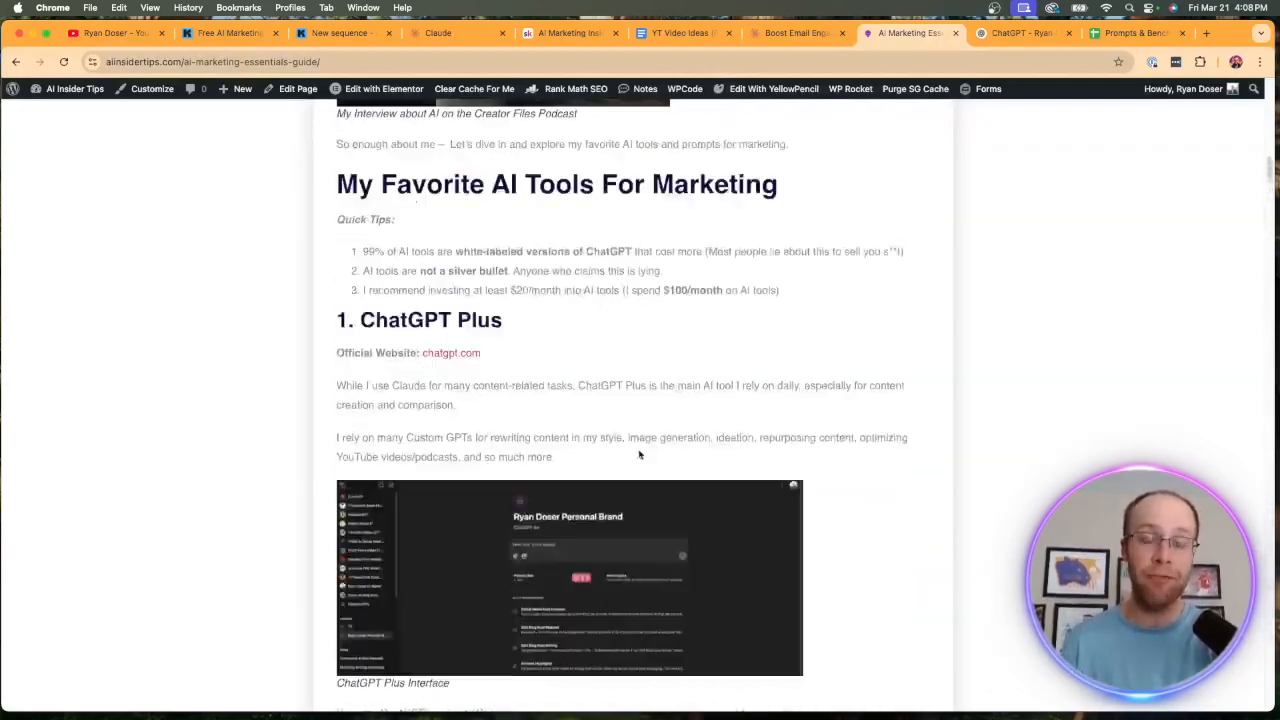
pyautogui.scroll(10, 638, 450)
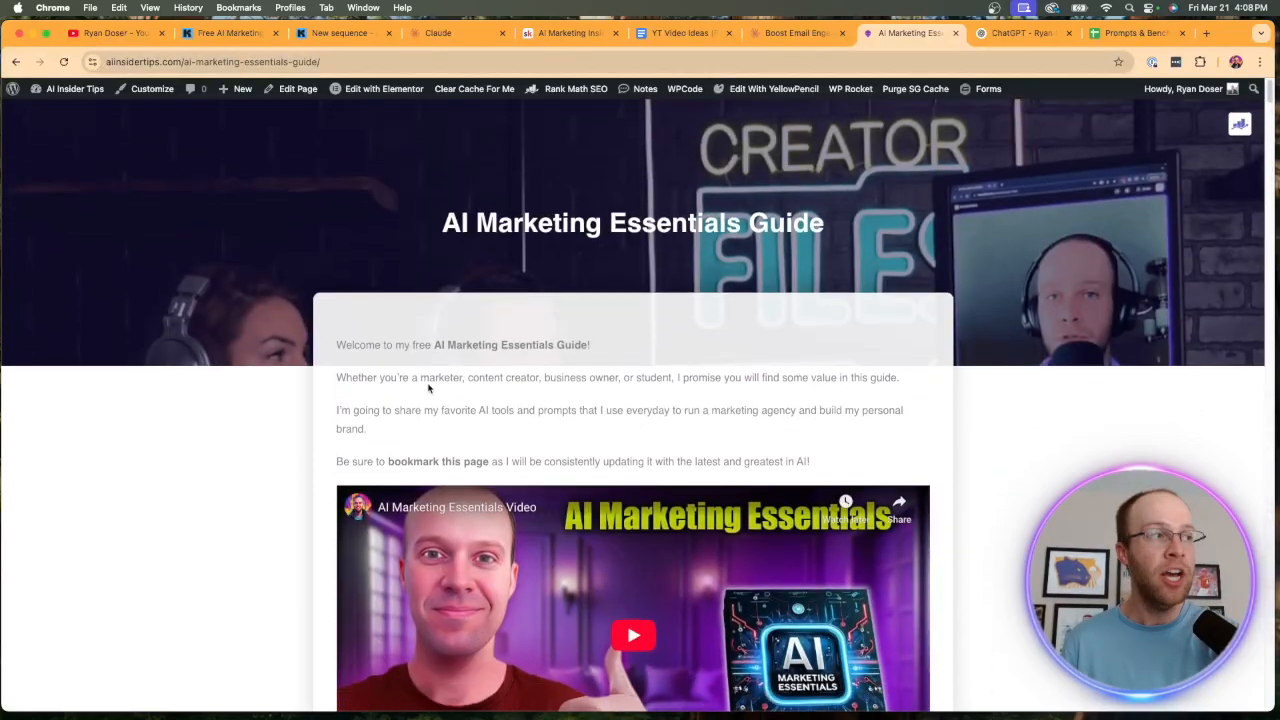
pyautogui.moveTo(336, 346); pyautogui.dragTo(836, 431)
pyautogui.rightClick(836, 431)
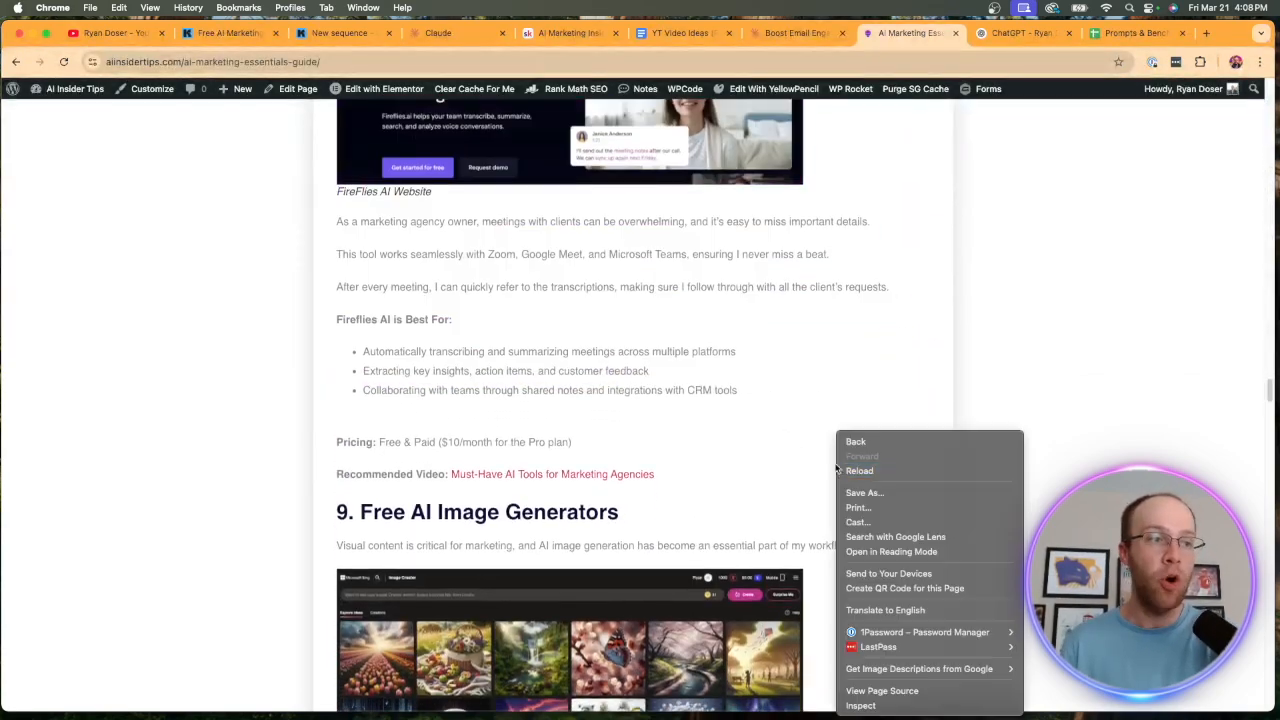
pyautogui.click(1134, 406)
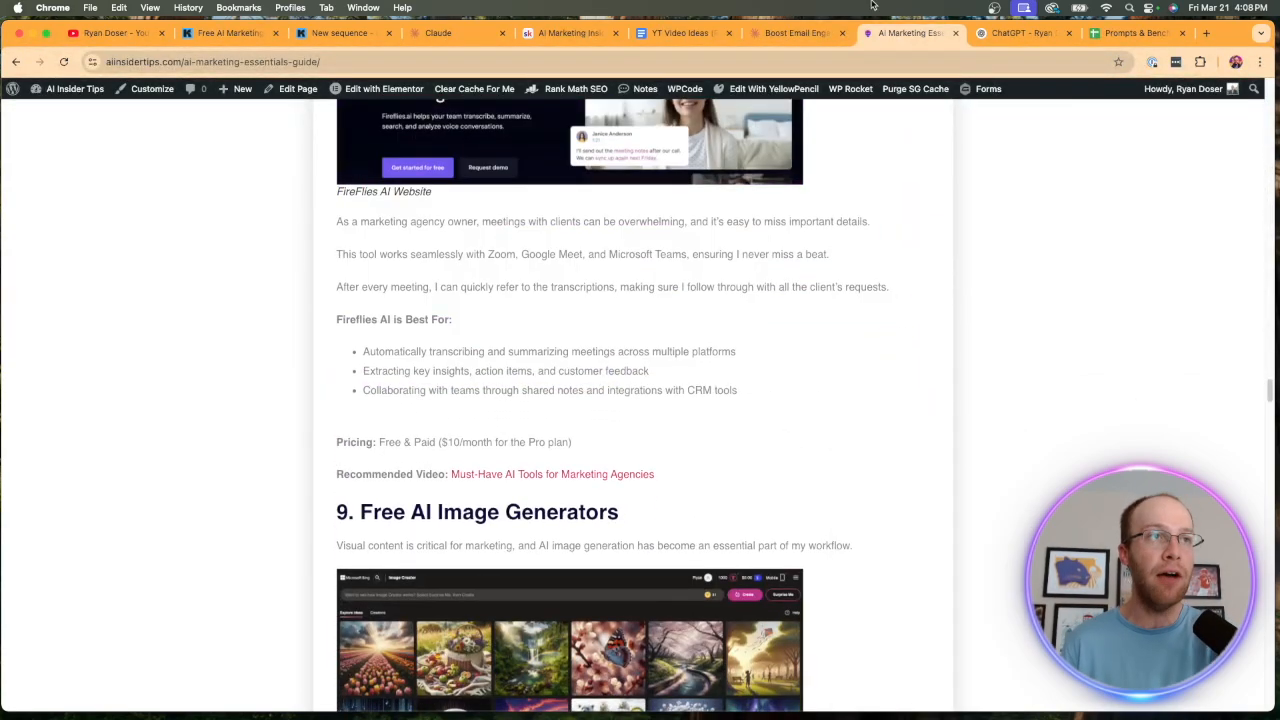
# Switch to the personal brand project in ChatGPT and review the prepared prompt requesting a 5 day email DRIP sequence based on the opt-in guide.
pyautogui.click(1020, 33)
pyautogui.click(590, 257)
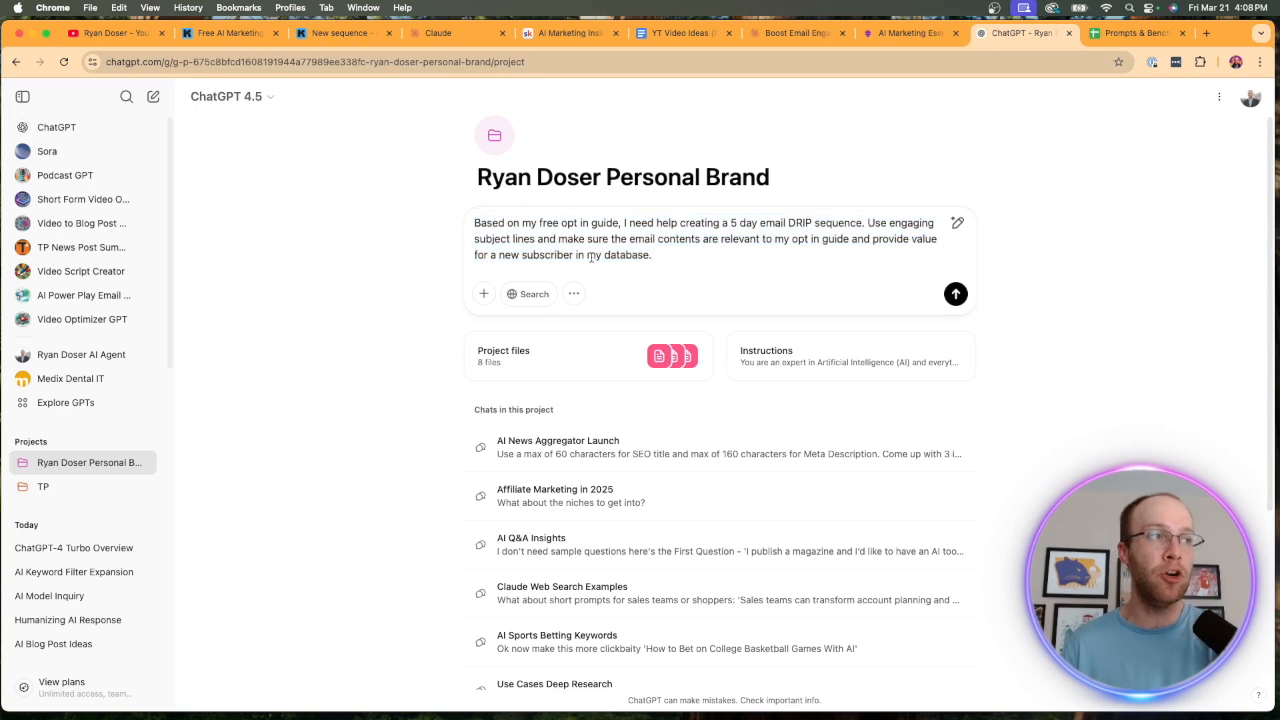
pyautogui.moveTo(667, 255); pyautogui.dragTo(543, 238)
pyautogui.click(543, 238)
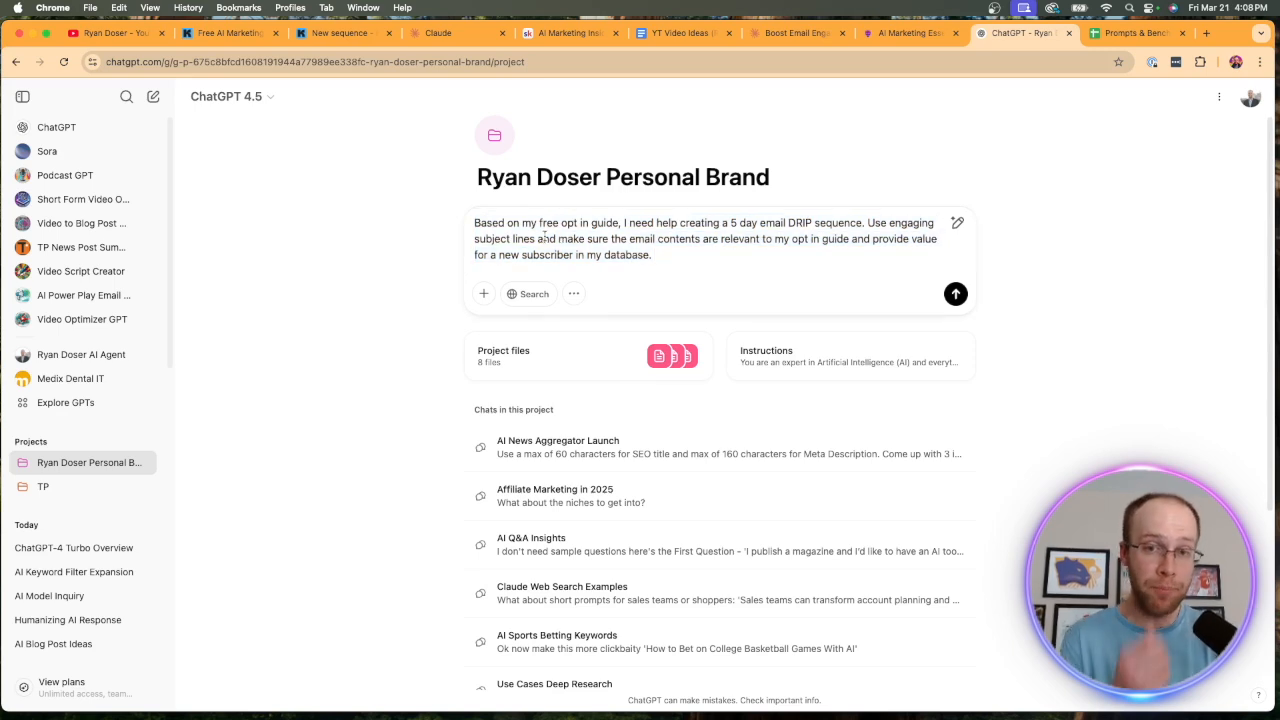
pyautogui.moveTo(480, 224); pyautogui.dragTo(855, 240)
pyautogui.click(855, 240)
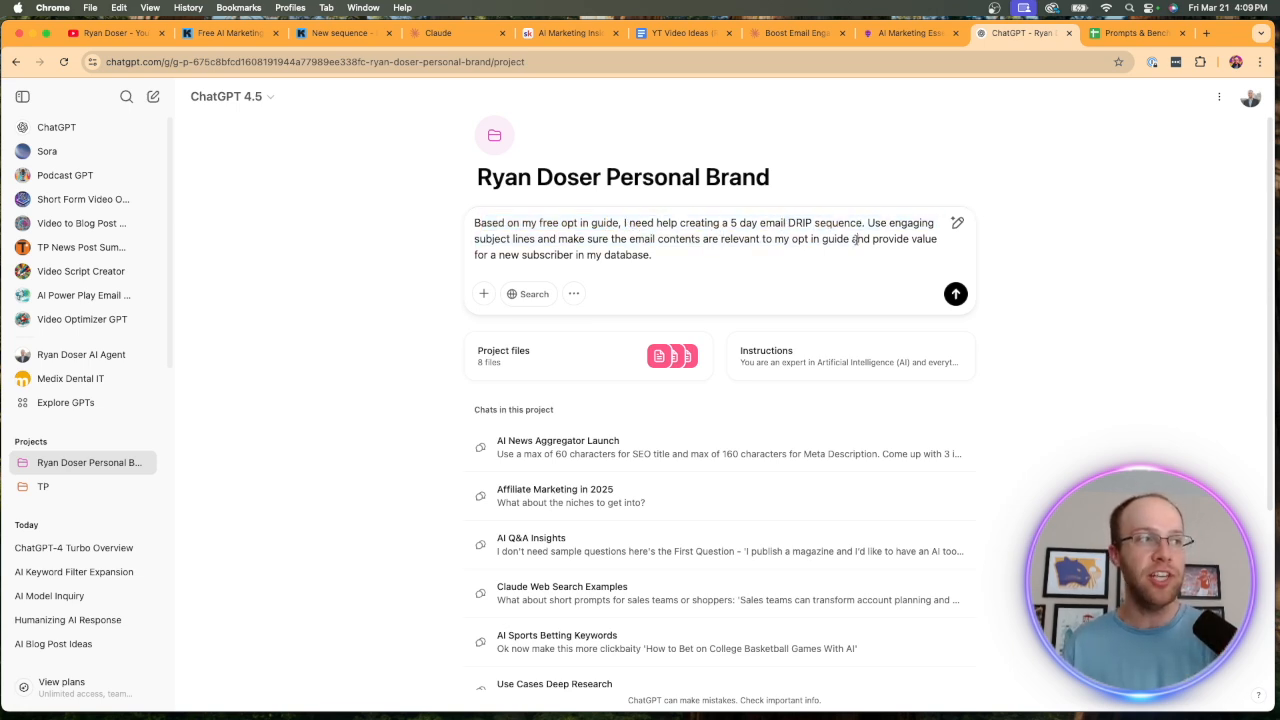
pyautogui.moveTo(586, 240); pyautogui.dragTo(773, 257)
pyautogui.click(773, 257)
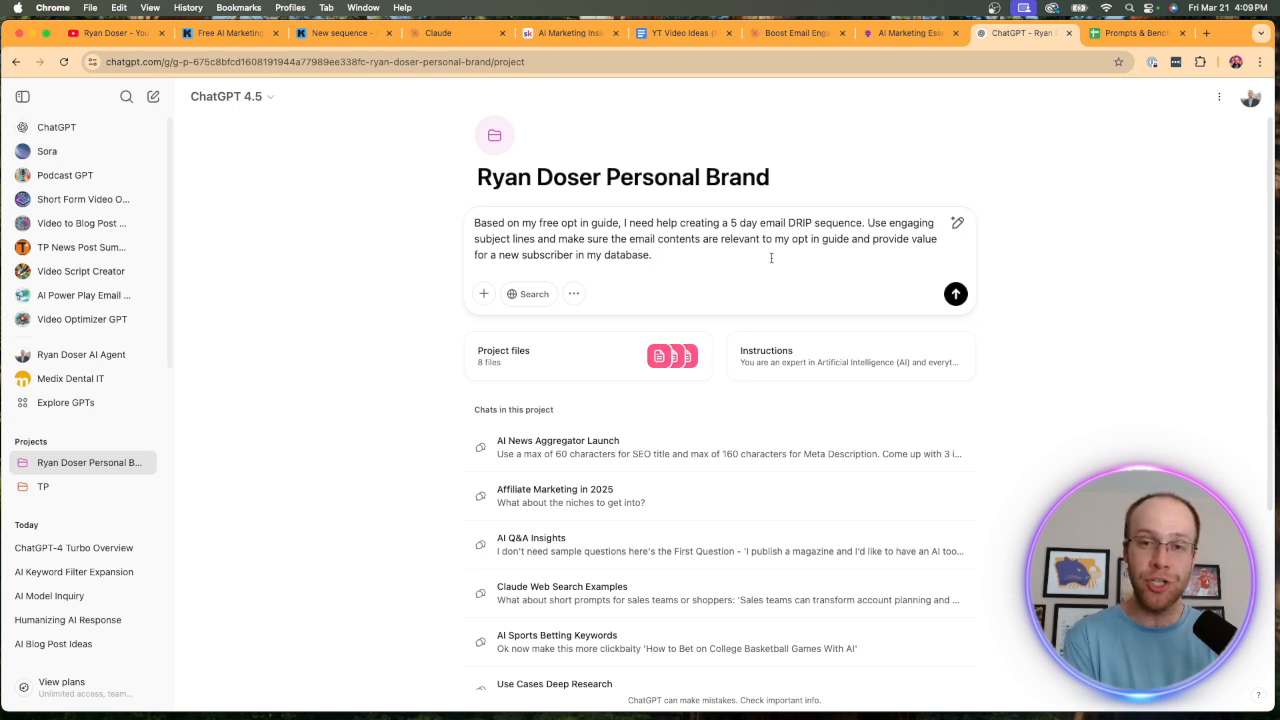
# Attach the AI Marketing Essentials Guide PDF from the computer to the DRIP sequence prompt and send it.
pyautogui.click(484, 293)
pyautogui.click(530, 257)
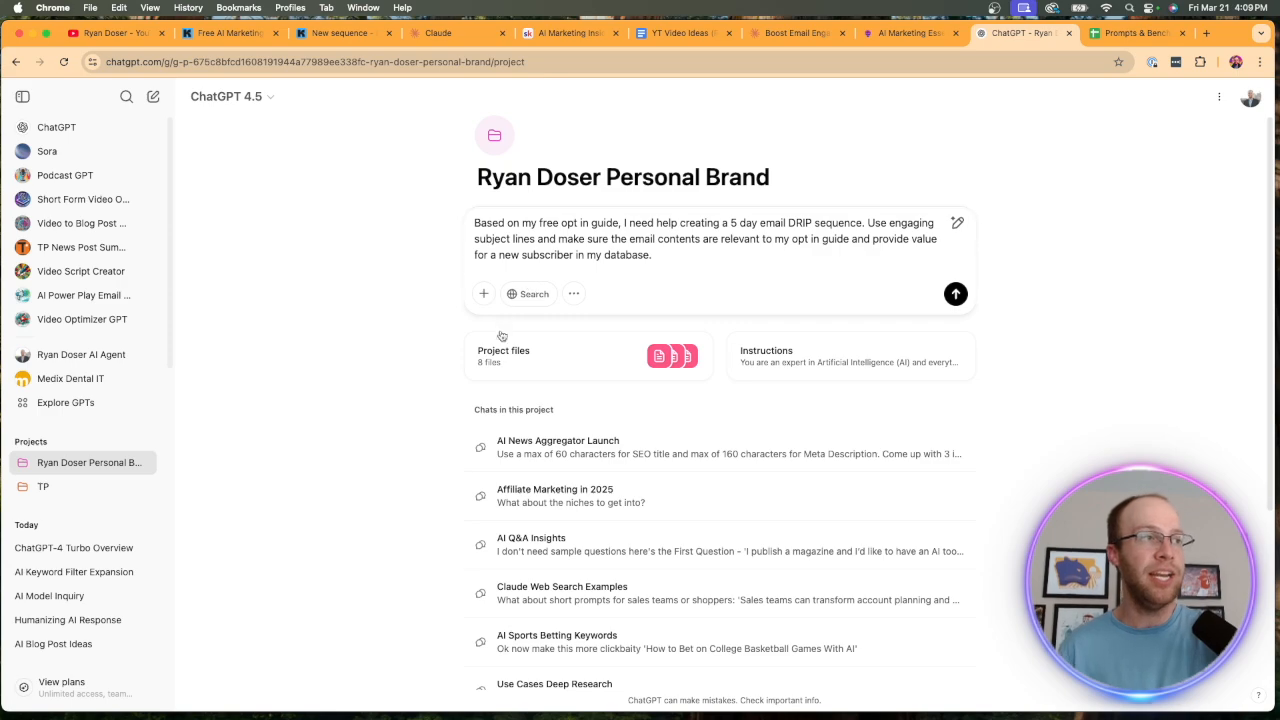
pyautogui.scroll(-5, 513, 382)
pyautogui.scroll(5, 365, 355)
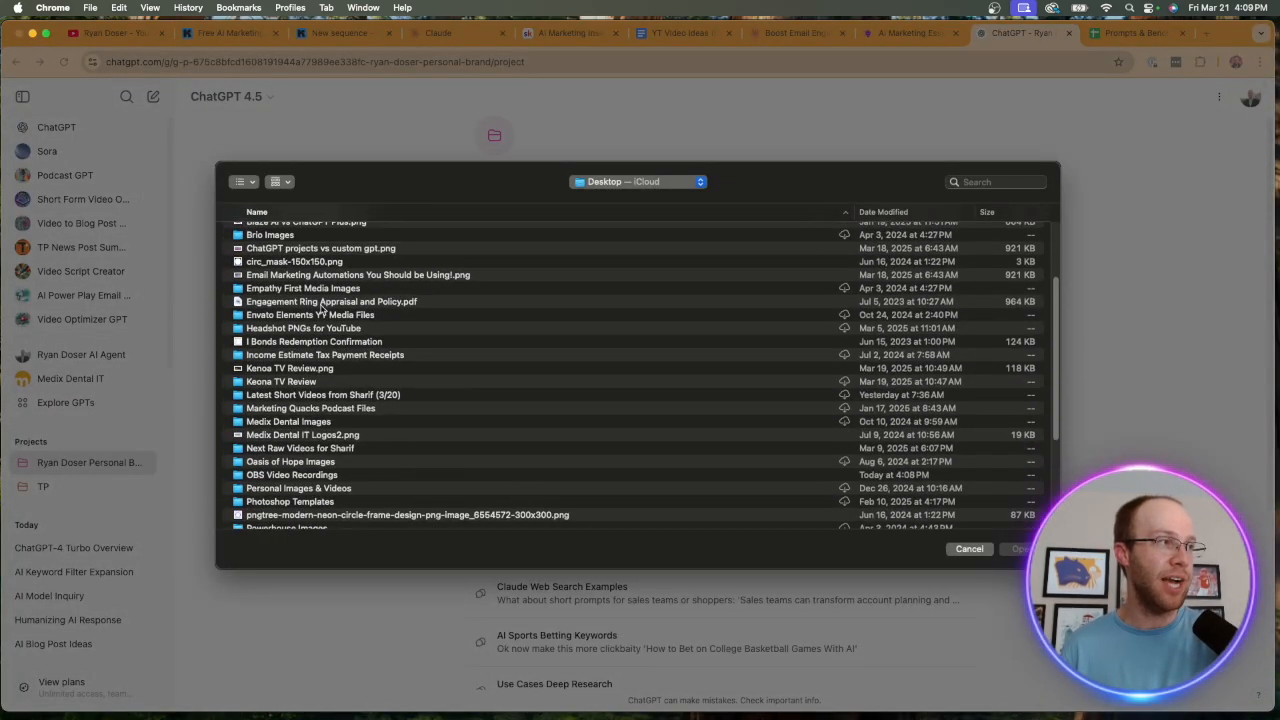
pyautogui.doubleClick(292, 316)
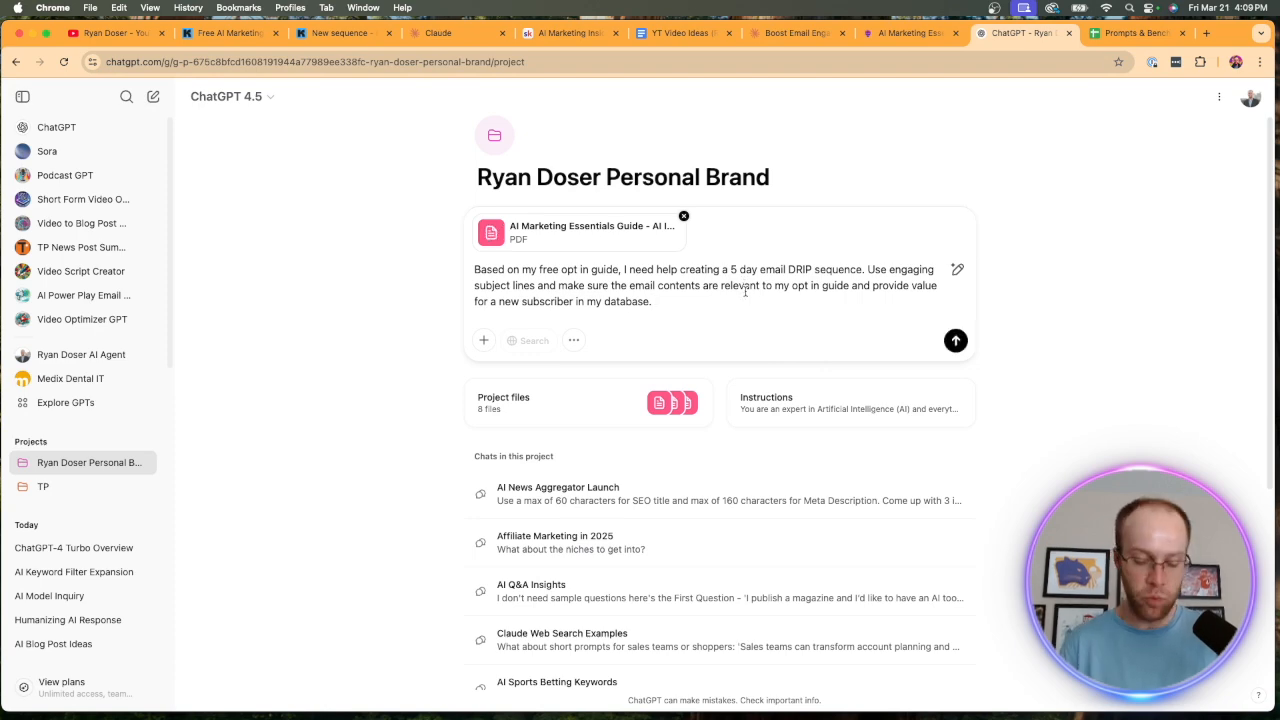
pyautogui.press('Return')
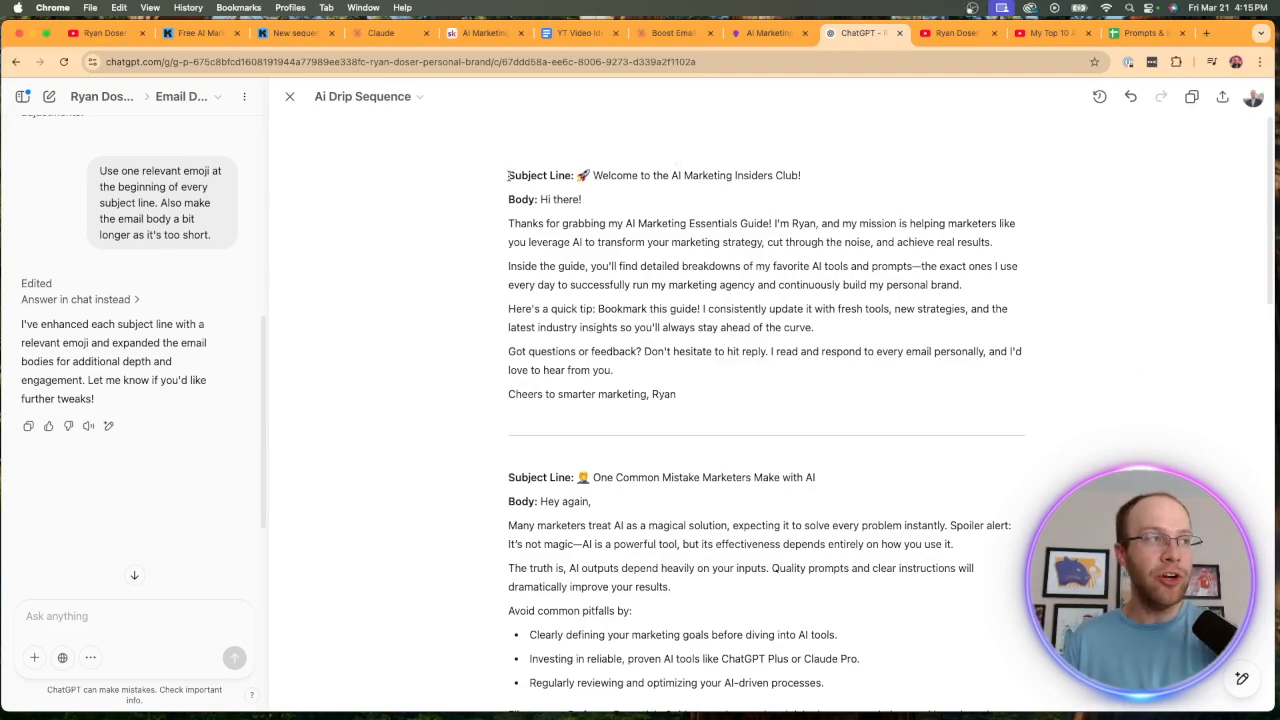
# Review the generated Ai Drip Sequence emails in the ChatGPT canvas, from the welcome email through the email on repurposing video.
pyautogui.moveTo(508, 175); pyautogui.dragTo(1036, 400)
pyautogui.scroll(-6, 880, 380)
pyautogui.click(1072, 398)
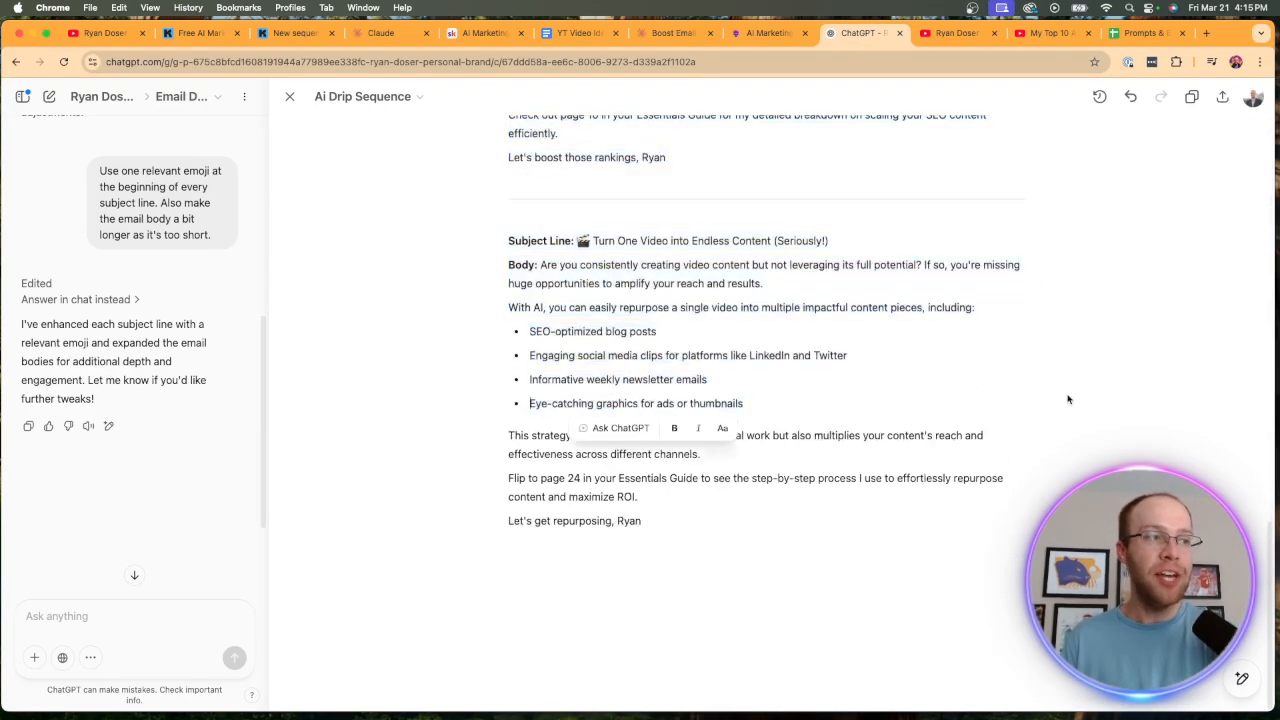
pyautogui.scroll(12, 1073, 398)
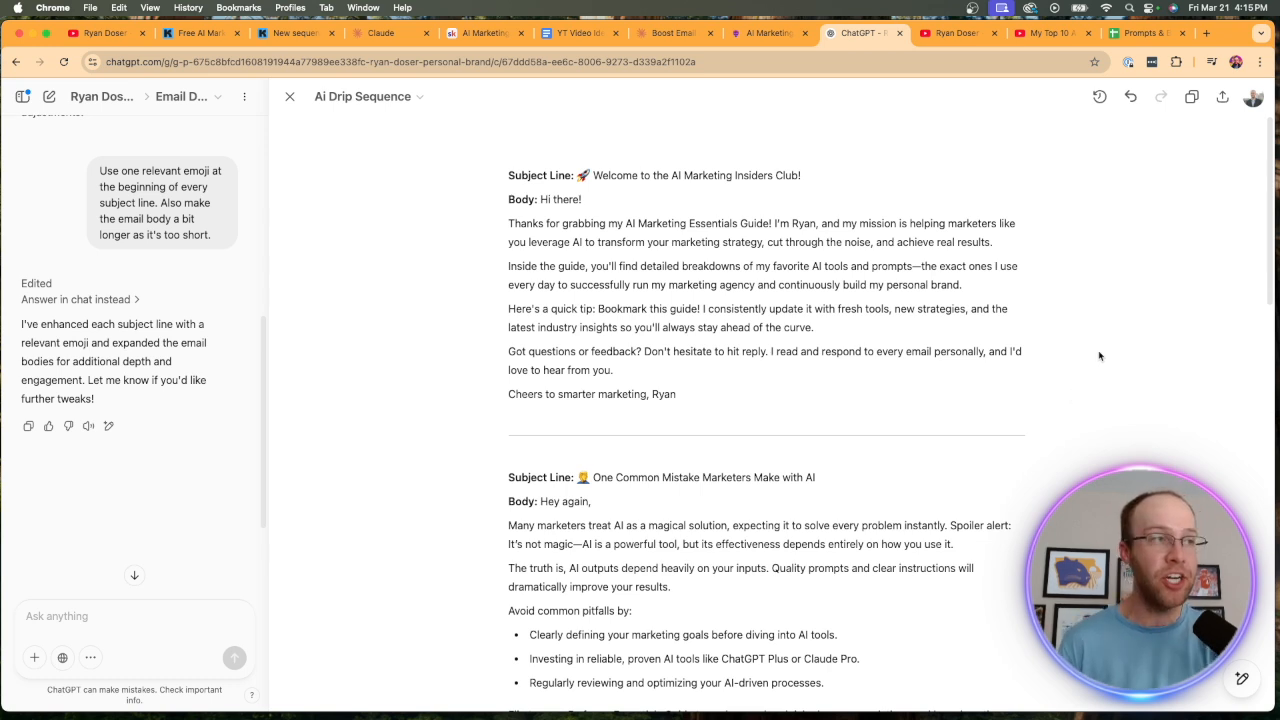
pyautogui.moveTo(1036, 176); pyautogui.dragTo(645, 175)
pyautogui.click(645, 175)
pyautogui.moveTo(701, 422); pyautogui.dragTo(518, 266)
pyautogui.click(518, 266)
pyautogui.scroll(-3, 780, 393)
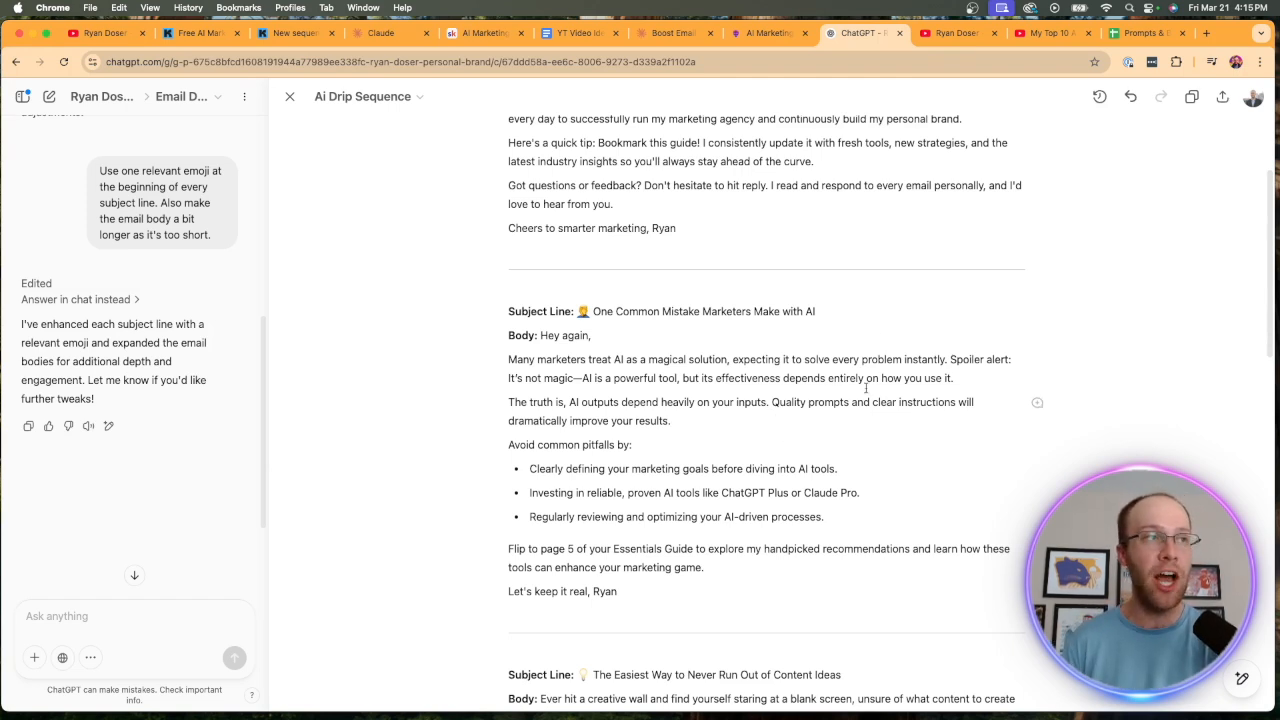
# Switch to the YouTube channel's videos page and look over its popular videos.
pyautogui.click(955, 33)
pyautogui.scroll(1, 998, 239)
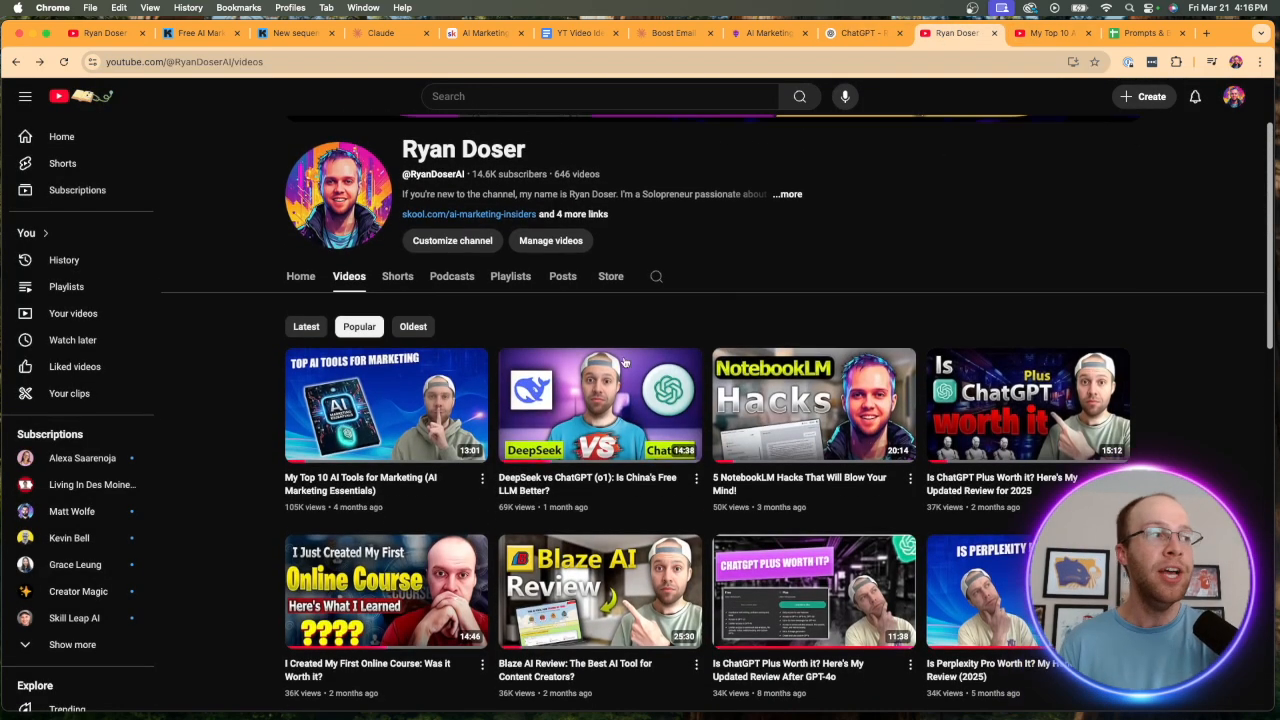
pyautogui.scroll(1, 760, 263)
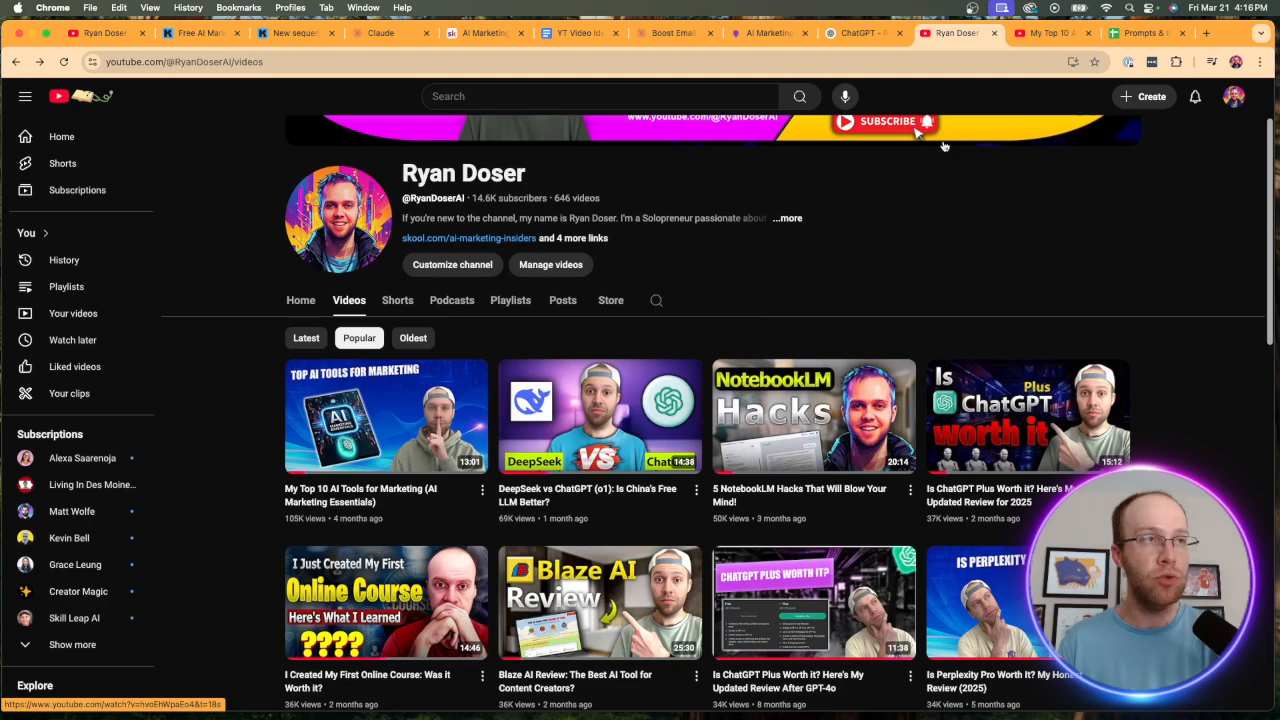
# Switch to the YouTube video "My Top 10 AI Tools for Marketing (AI Marketing Essentials)" and select its entire transcript from end to start.
pyautogui.click(1052, 33)
pyautogui.scroll(-3, 1236, 290)
pyautogui.scroll(3, 1236, 290)
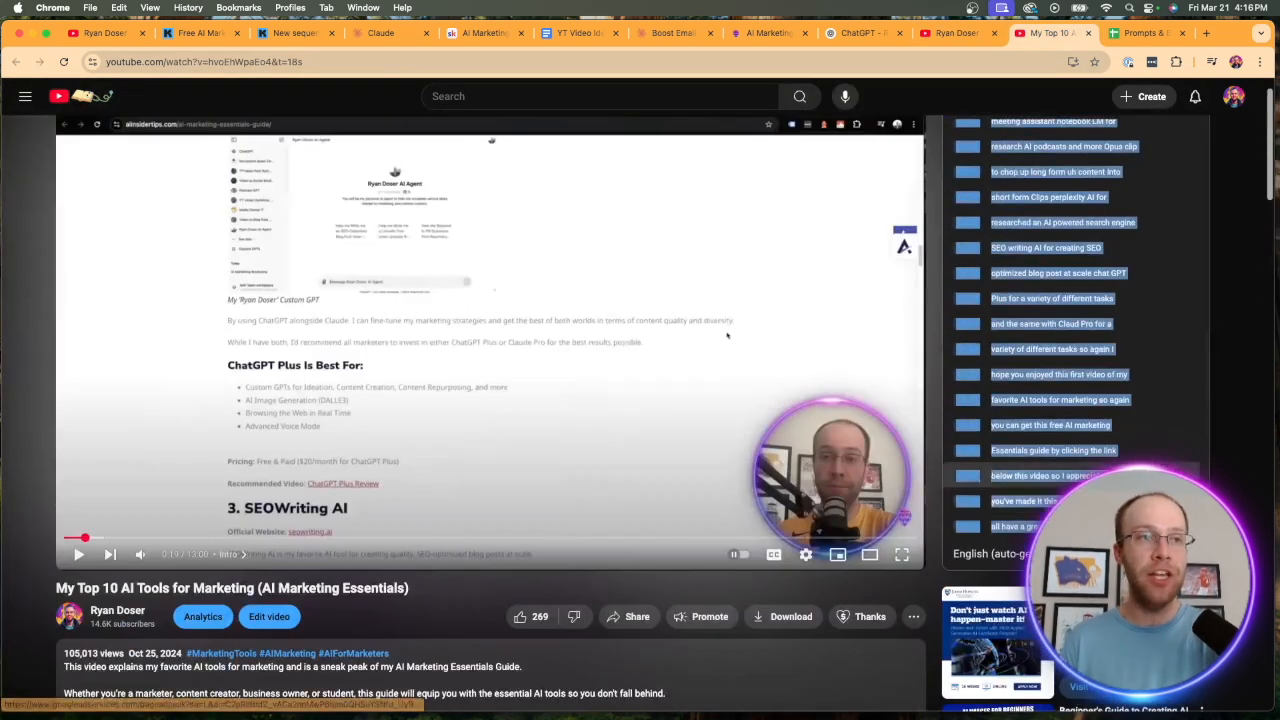
pyautogui.click(1236, 290)
pyautogui.moveTo(1098, 527); pyautogui.dragTo(957, 188)
pyautogui.scroll(20, 1045, 420)
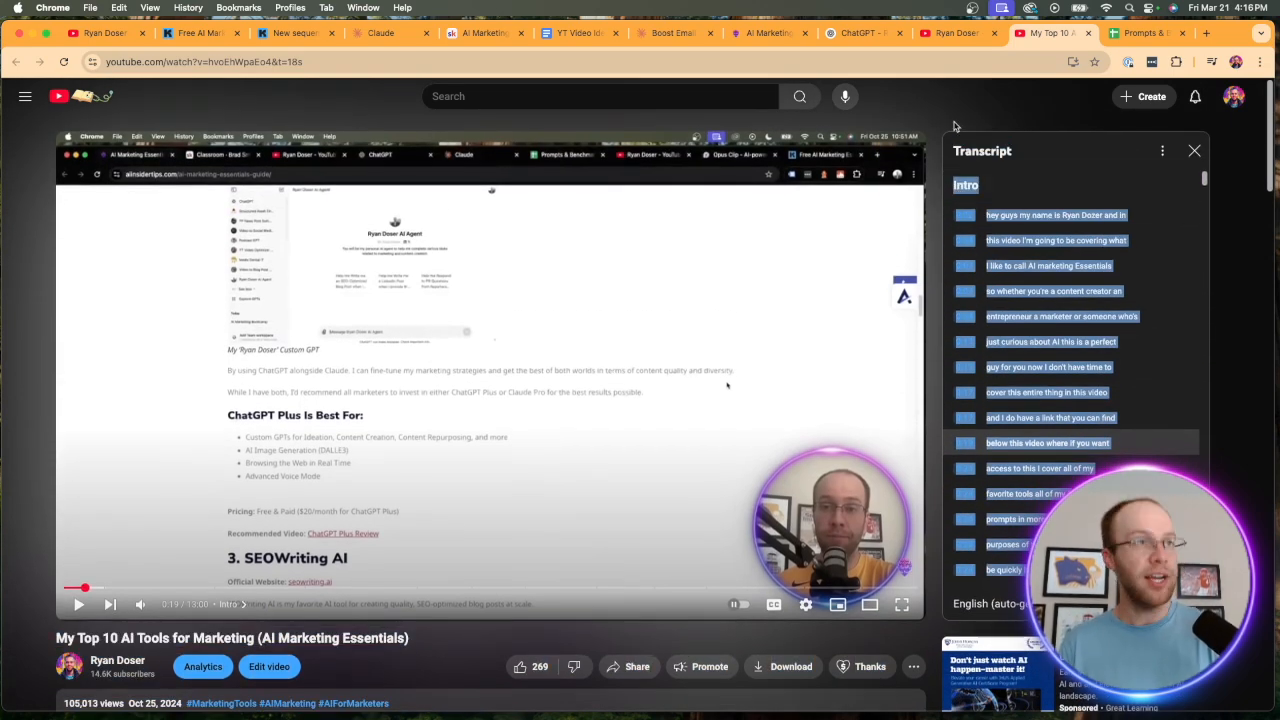
# Copy the video transcript repurposing prompt from the EMAIL DRIP Sequences section of the Prompts & Benchmarks sheet into the ChatGPT message.
pyautogui.click(850, 33)
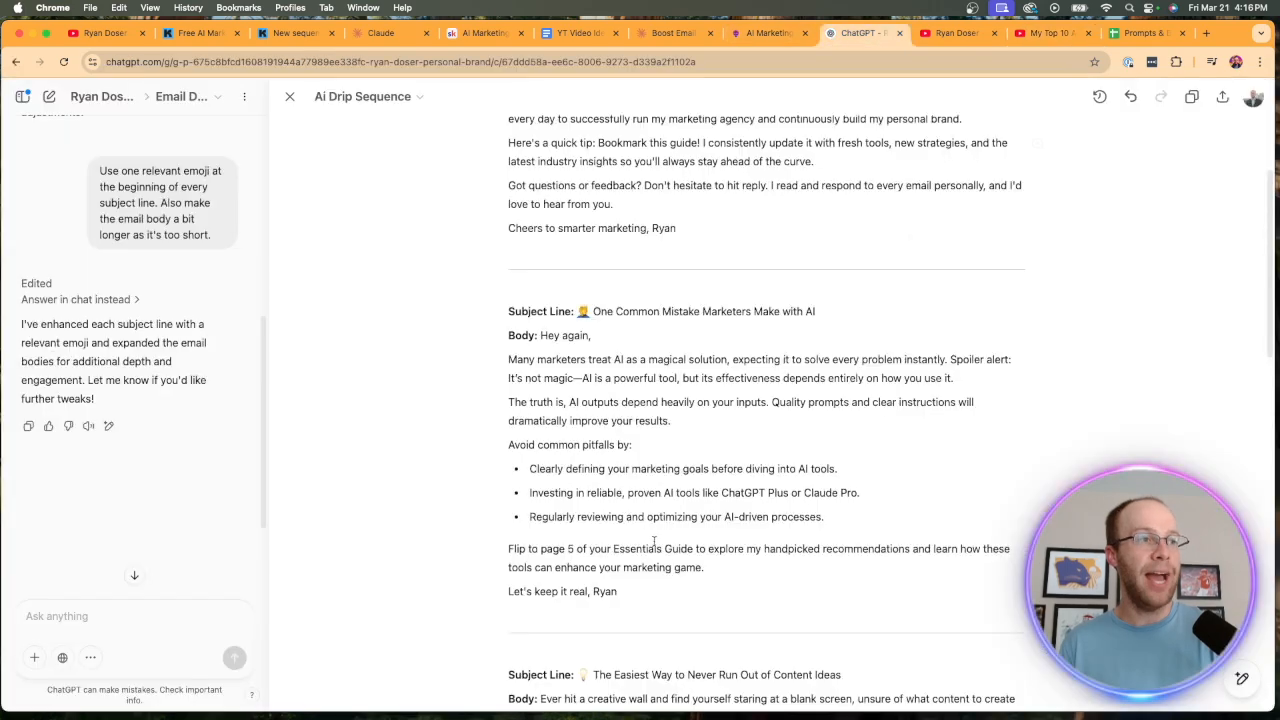
pyautogui.scroll(-10, 737, 553)
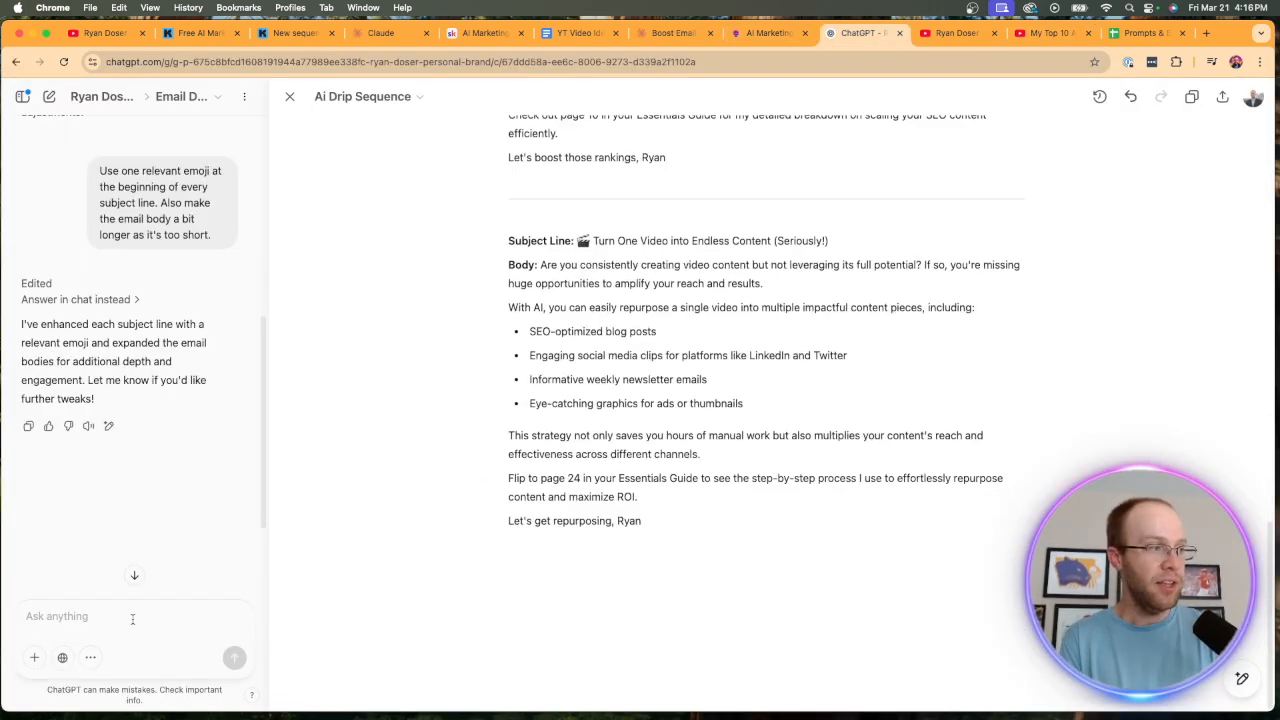
pyautogui.click(1140, 33)
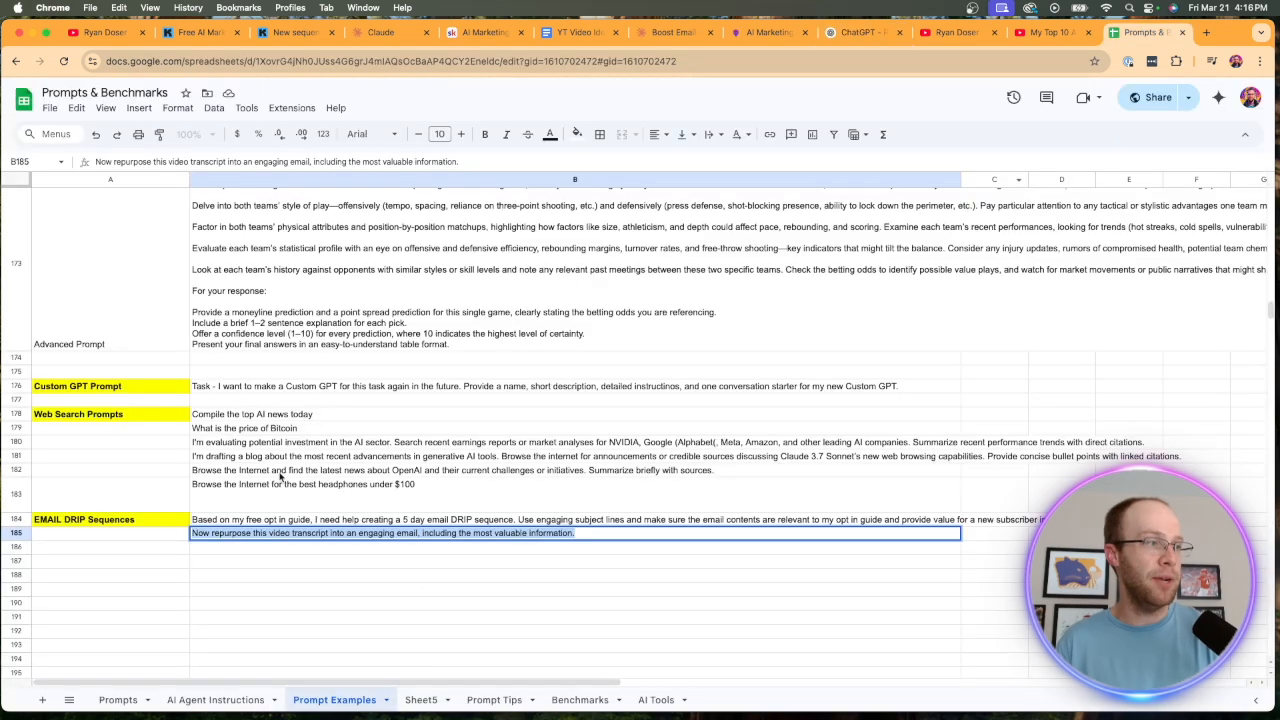
pyautogui.tripleClick(244, 519)
pyautogui.tripleClick(246, 532)
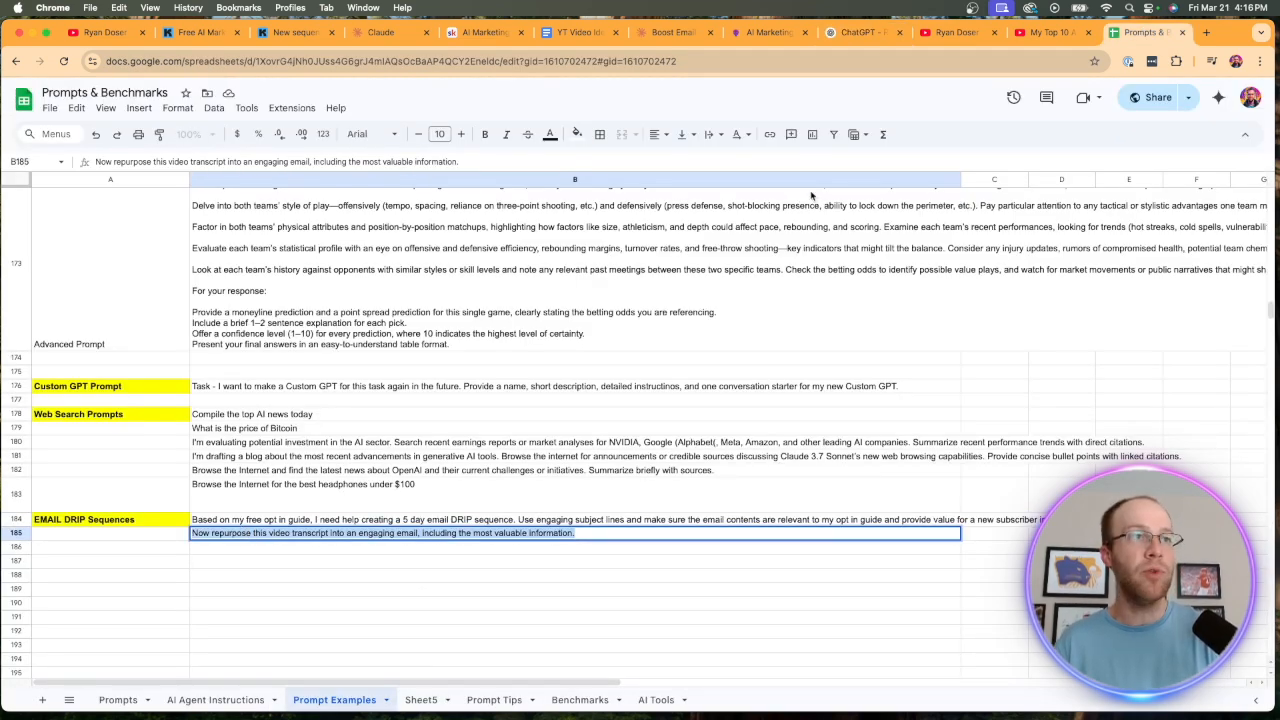
pyautogui.hotkey('ctrl', 'c')
pyautogui.click(858, 32)
pyautogui.hotkey('ctrl', 'v')
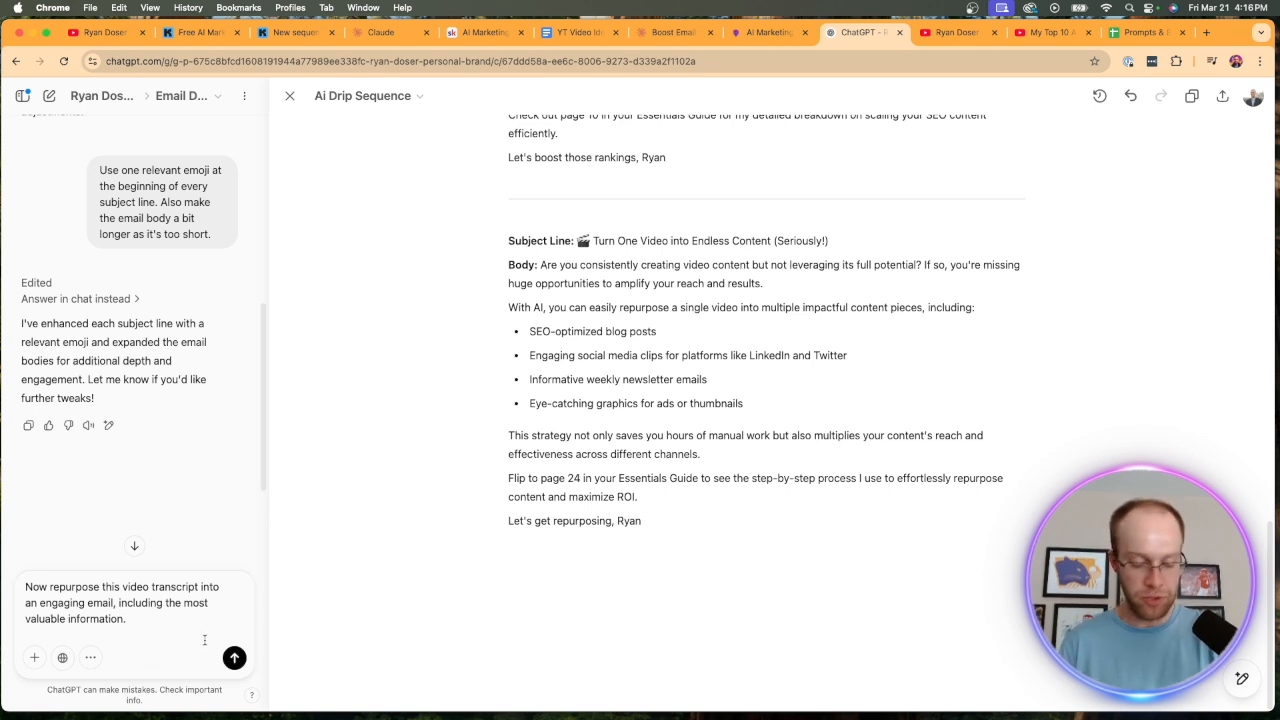
# Add a "Transcript. -" label below the prompt, paste the Top 10 AI Tools video's transcript under it, and send the message.
pyautogui.hotkey('shift', 'Return')
pyautogui.hotkey('shift', 'Return')
pyautogui.write('Tr')
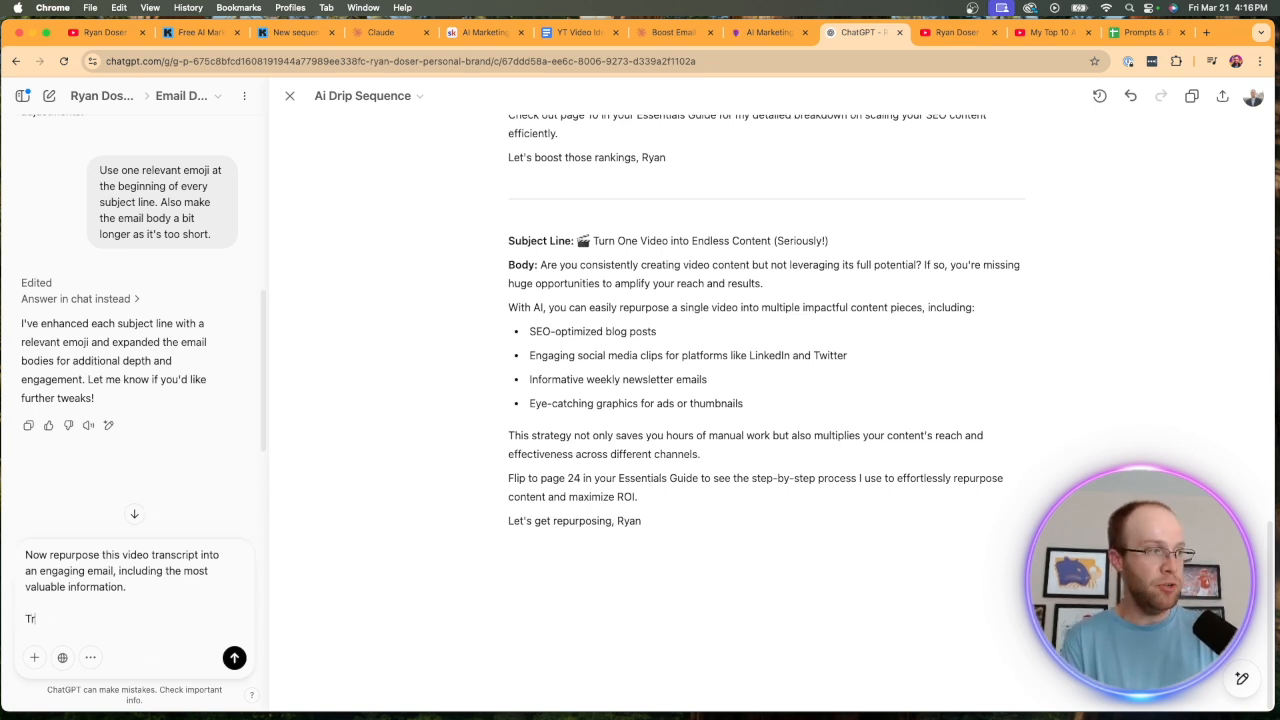
pyautogui.write('anscript. -')
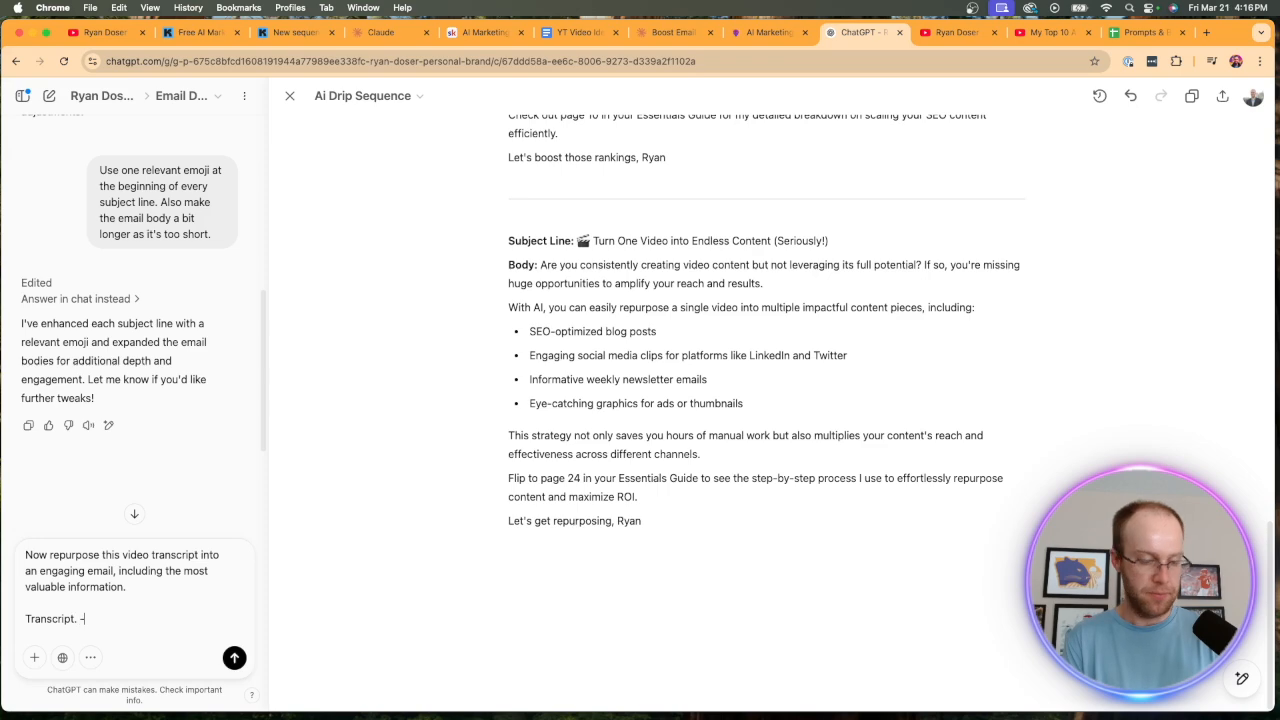
pyautogui.hotkey('shift', 'Return')
pyautogui.hotkey('shift', 'Return')
pyautogui.click(1027, 33)
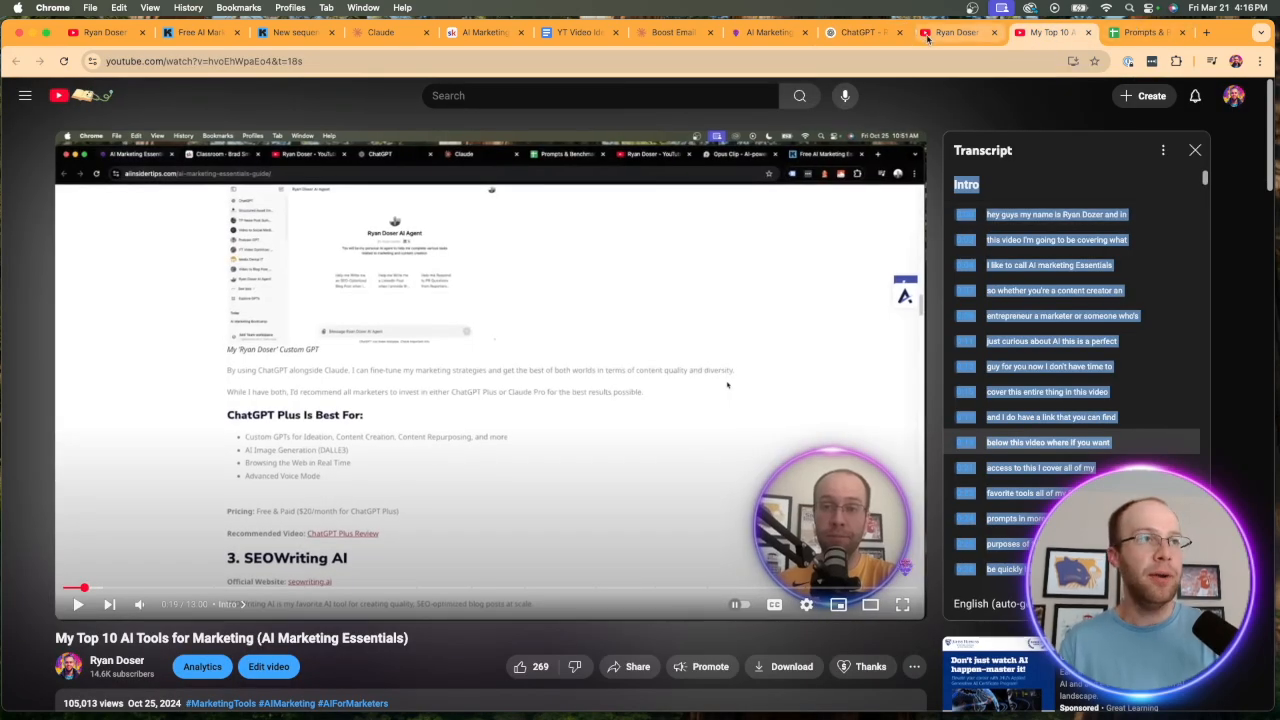
pyautogui.click(866, 32)
pyautogui.press('super+v')
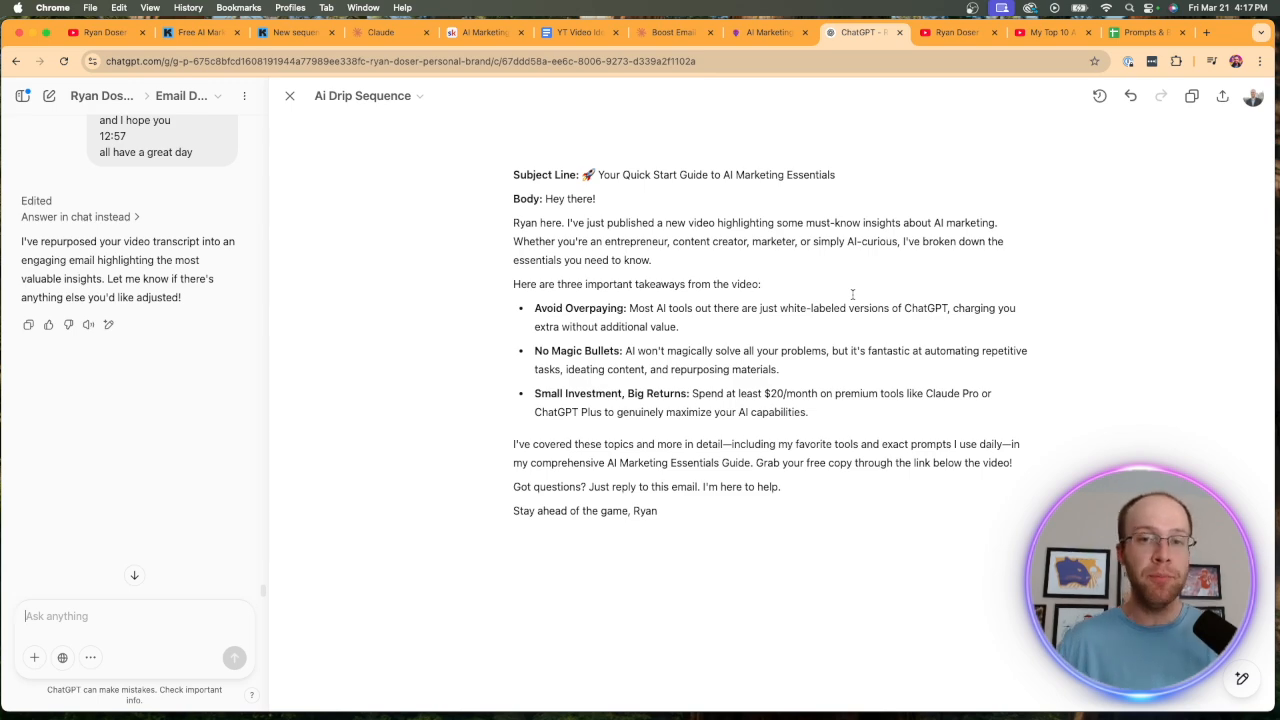
# Check the YouTube video's description and links, and review the email ChatGPT repurposed from its transcript.
pyautogui.click(1038, 33)
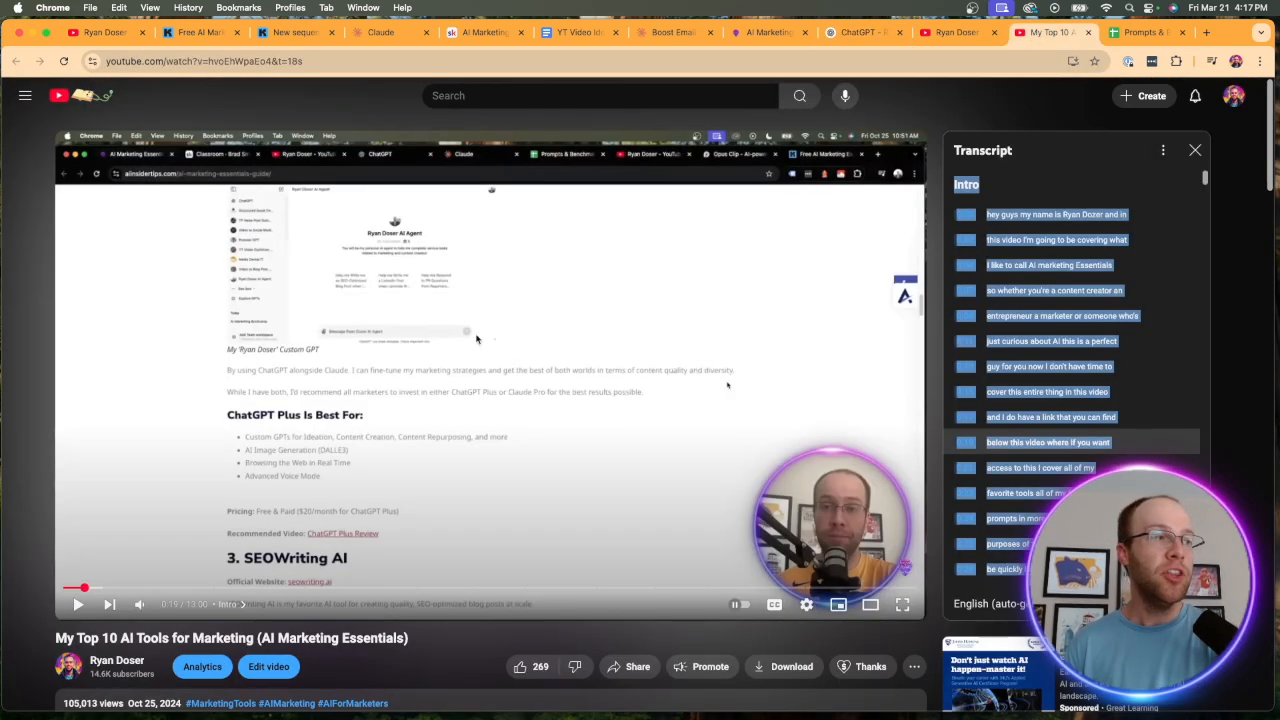
pyautogui.scroll(-4, 471, 429)
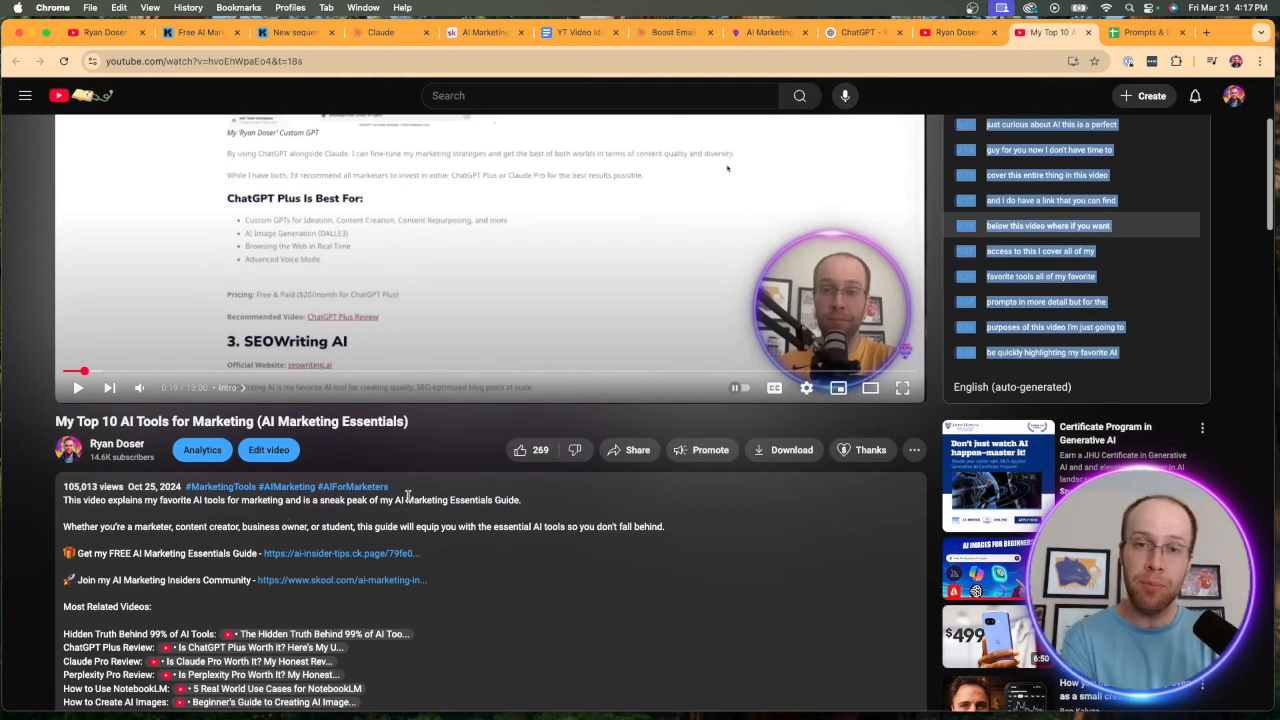
pyautogui.click(863, 33)
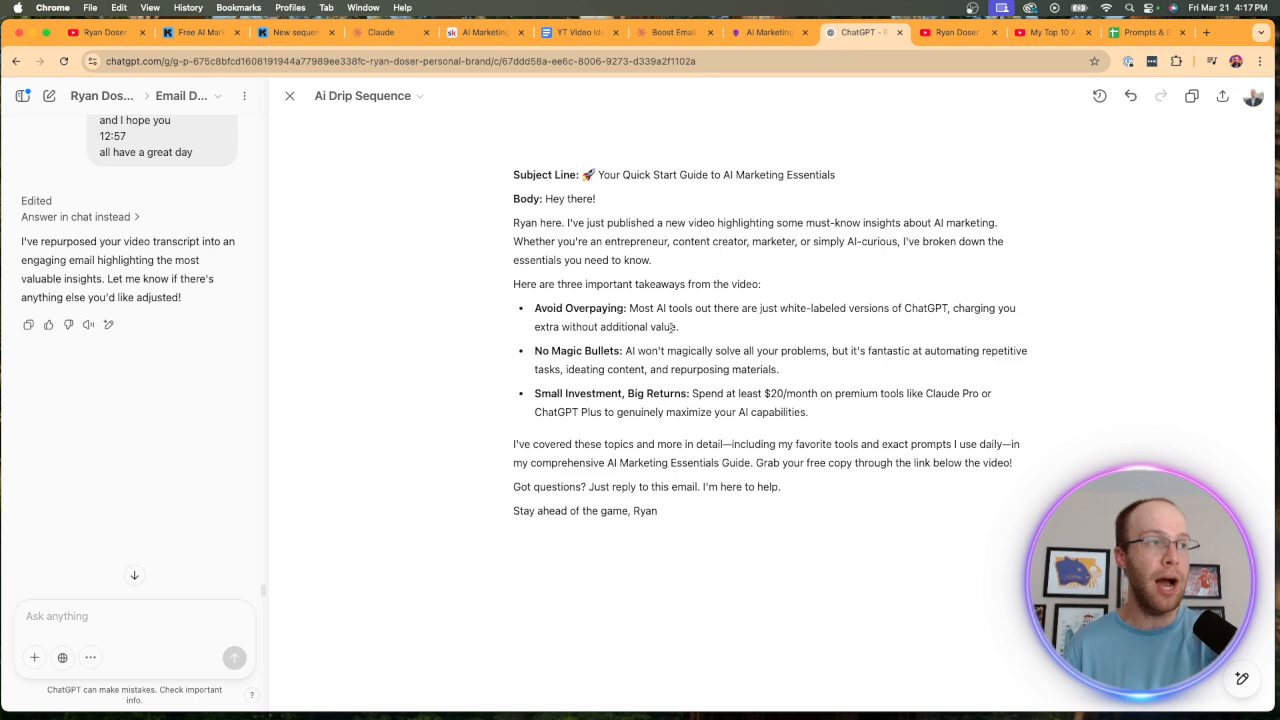
pyautogui.moveTo(660, 551); pyautogui.dragTo(516, 223)
pyautogui.click(610, 259)
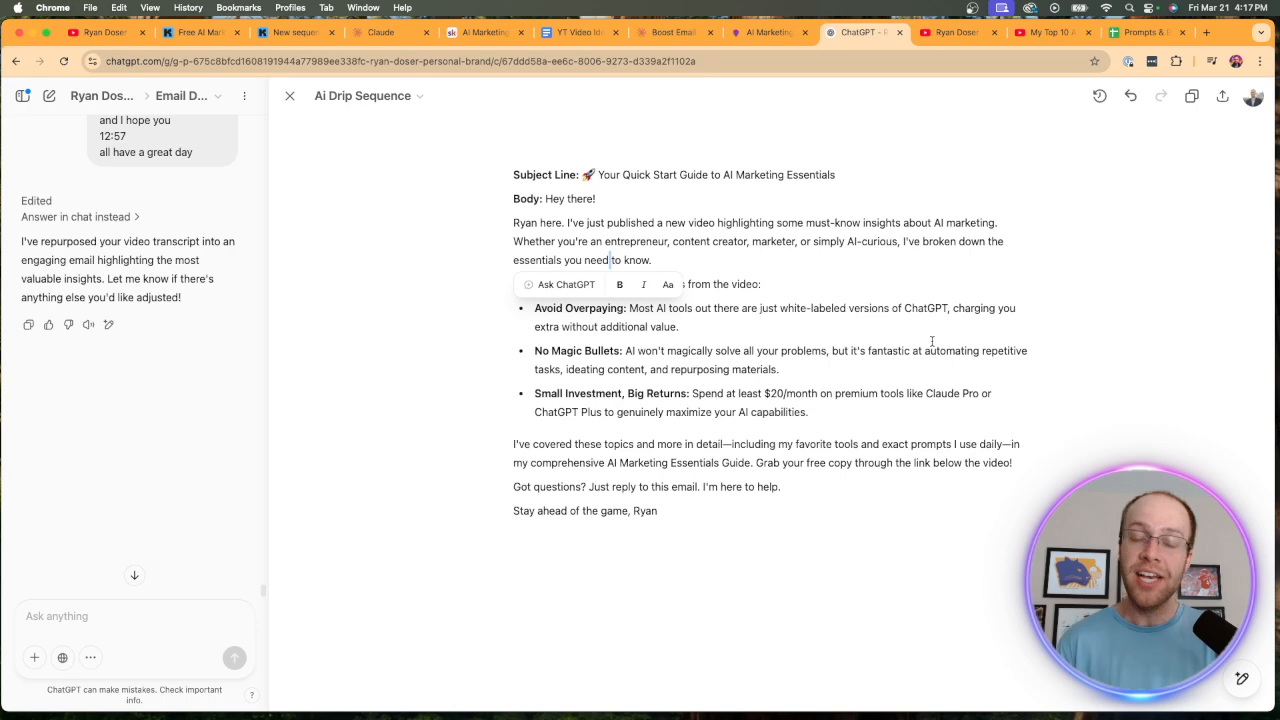
# Switch to Kit and go to the Visual Automations overview.
pyautogui.click(293, 32)
pyautogui.click(210, 33)
pyautogui.click(300, 34)
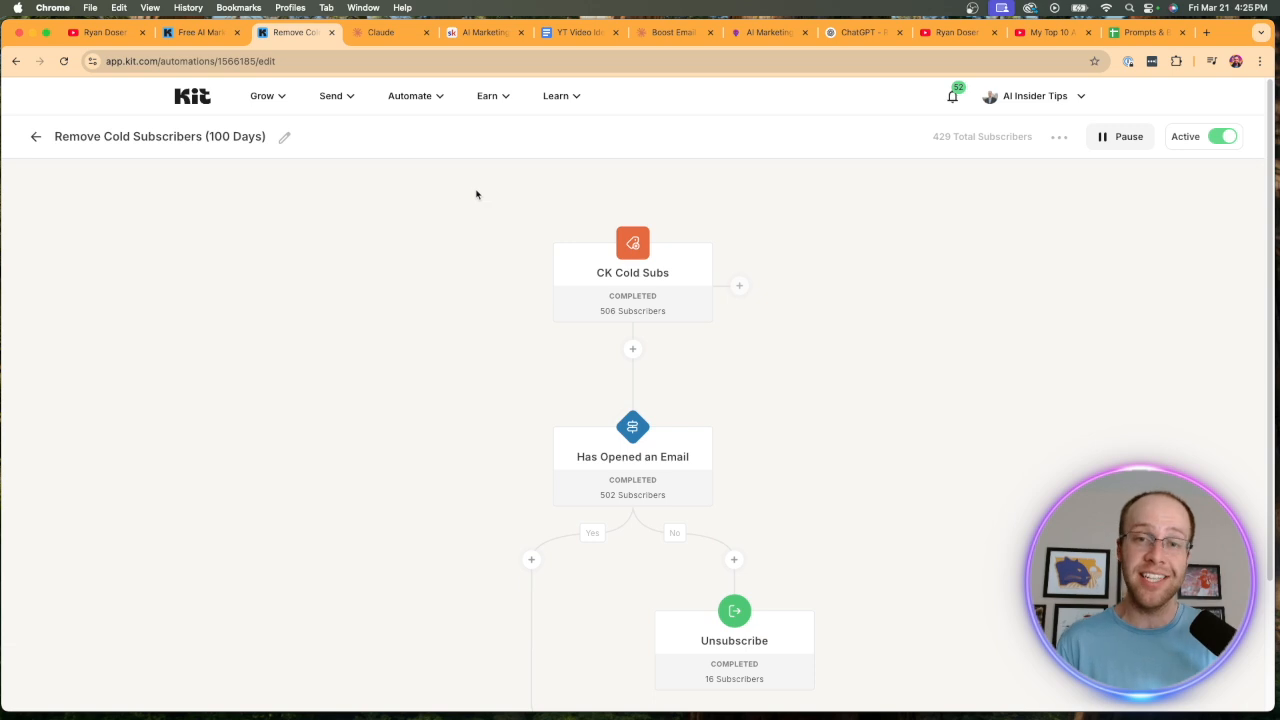
pyautogui.click(421, 100)
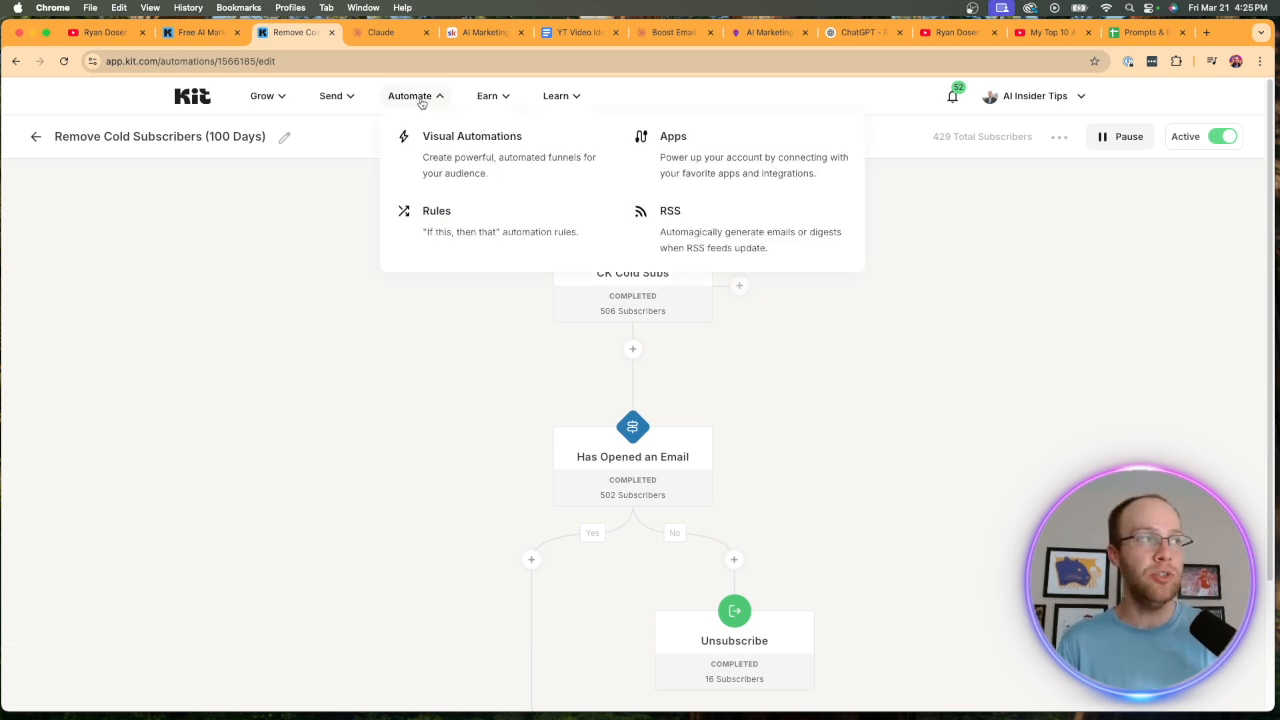
pyautogui.click(462, 170)
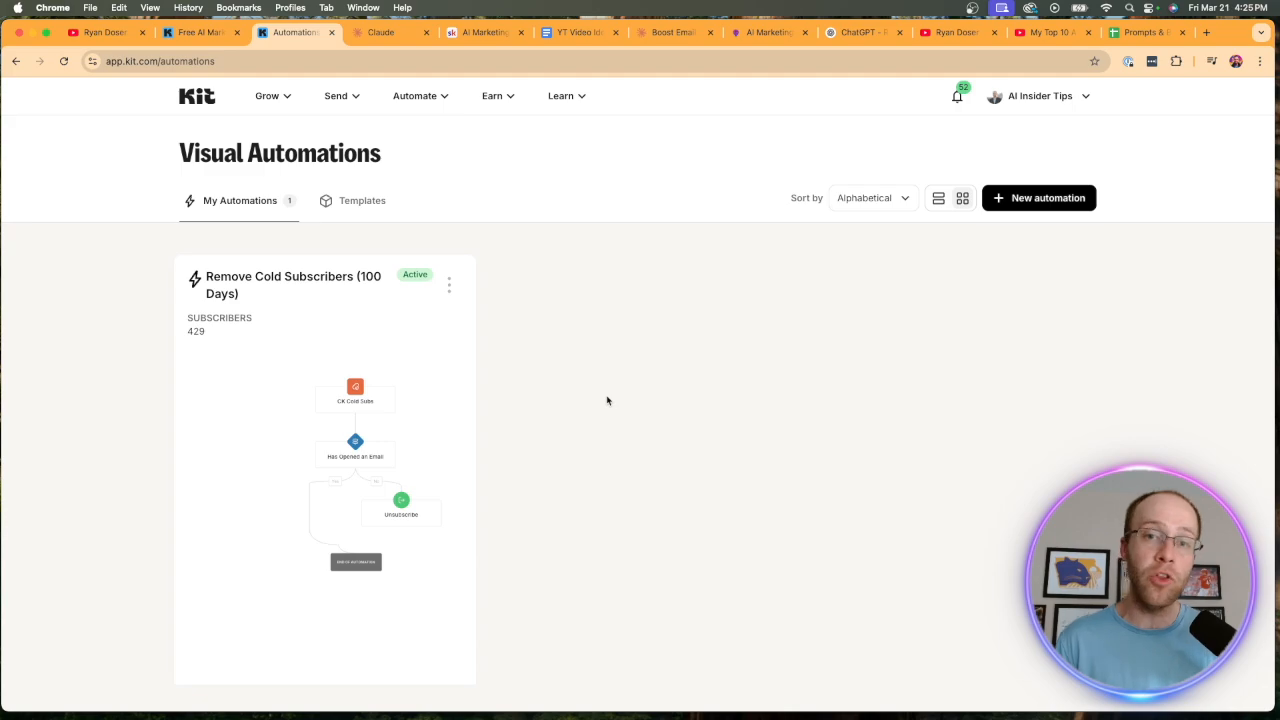
# Start a new visual automation and browse the available automation templates to the end of the list.
pyautogui.click(1025, 207)
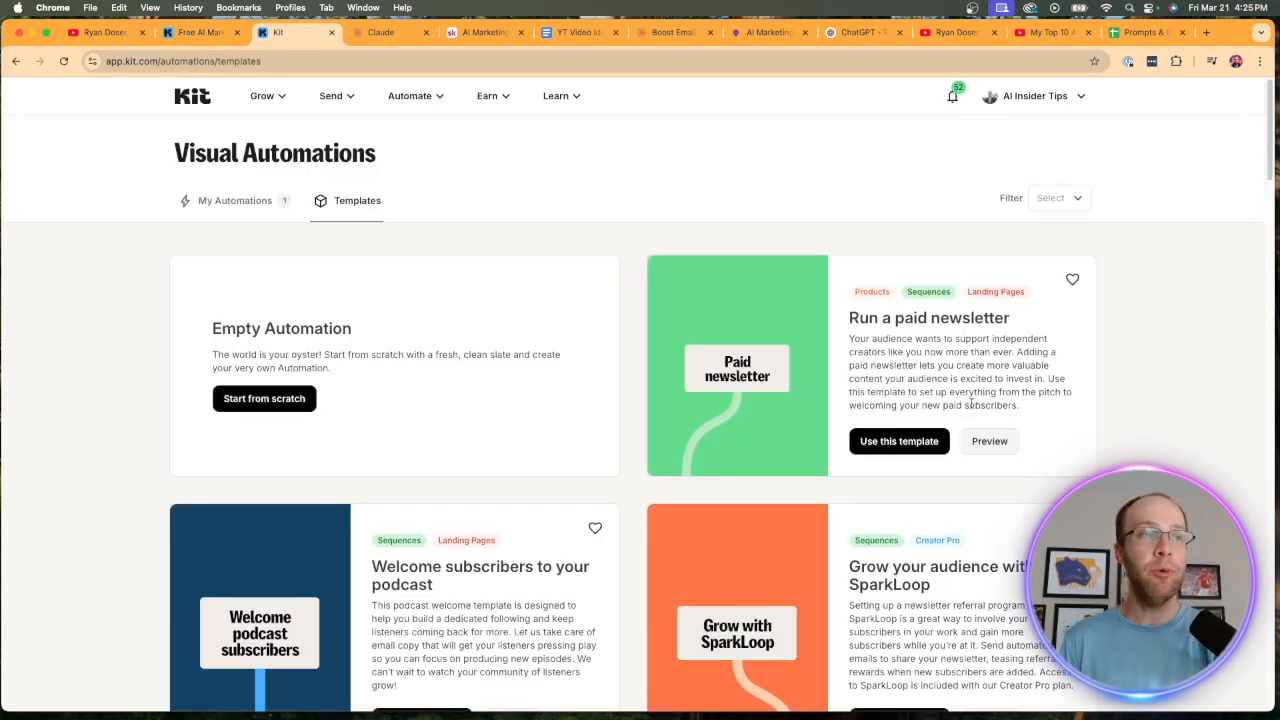
pyautogui.scroll(-5, 1011, 400)
pyautogui.scroll(-20, 1050, 408)
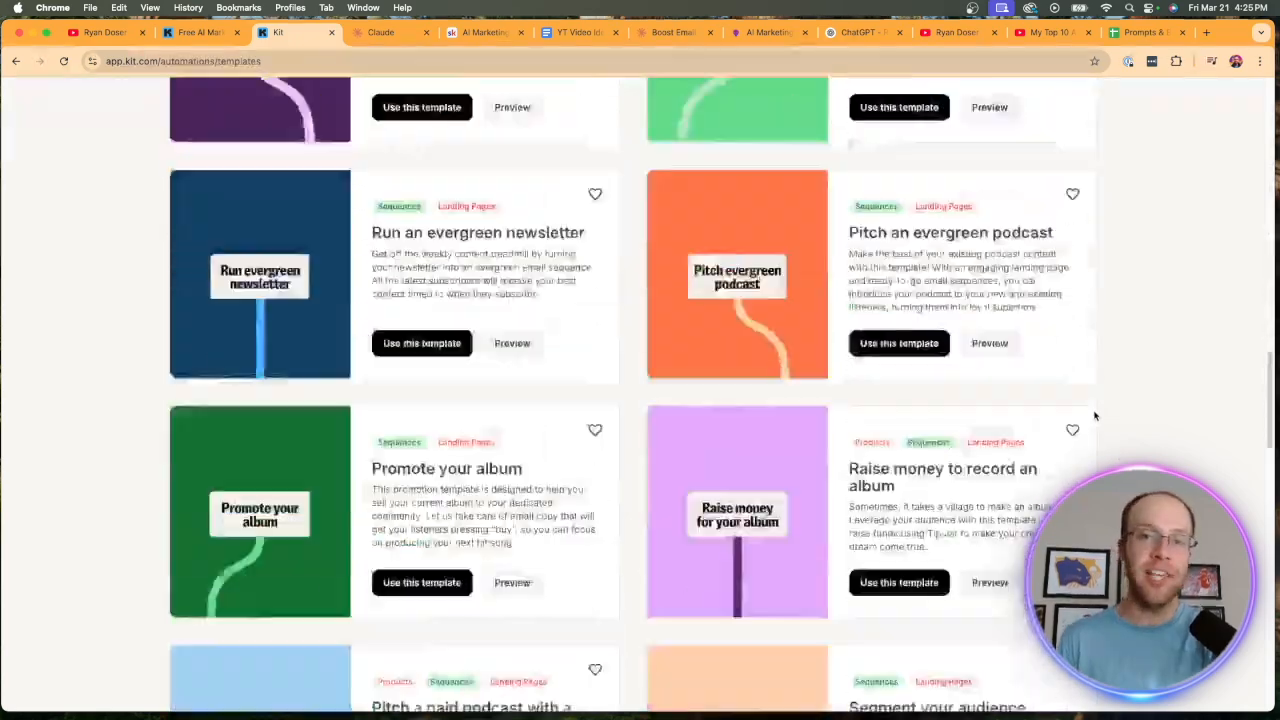
pyautogui.scroll(-15, 1094, 414)
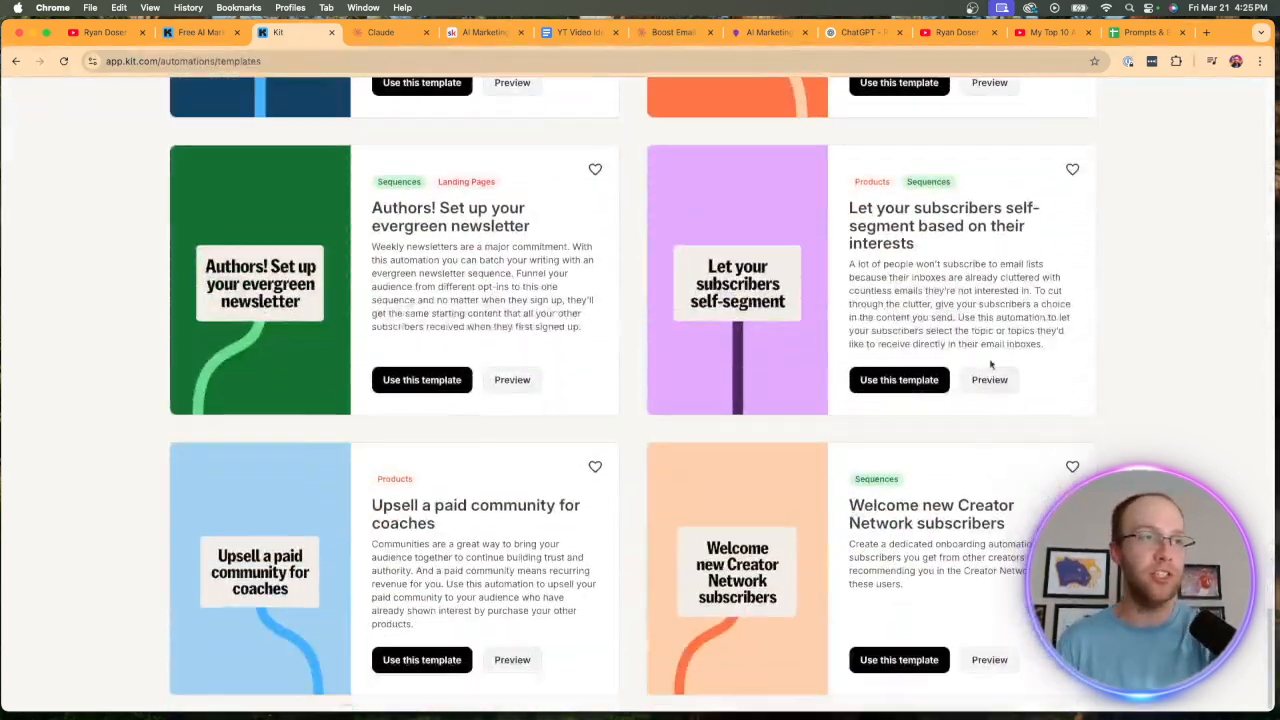
pyautogui.scroll(20, 601, 238)
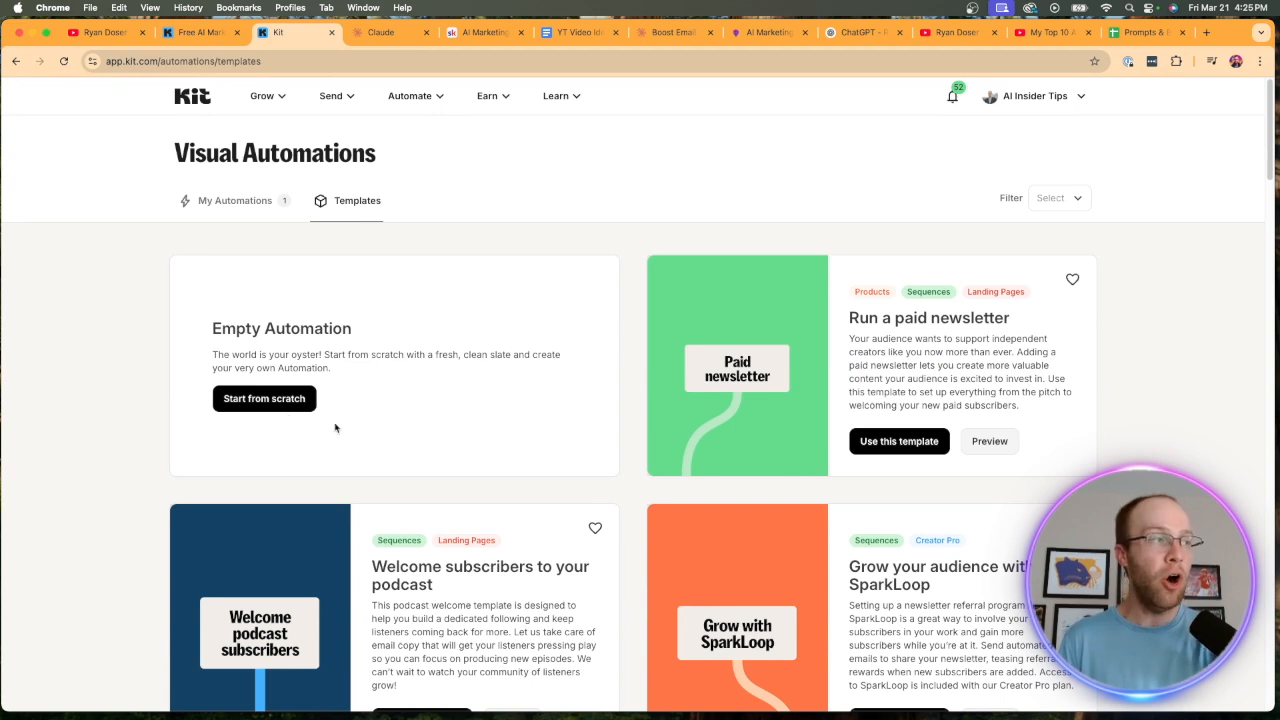
# Create an empty automation from scratch whose starting event is a subscriber being tagged with CK Cold Subs.
pyautogui.click(263, 398)
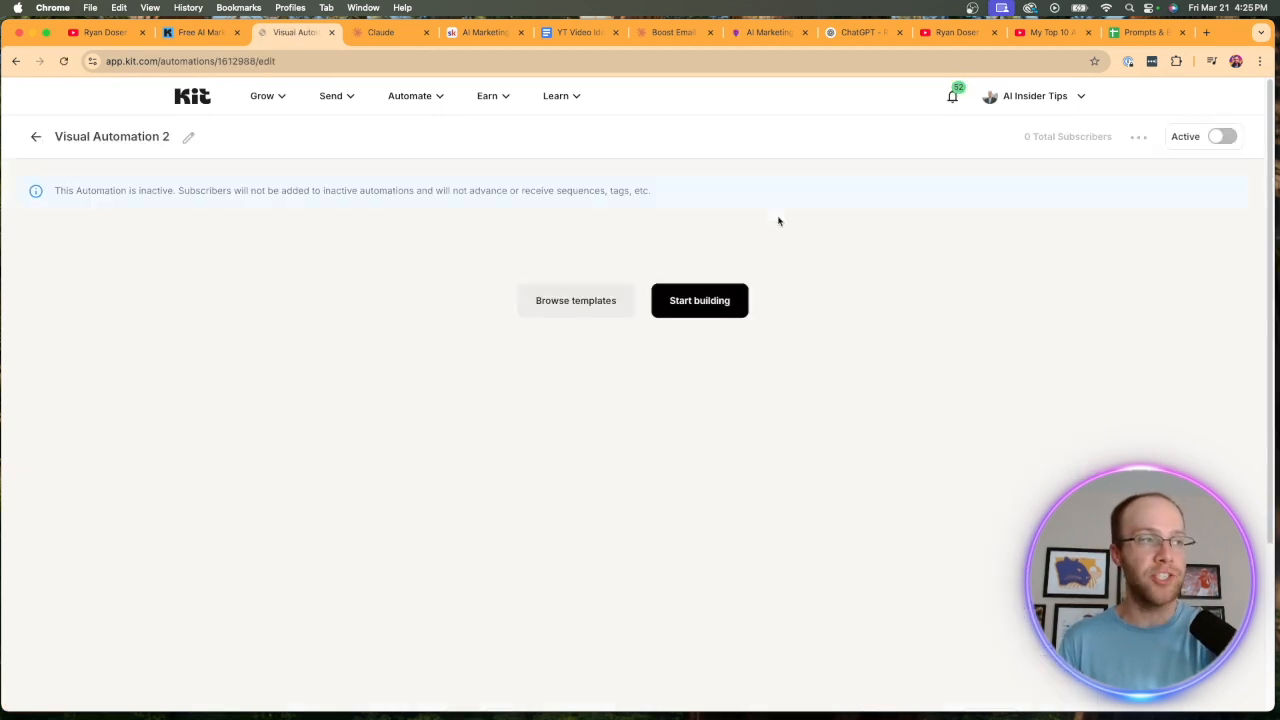
pyautogui.click(703, 309)
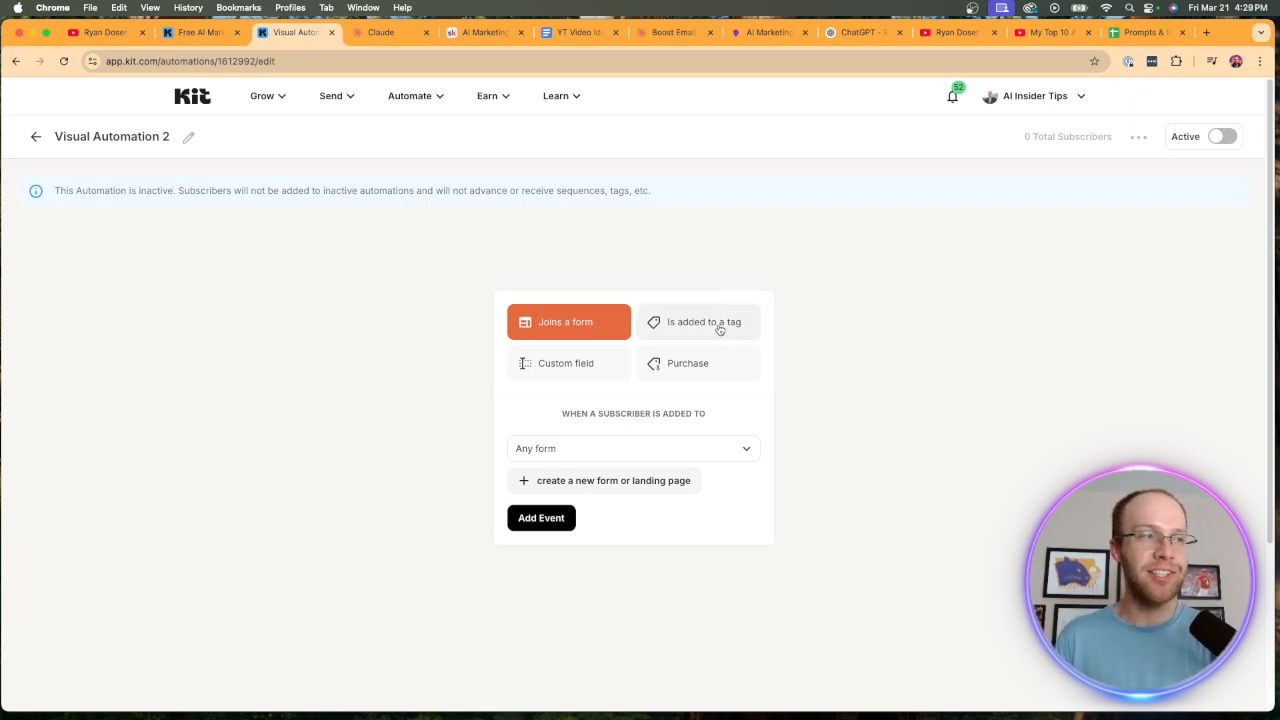
pyautogui.click(722, 324)
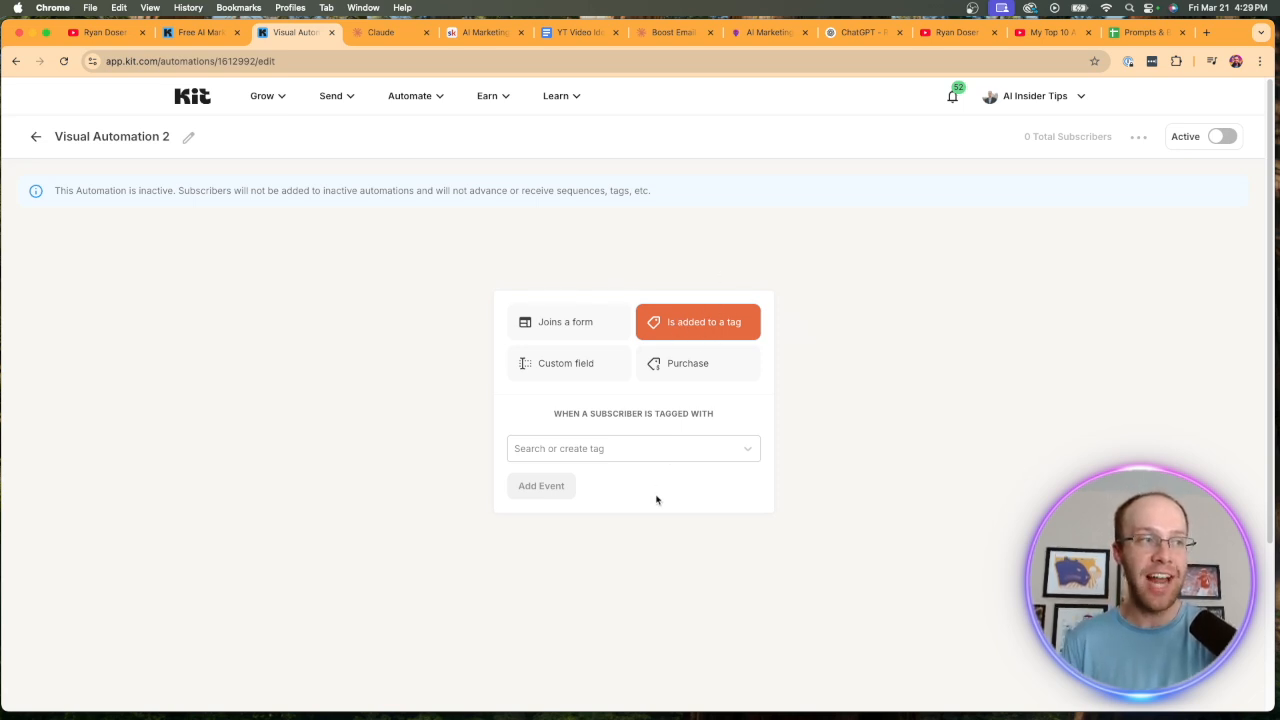
pyautogui.click(672, 450)
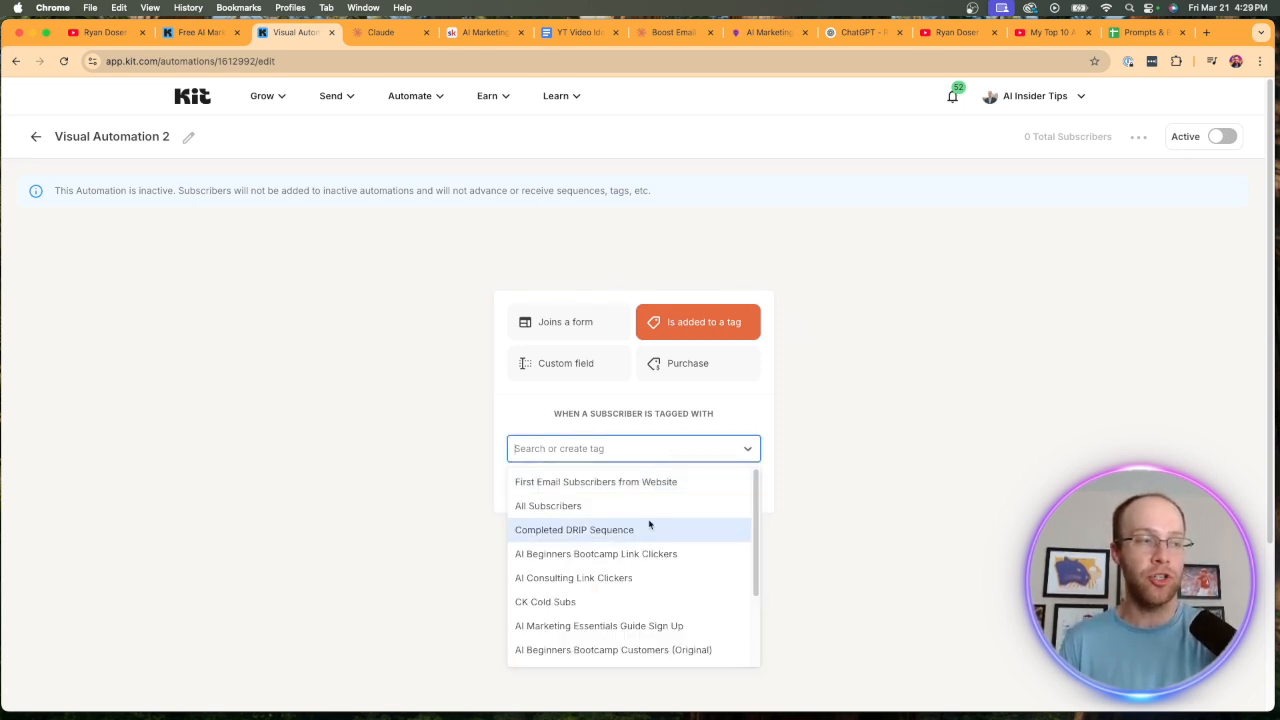
pyautogui.scroll(-2, 640, 565)
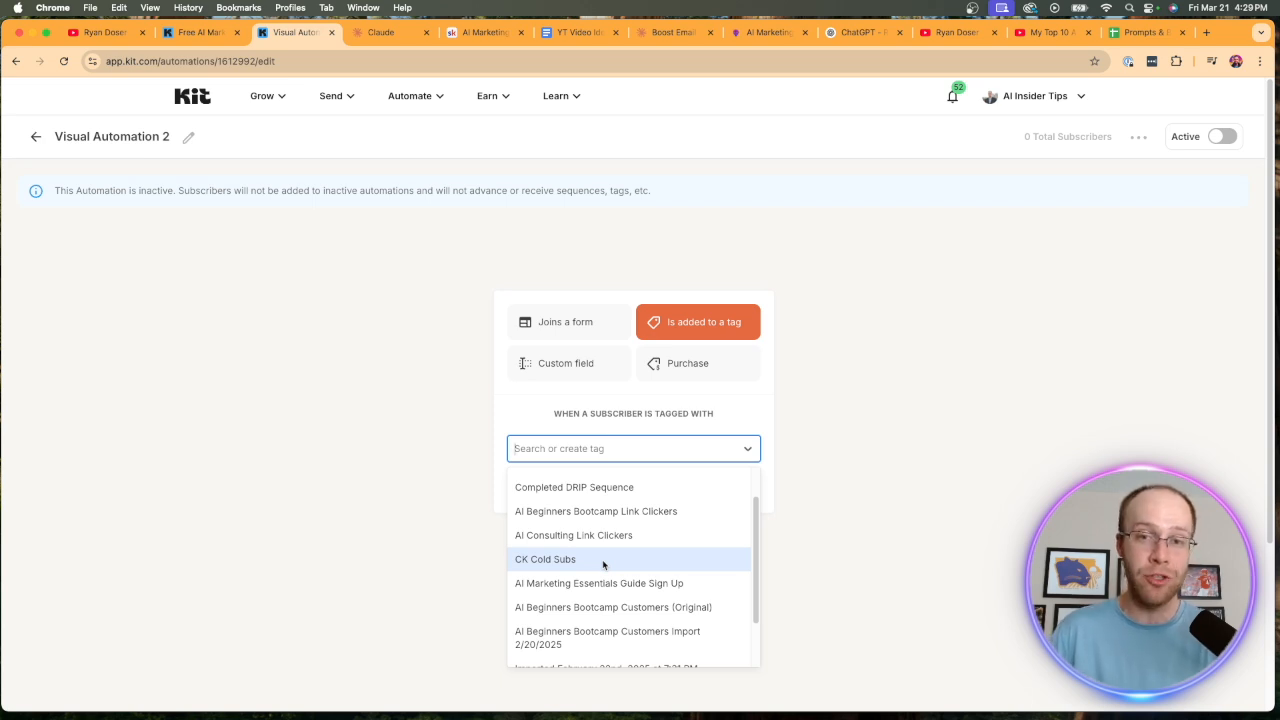
pyautogui.click(609, 560)
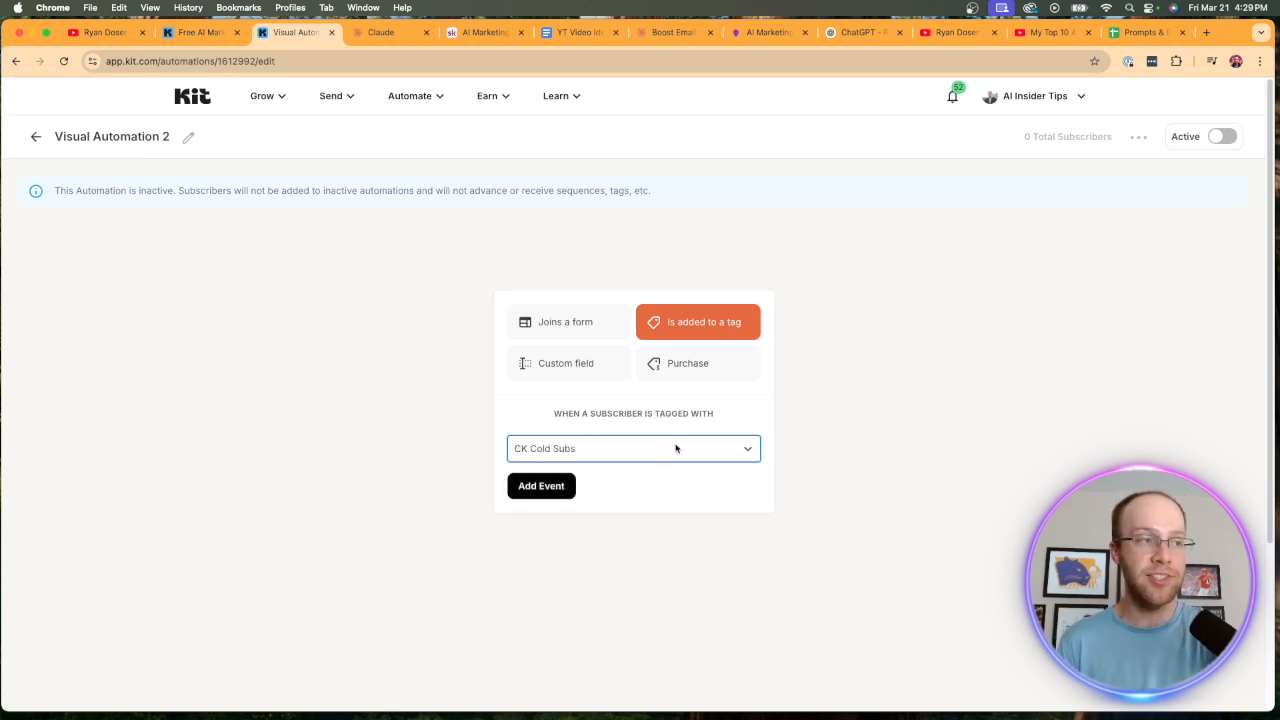
pyautogui.click(548, 486)
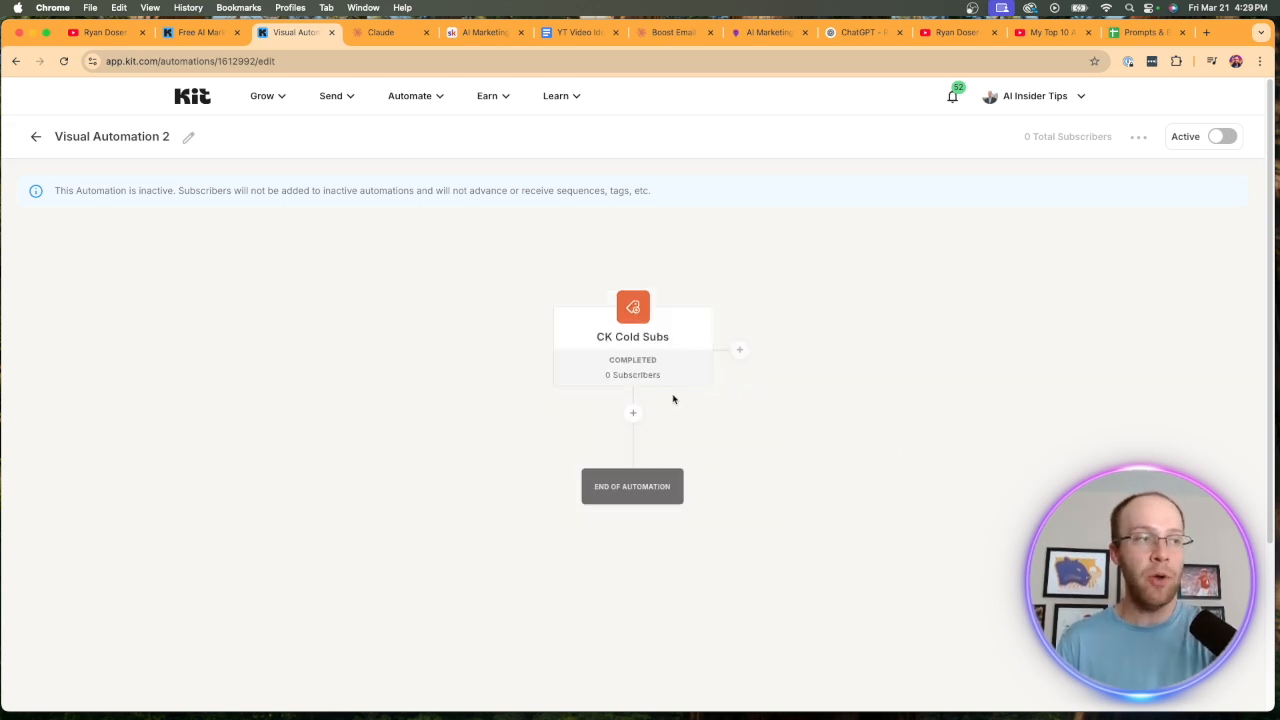
# Below the CK Cold Subs event, add an Email Opens condition checking for any email opened in the past 100 days.
pyautogui.click(633, 413)
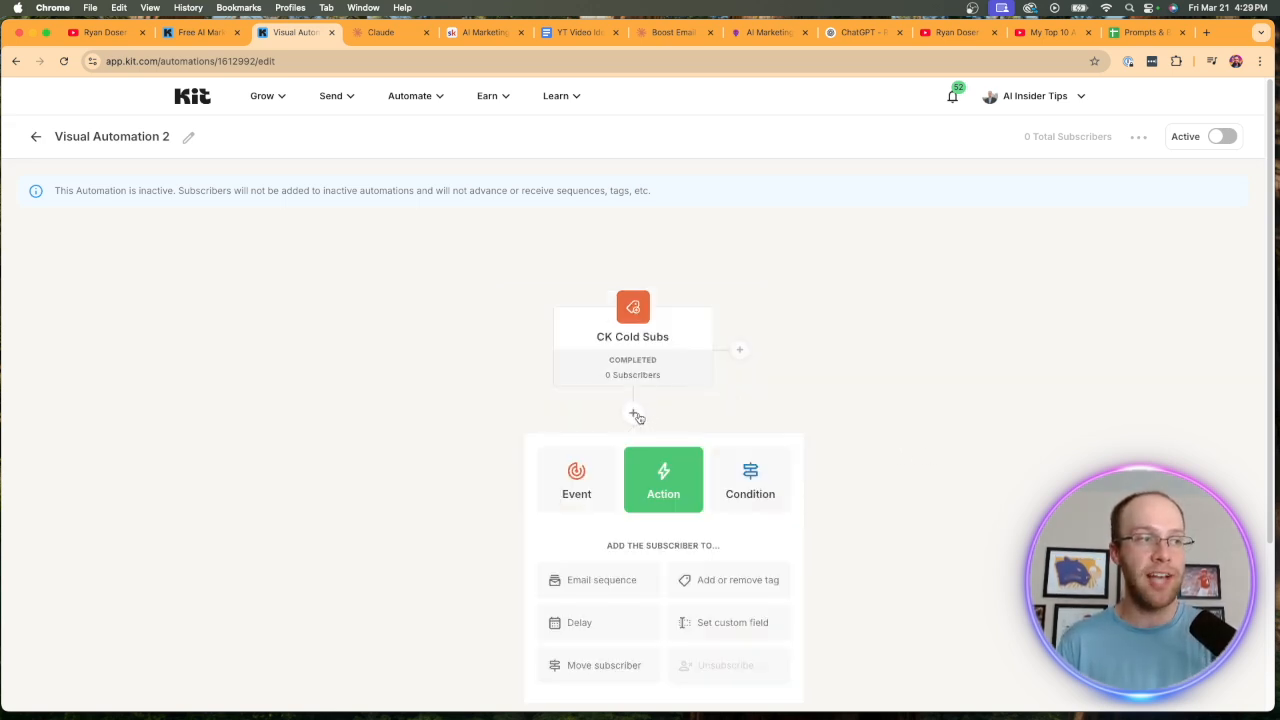
pyautogui.scroll(-1, 778, 458)
pyautogui.click(771, 466)
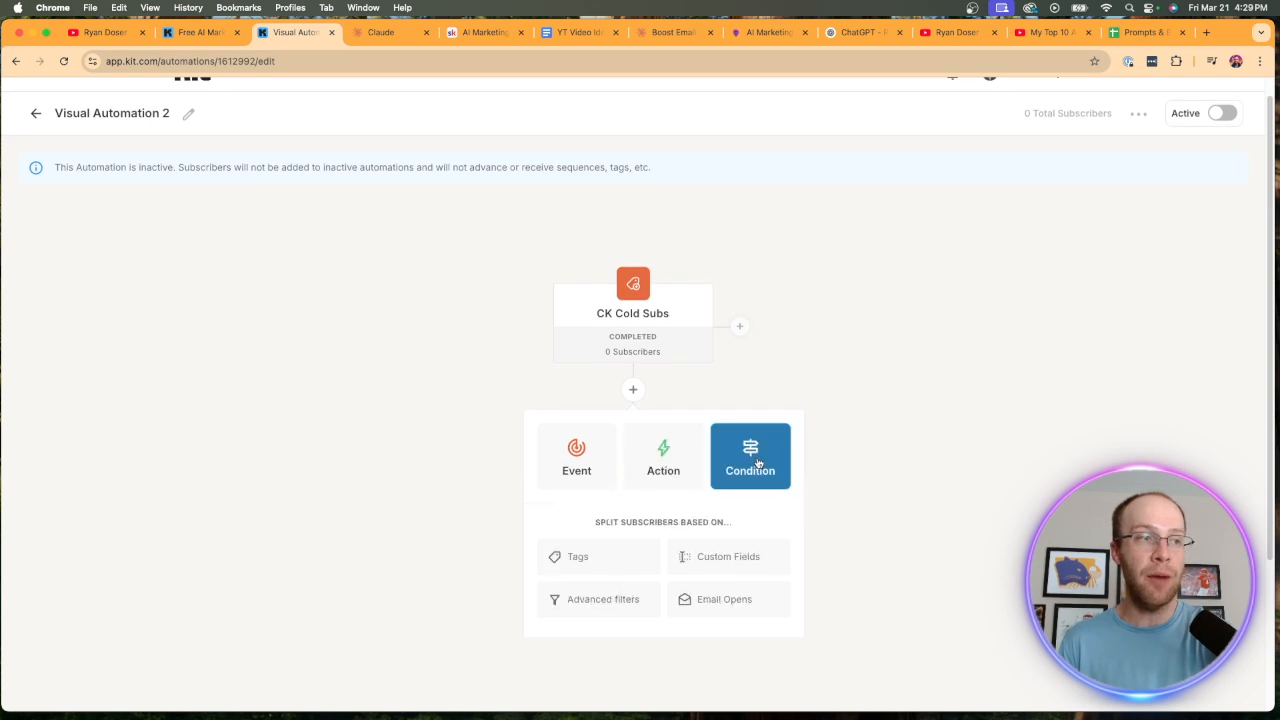
pyautogui.scroll(-1, 795, 500)
pyautogui.scroll(-1, 740, 608)
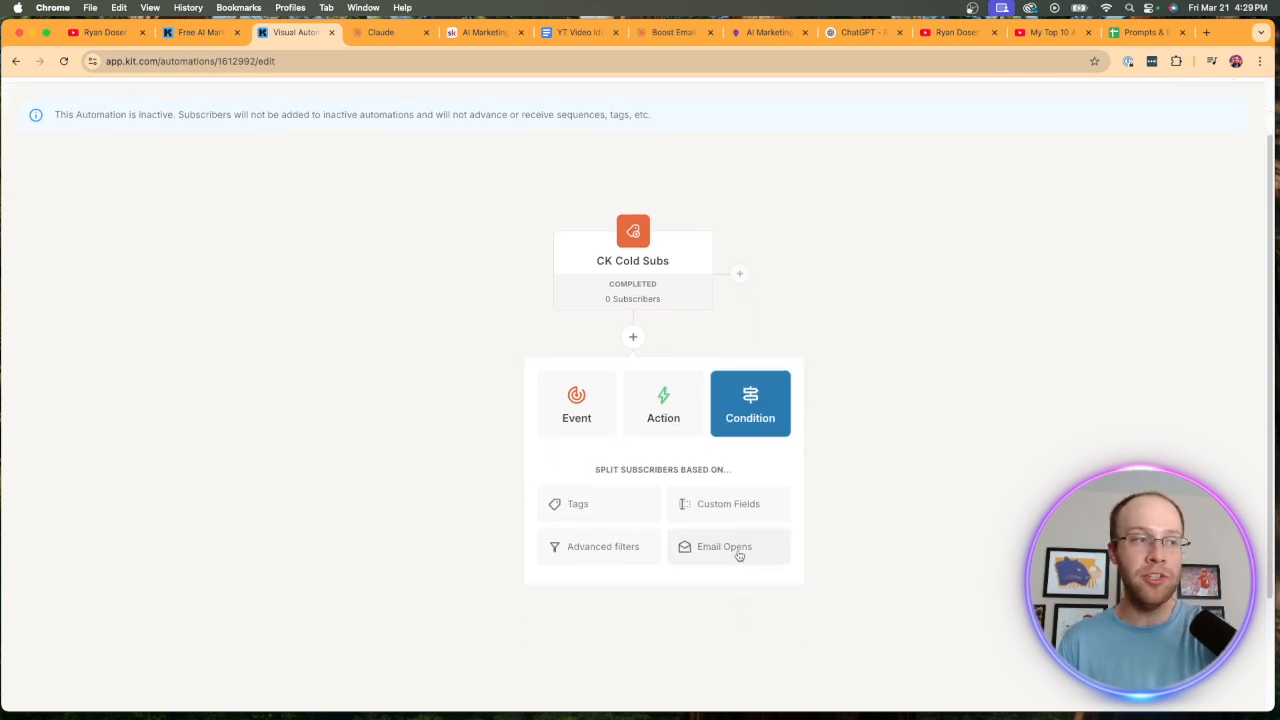
pyautogui.click(740, 550)
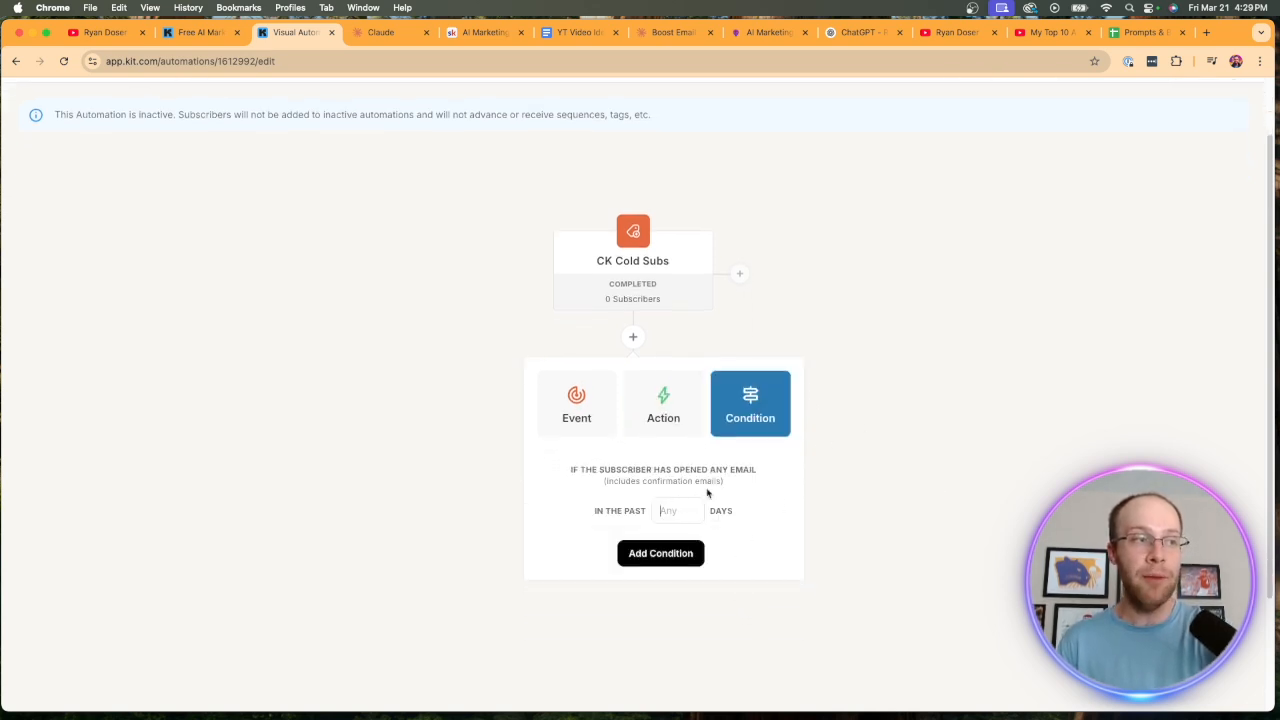
pyautogui.write('100')
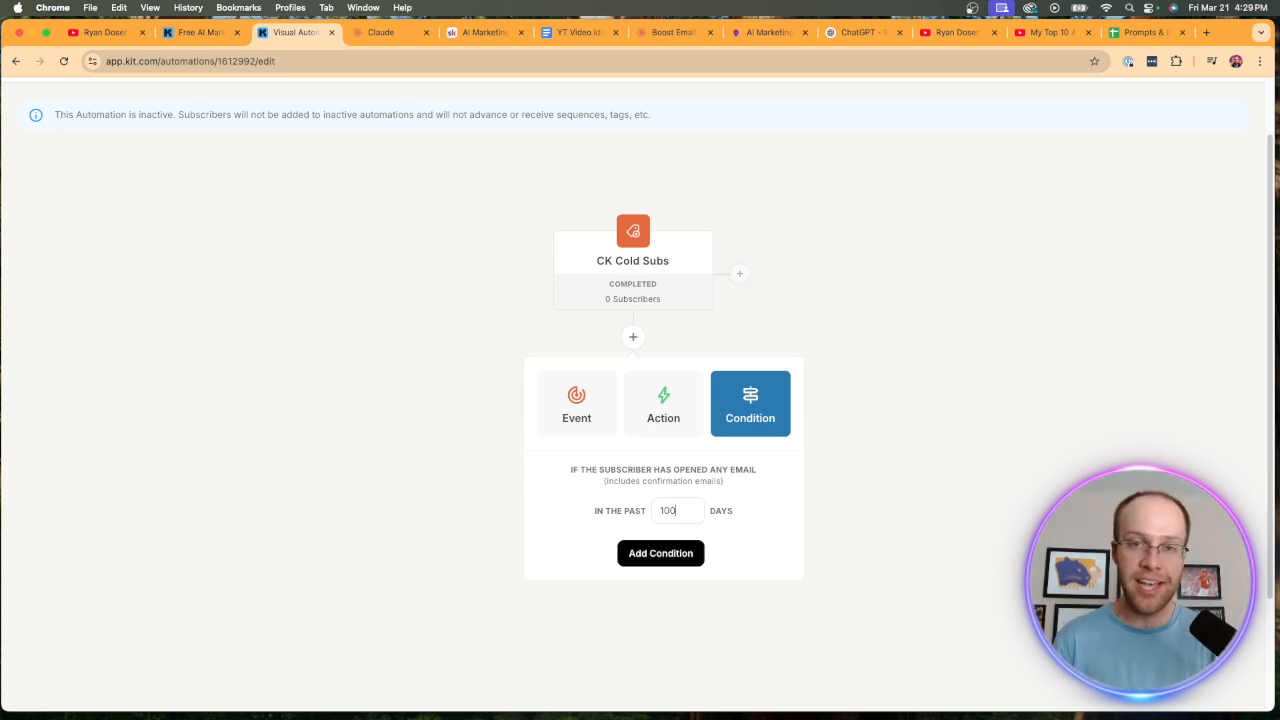
pyautogui.click(702, 549)
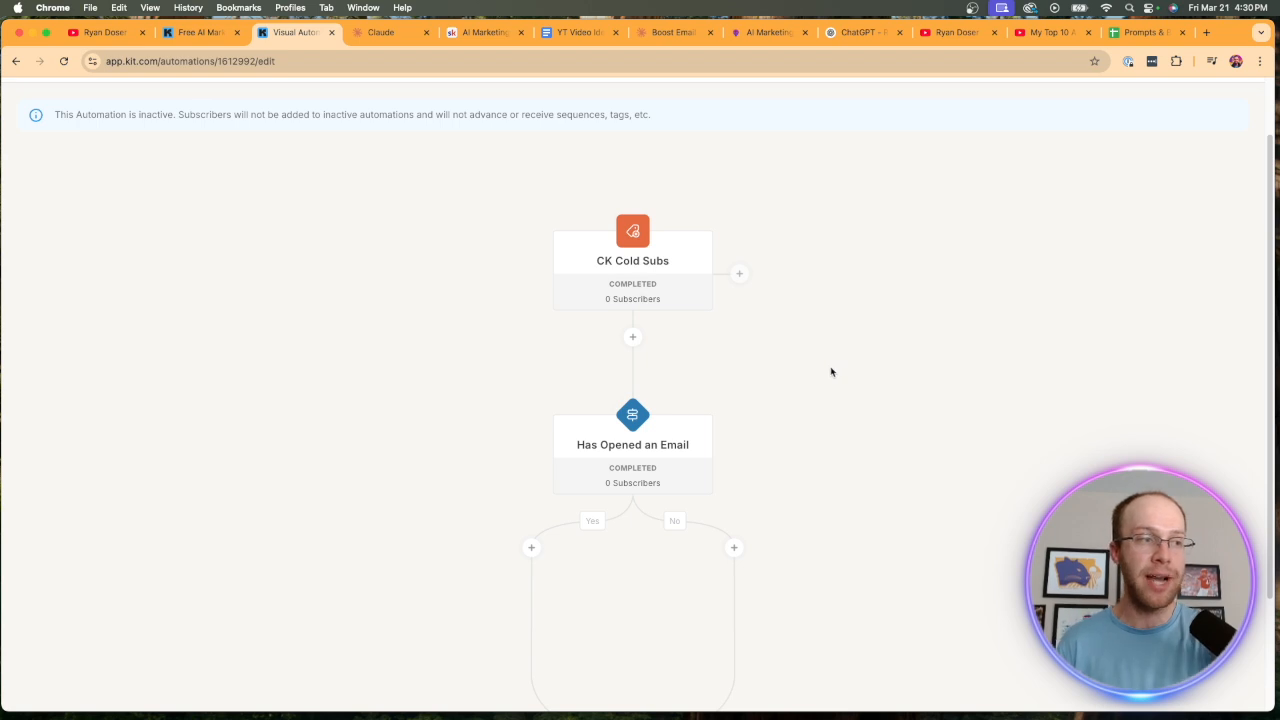
# Add an Unsubscribe action to the No branch of the Has Opened an Email condition.
pyautogui.scroll(-2, 830, 372)
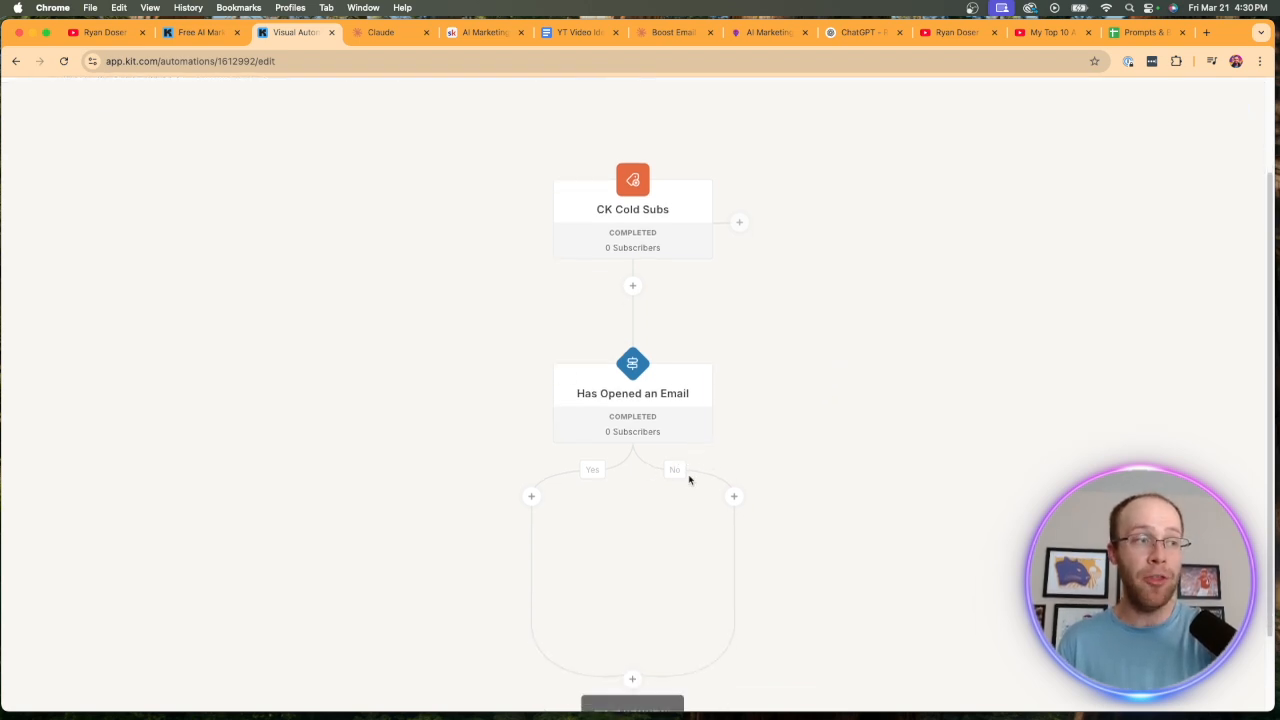
pyautogui.click(734, 496)
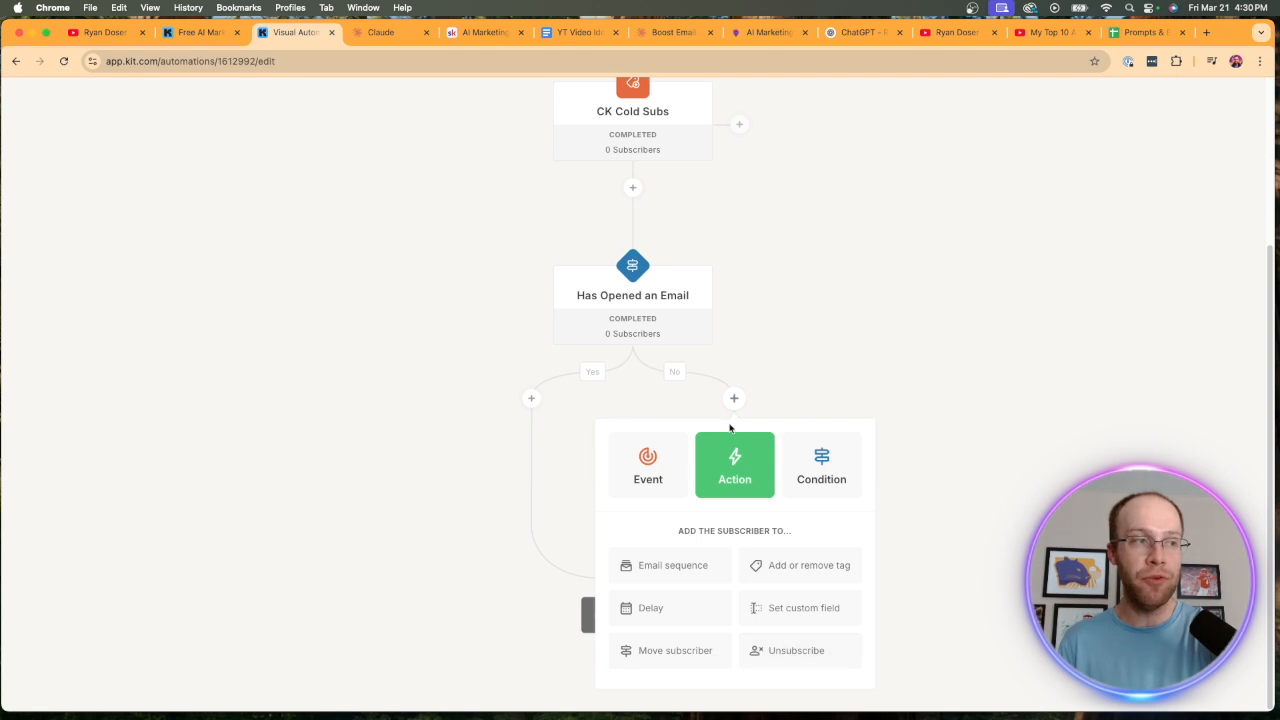
pyautogui.click(786, 660)
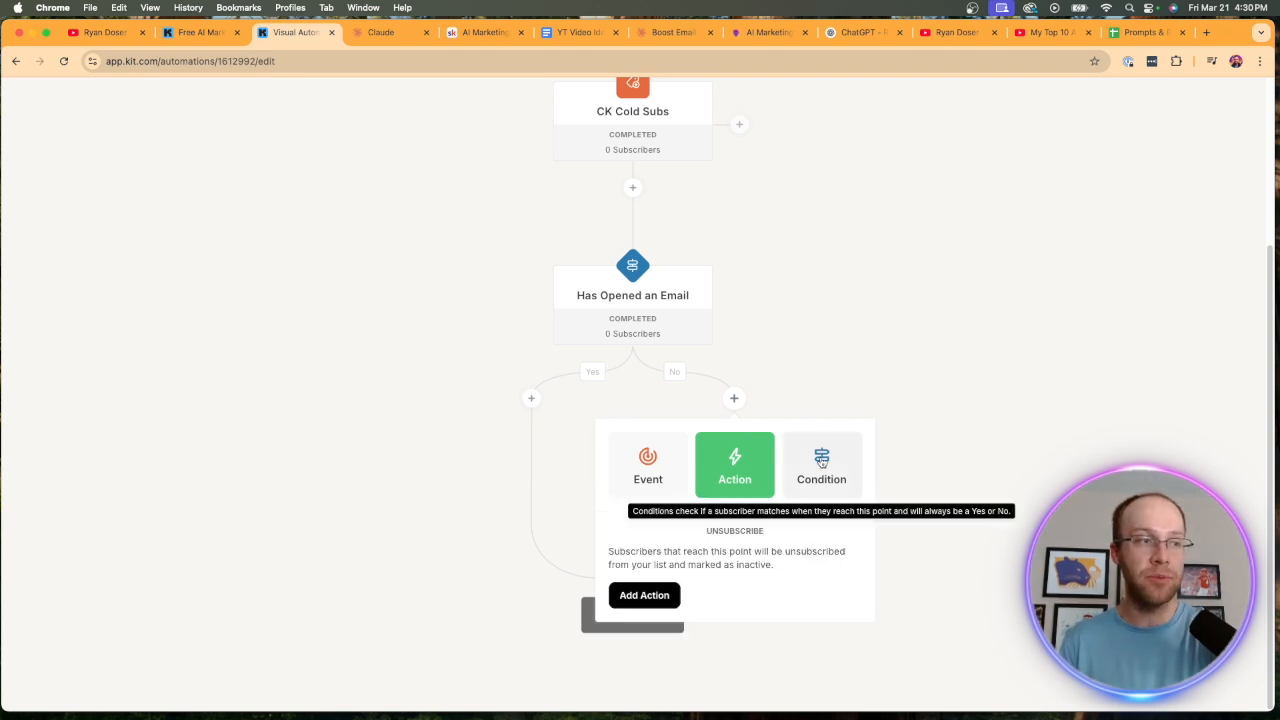
pyautogui.click(652, 597)
pyautogui.click(583, 457)
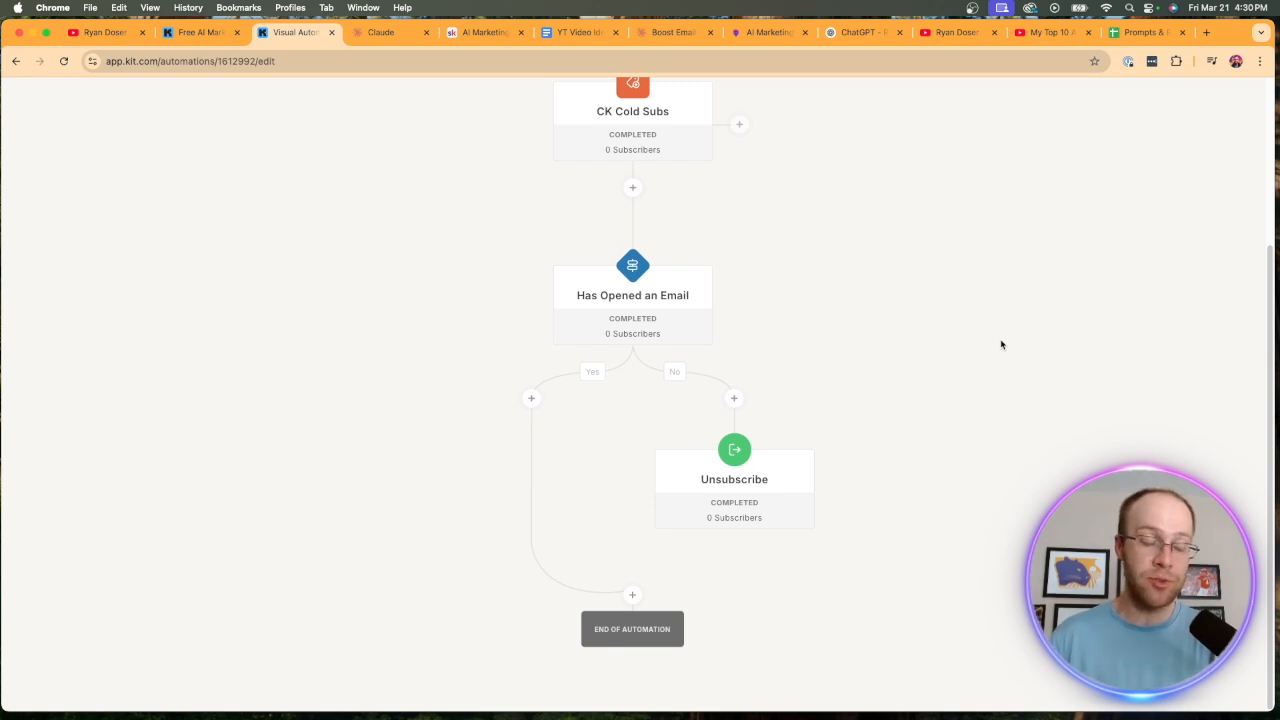
# Review the day range of the Has Opened an Email condition and look over the whole automation, including its activation setting.
pyautogui.scroll(1, 660, 300)
pyautogui.click(686, 322)
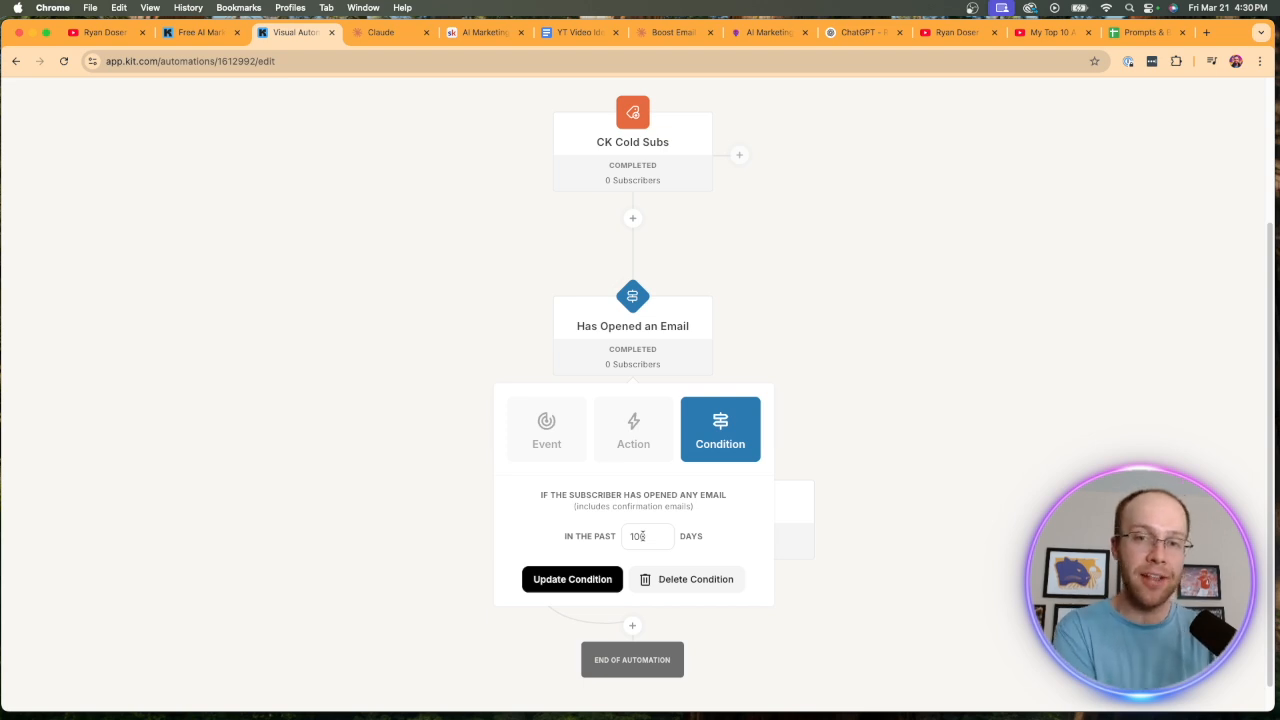
pyautogui.click(944, 550)
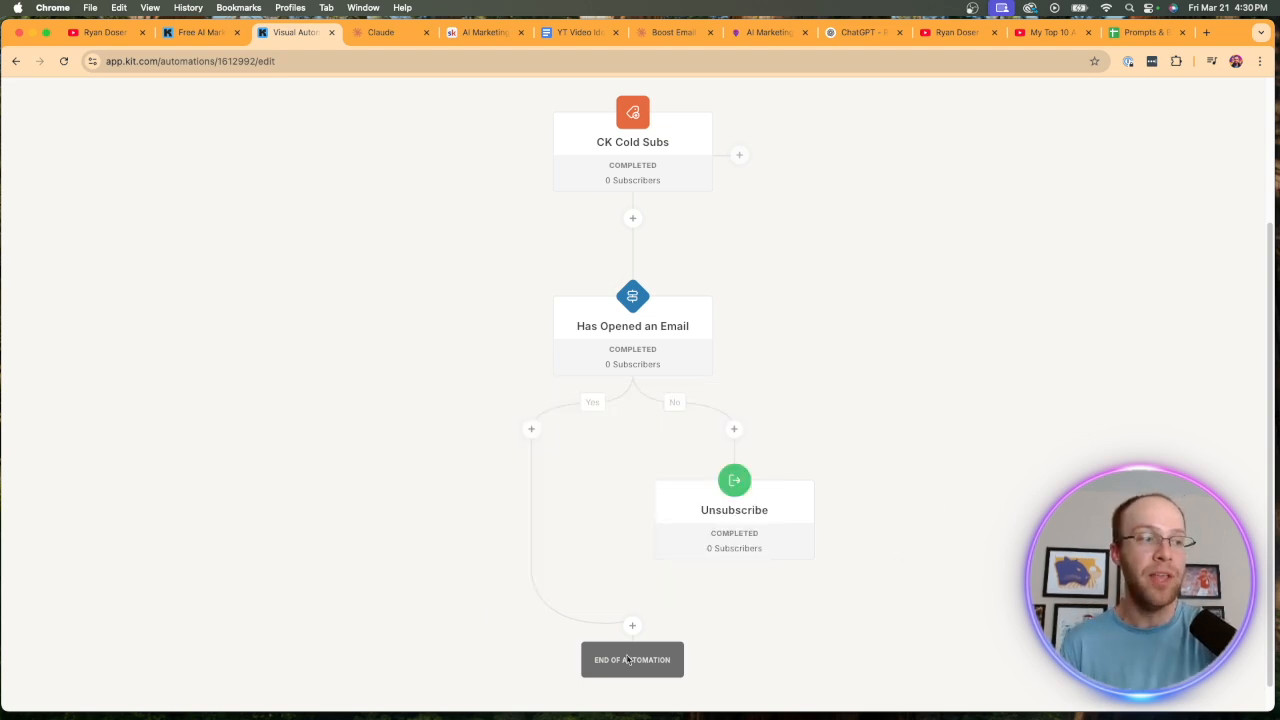
pyautogui.scroll(4, 631, 657)
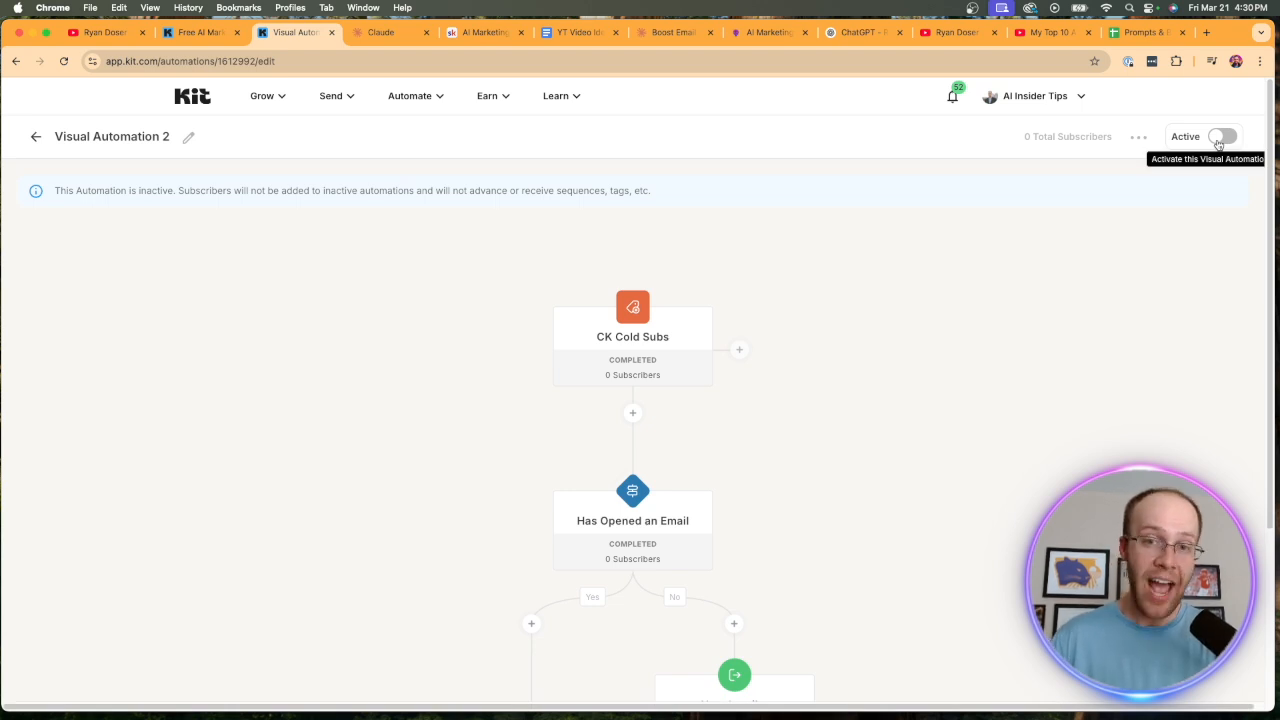
pyautogui.scroll(-5, 1120, 351)
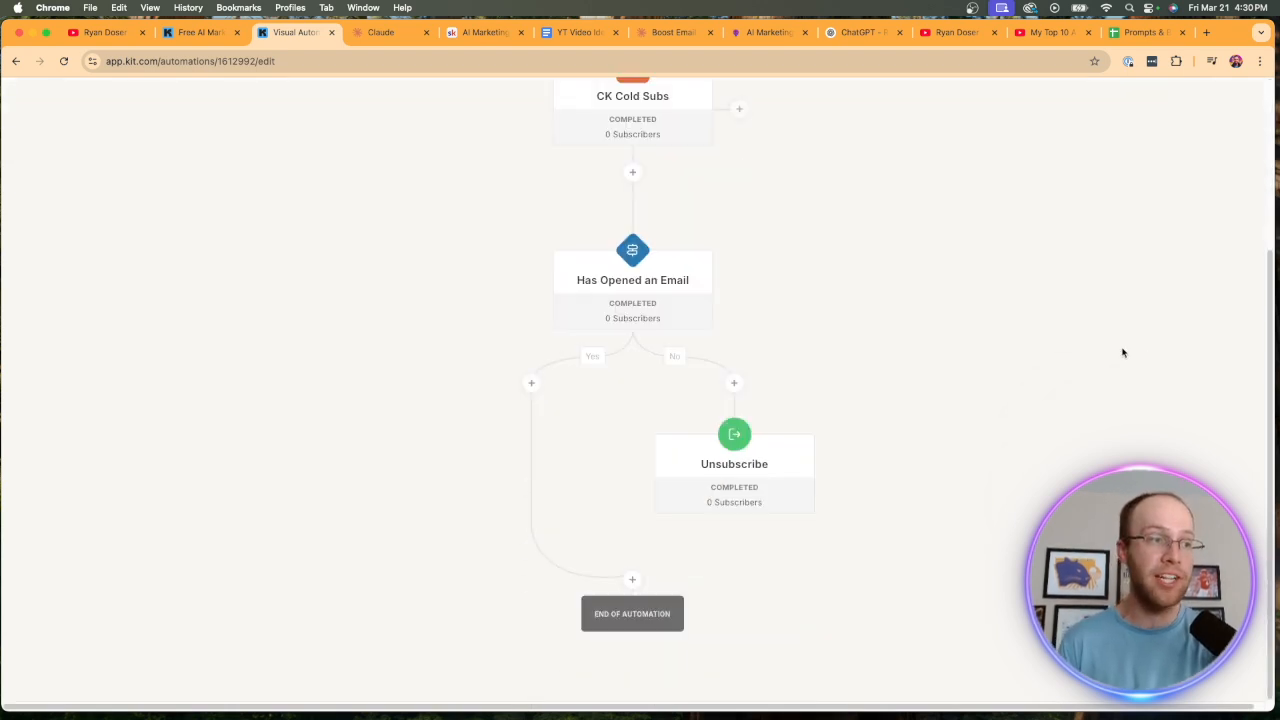
pyautogui.scroll(5, 246, 157)
# Leave the automation editor and go to the Visual Automations overview.
pyautogui.click(331, 95)
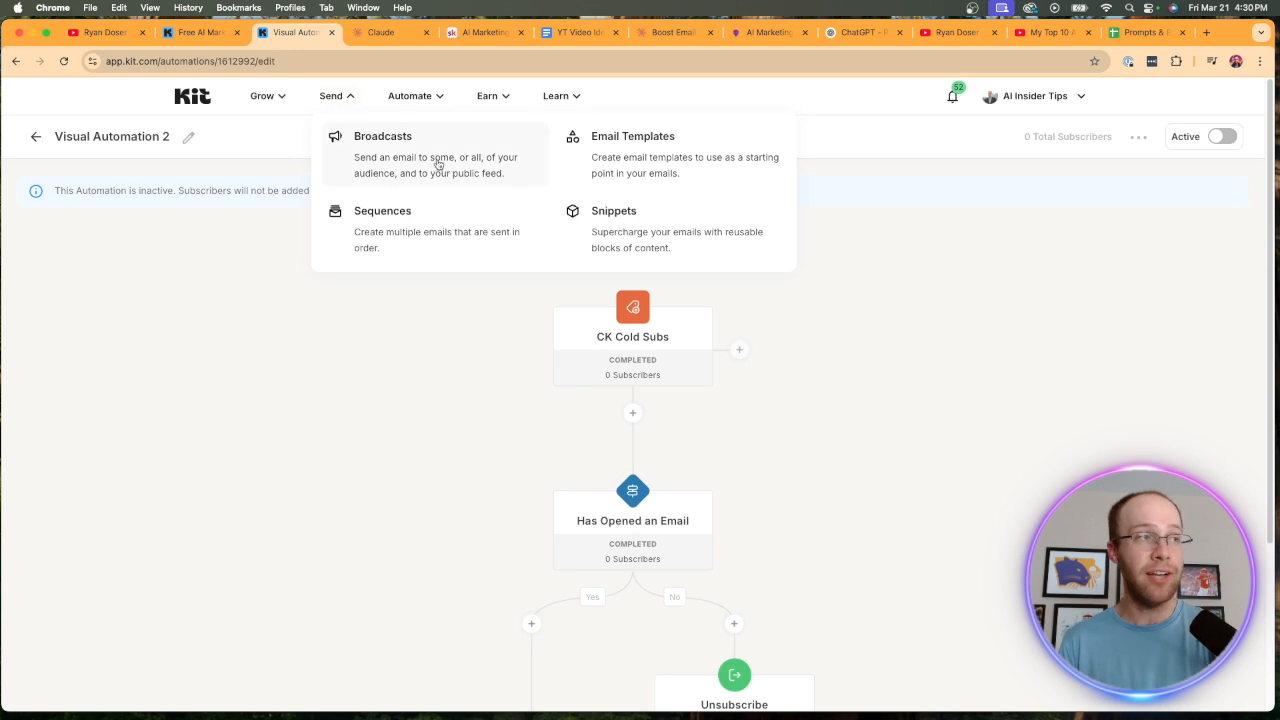
pyautogui.click(410, 95)
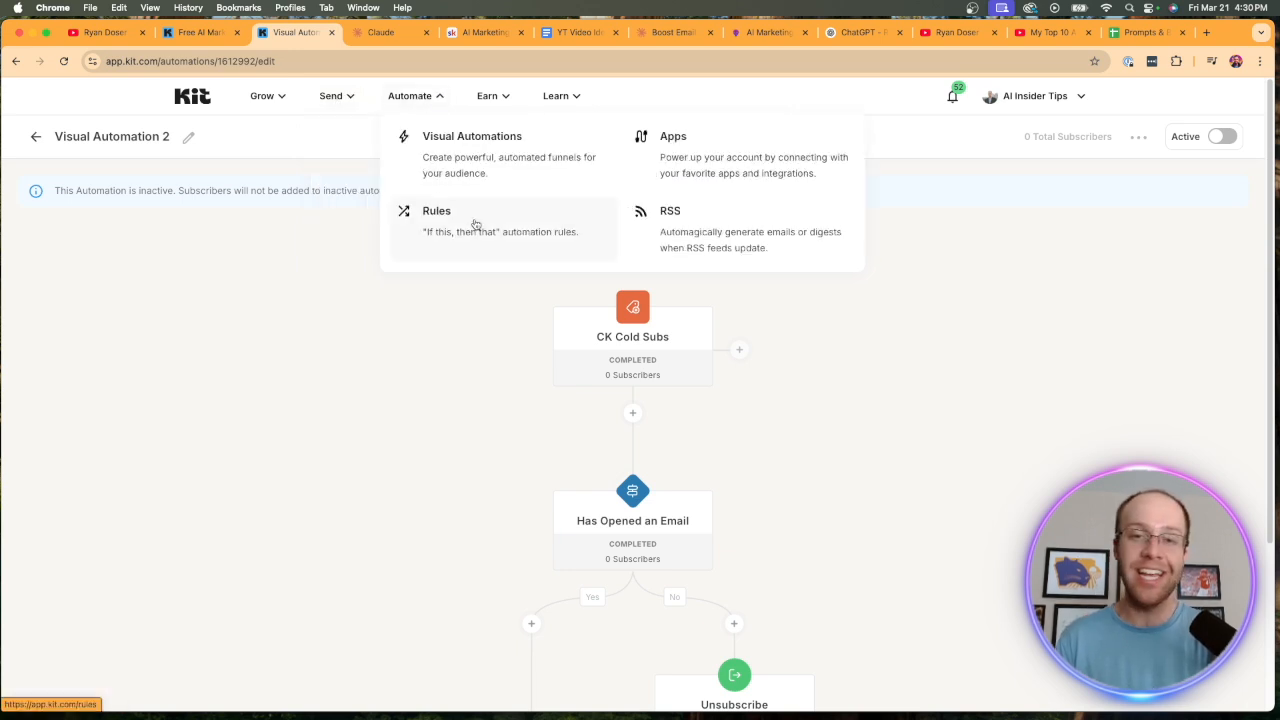
pyautogui.click(481, 162)
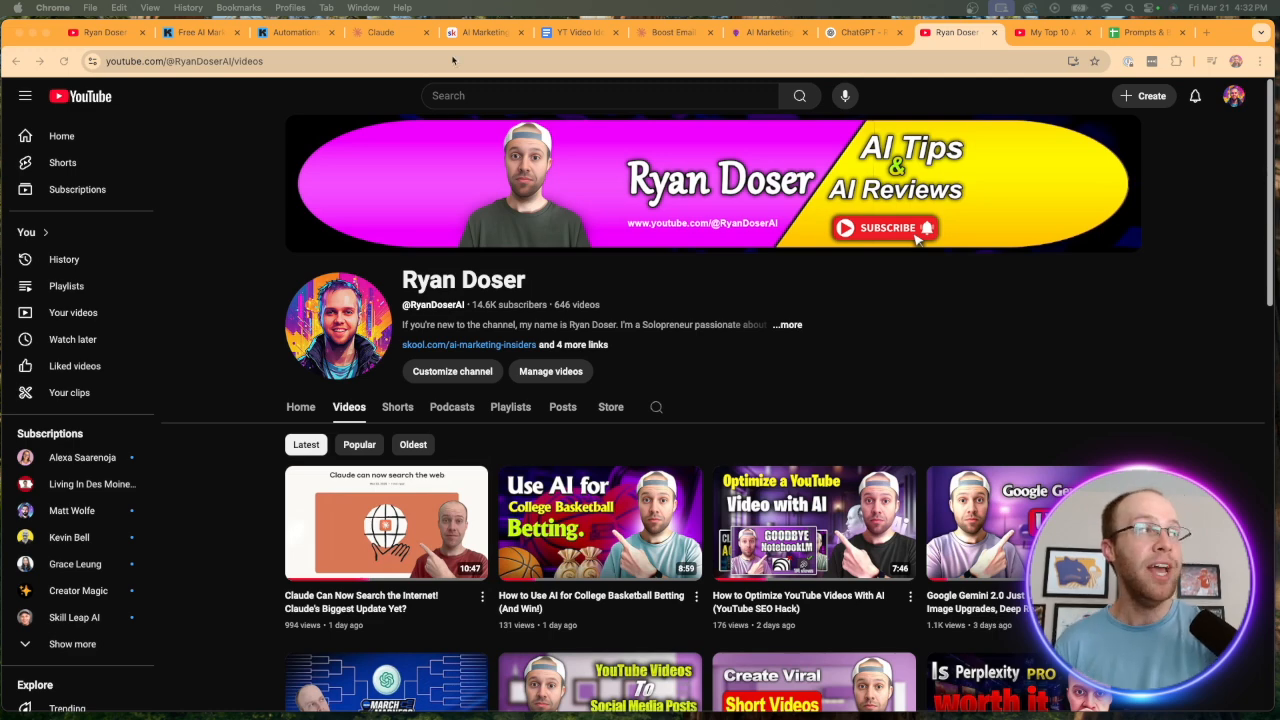
# Switch to Kit to view the account dashboard, and return to the YouTube channel's videos page.
pyautogui.click(196, 33)
pyautogui.click(305, 32)
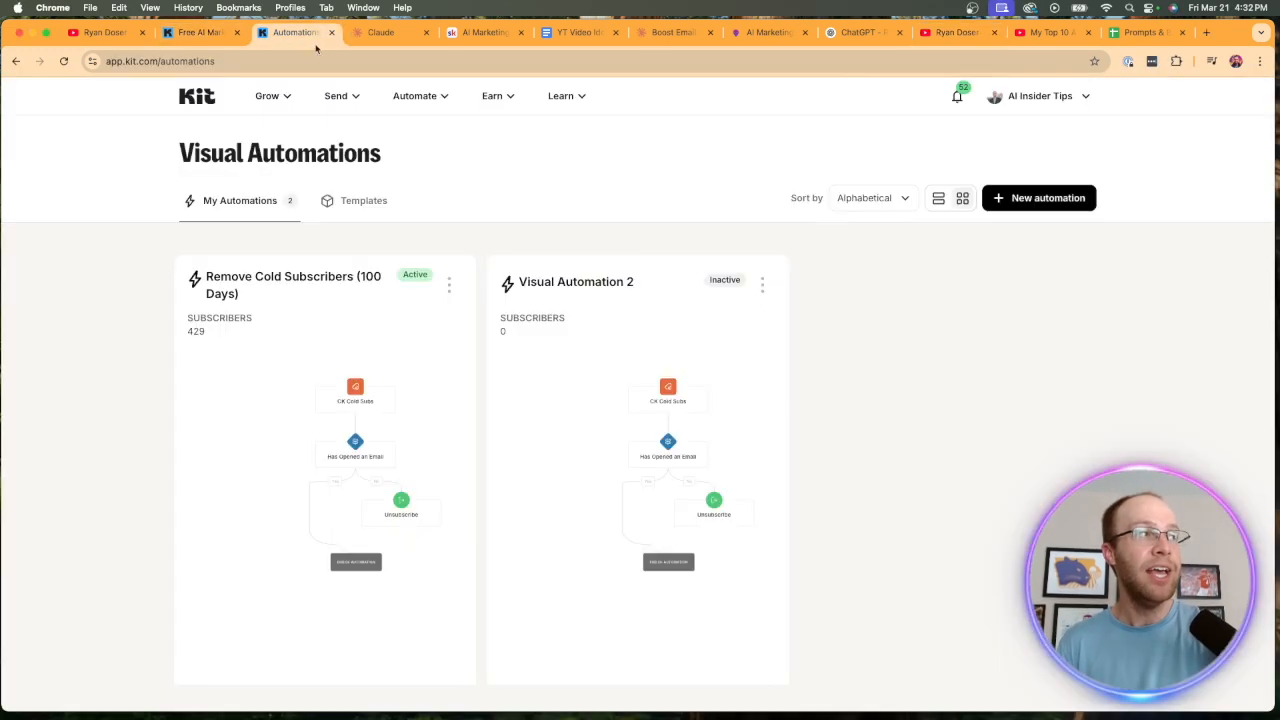
pyautogui.click(196, 98)
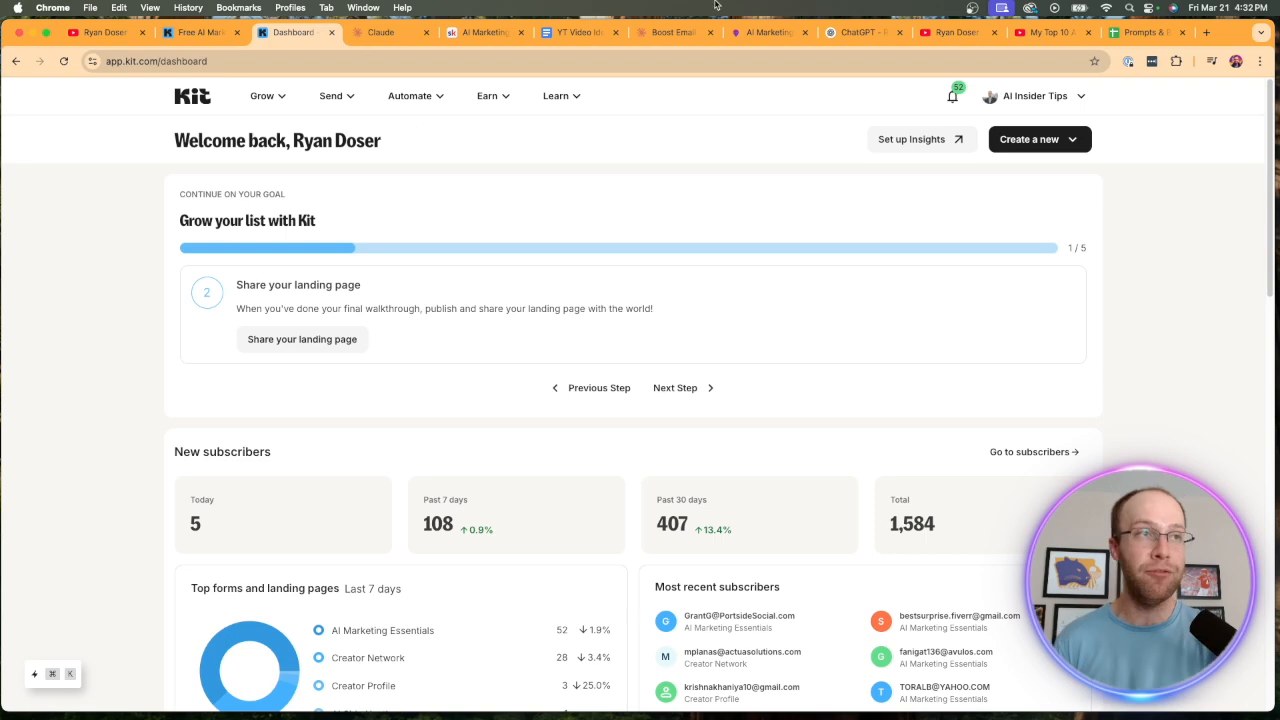
pyautogui.click(955, 32)
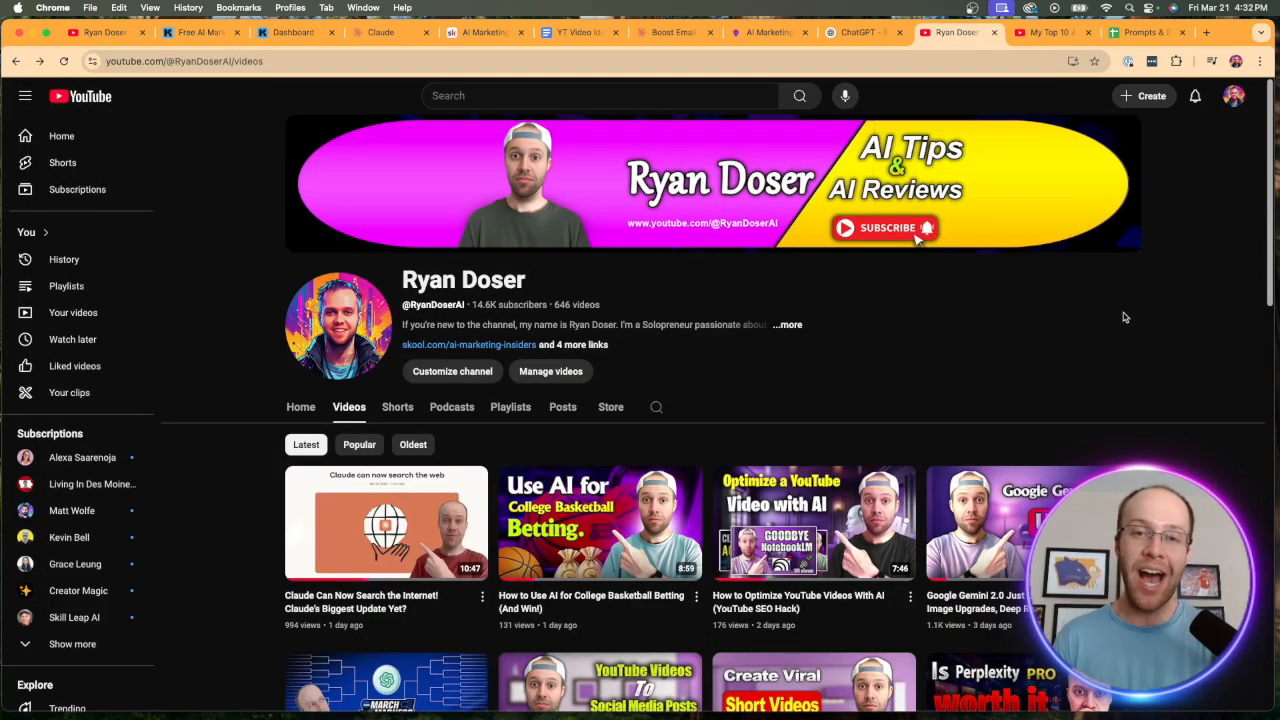